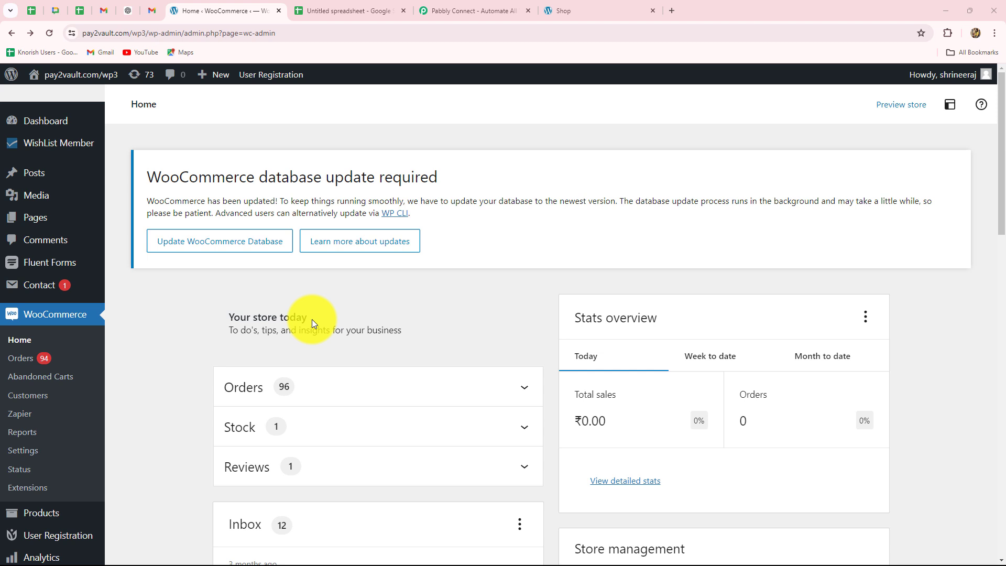
Switch from the WooCommerce admin home to the Untitled spreadsheet with the Order ID, First Name and Email headers.
click(314, 7)
click(225, 8)
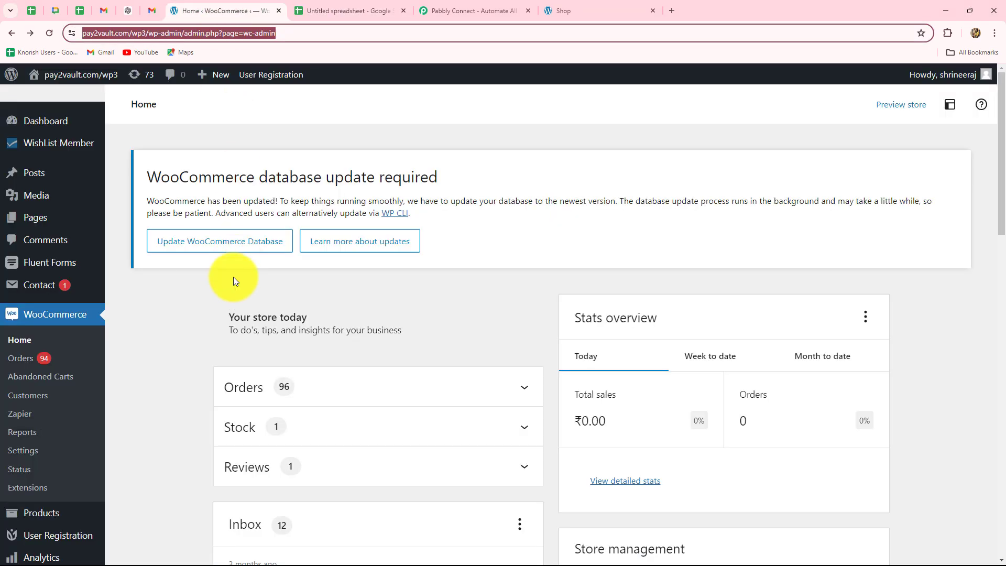
click(202, 306)
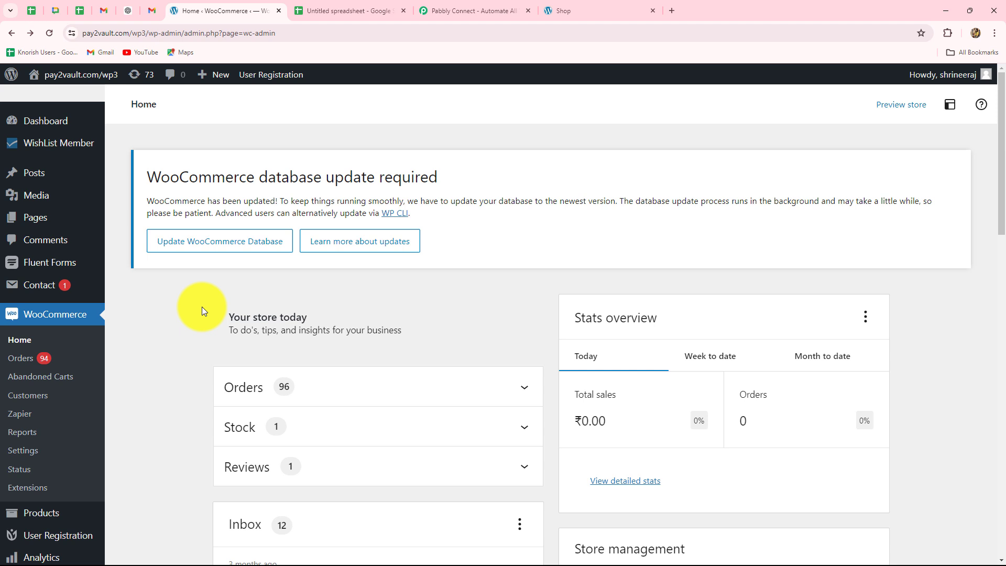
click(309, 10)
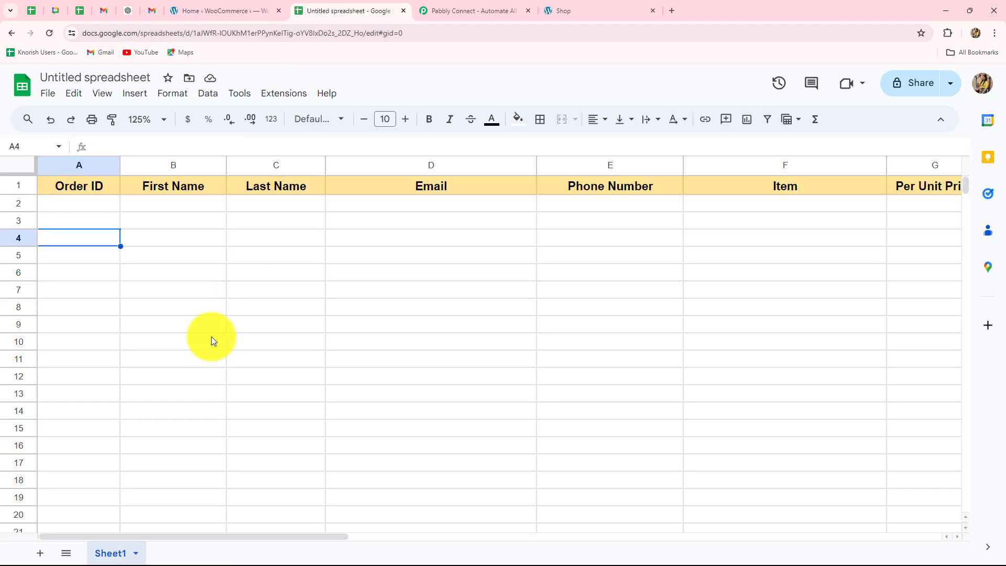
Move from the order spreadsheet, via the WooCommerce tab, to the Pabbly Connect homepage.
click(226, 10)
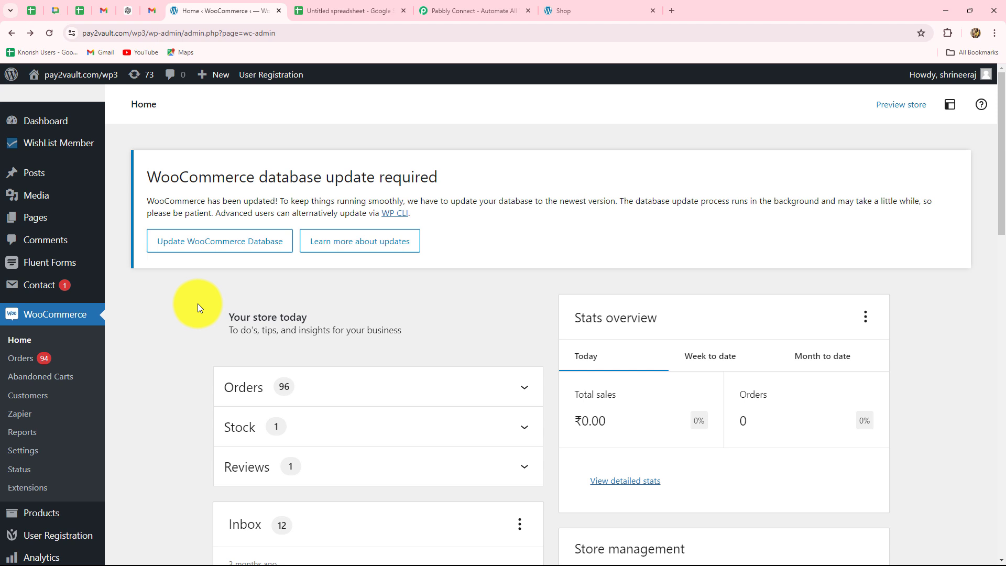
click(356, 11)
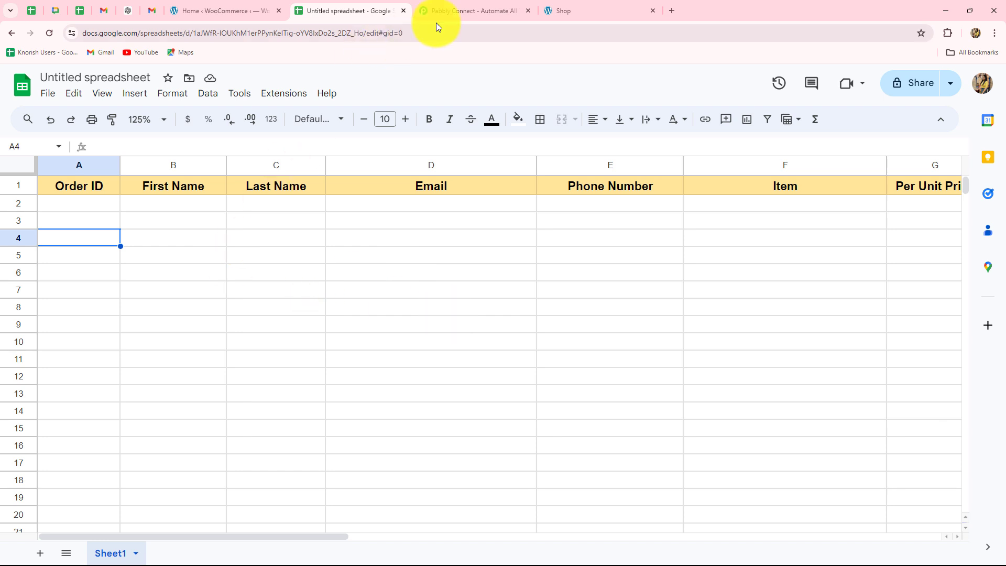
click(451, 11)
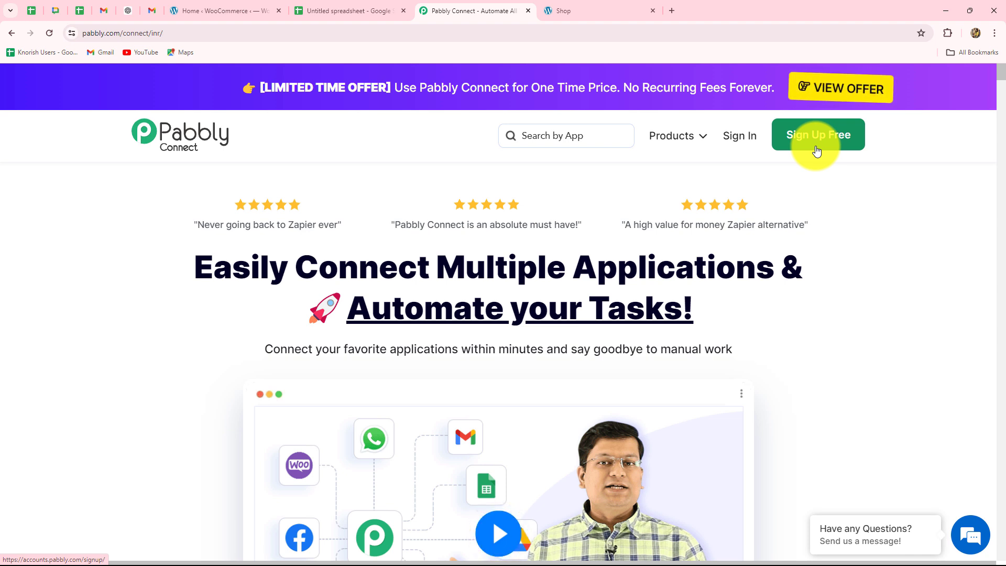
Sign in to the Pabbly account and open the Pabbly Connect app.
click(736, 149)
scroll(621, 436, down, 3)
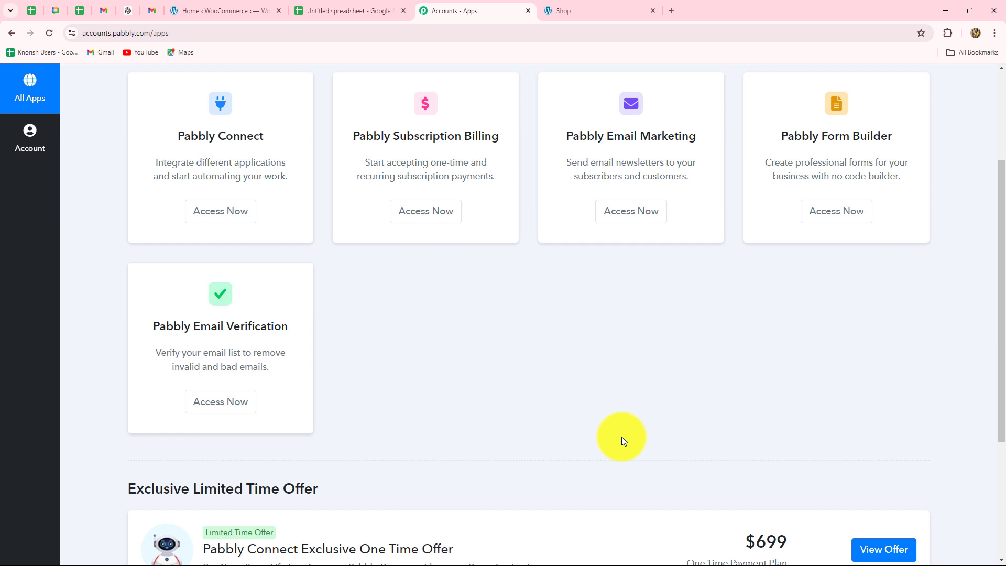
scroll(621, 436, up, 2)
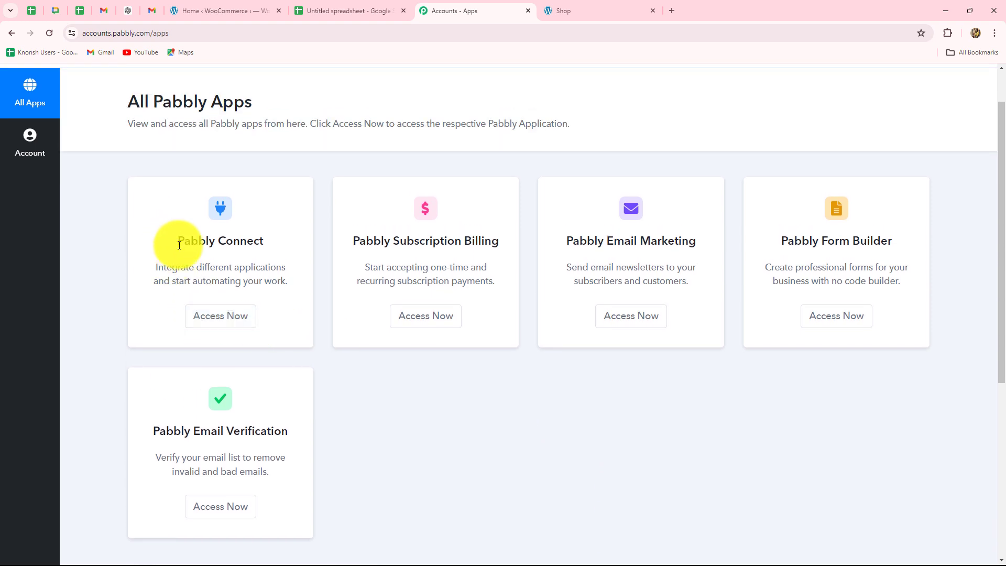
drag(180, 245, 264, 243)
click(227, 317)
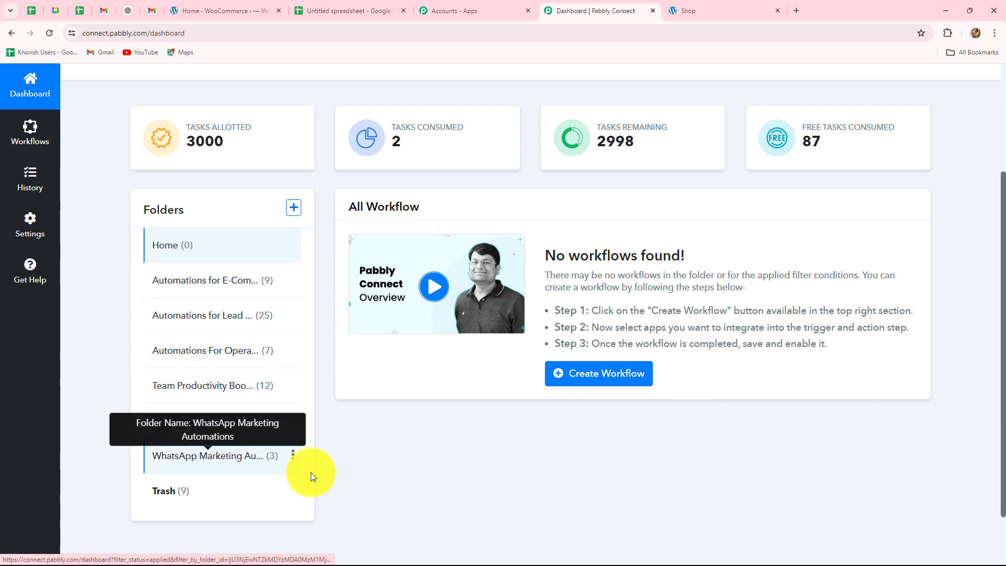
Create the workflow 'Store Order Details in Different Rows based on Products' in Automations for E-Commerce Store.
scroll(406, 479, up, 3)
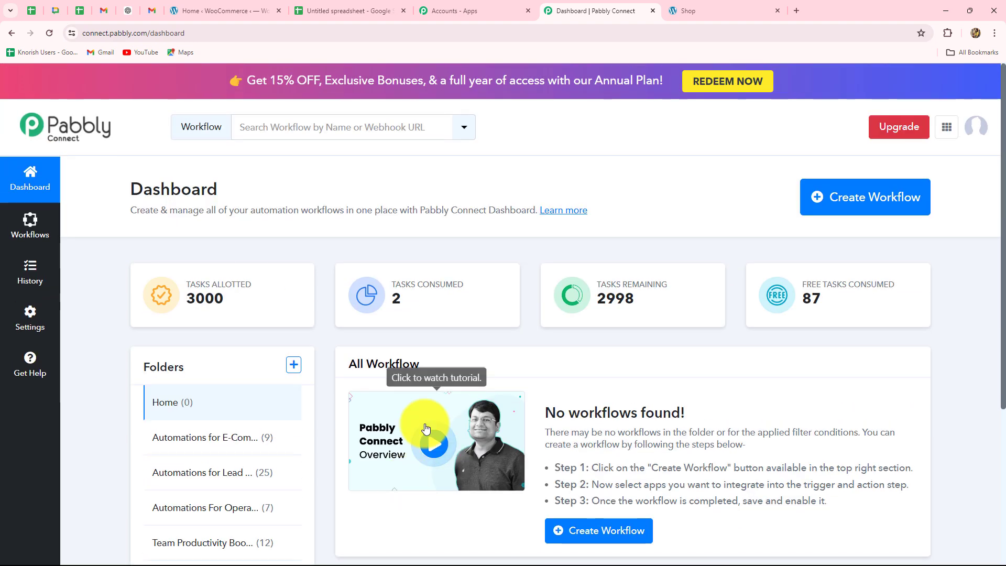
click(838, 208)
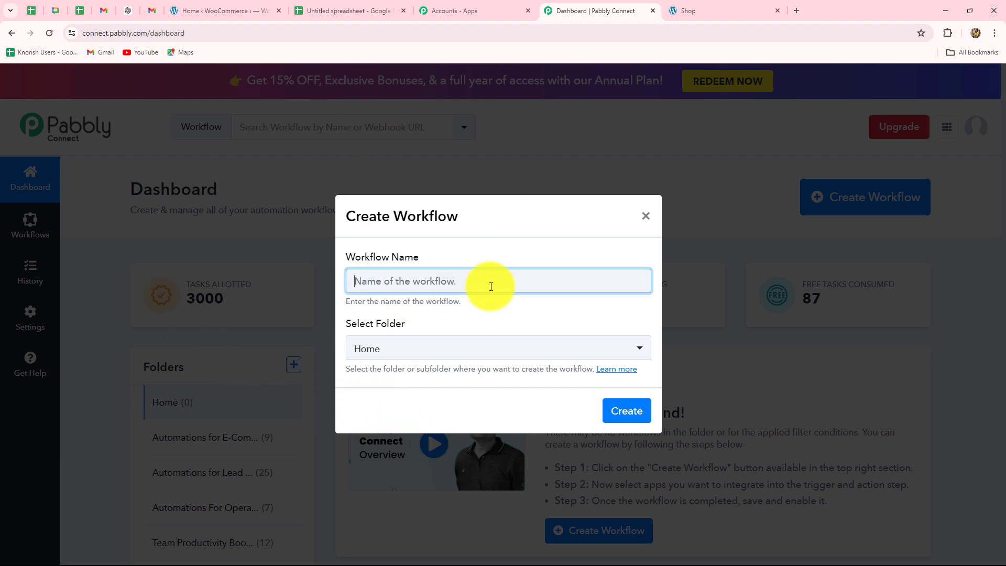
text(Store Order Details in Different Rows based on Products)
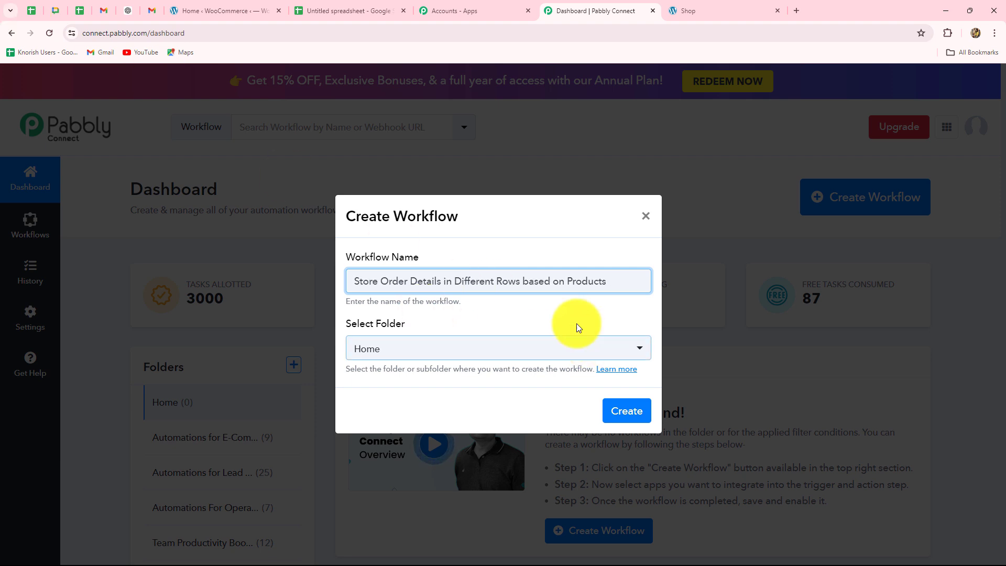
click(538, 359)
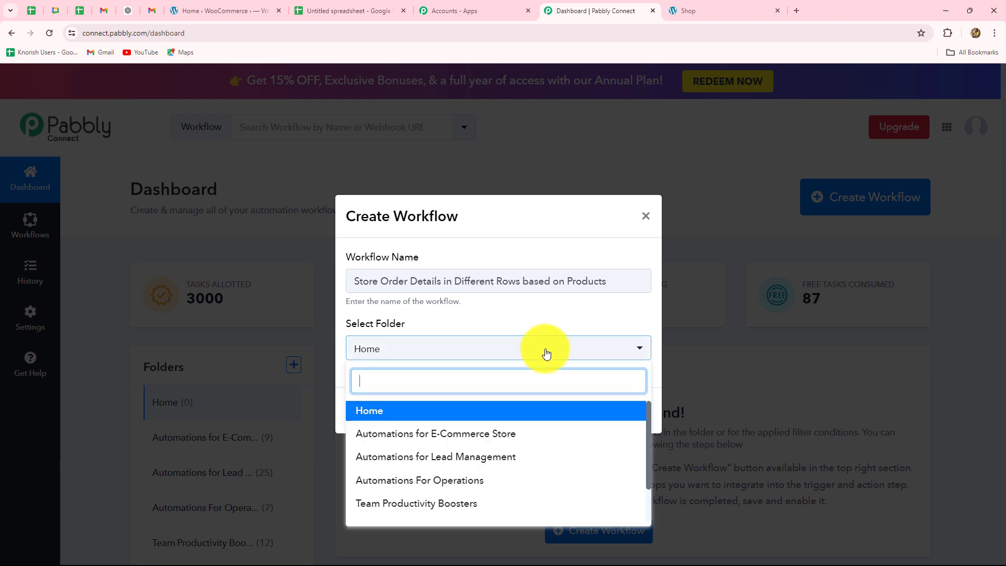
scroll(521, 438, down, 2)
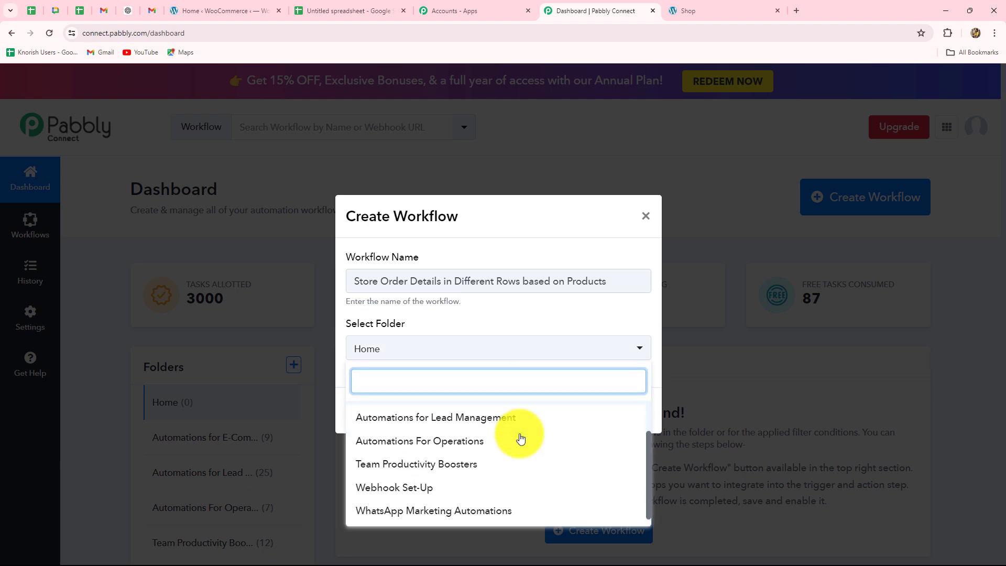
scroll(520, 438, up, 2)
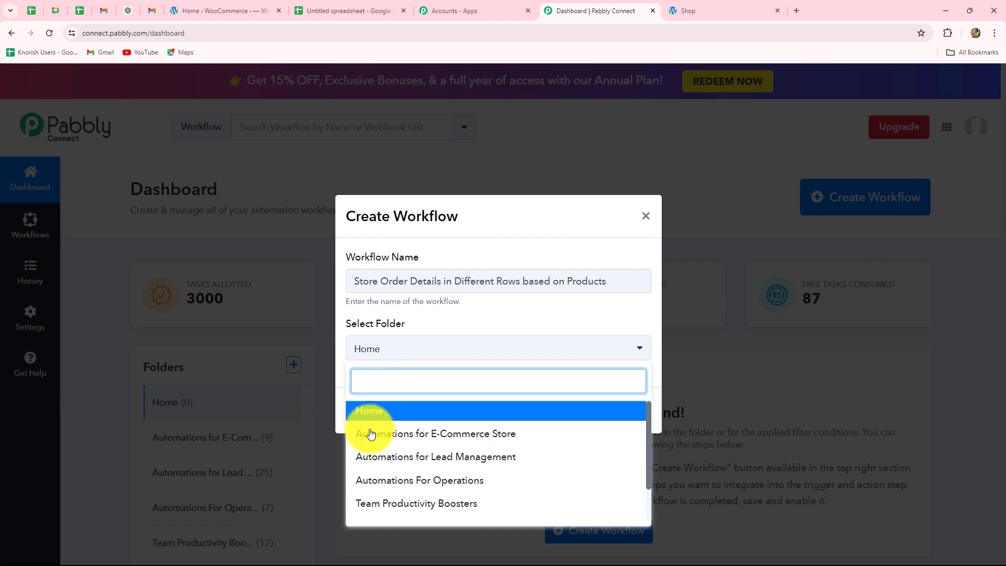
click(455, 441)
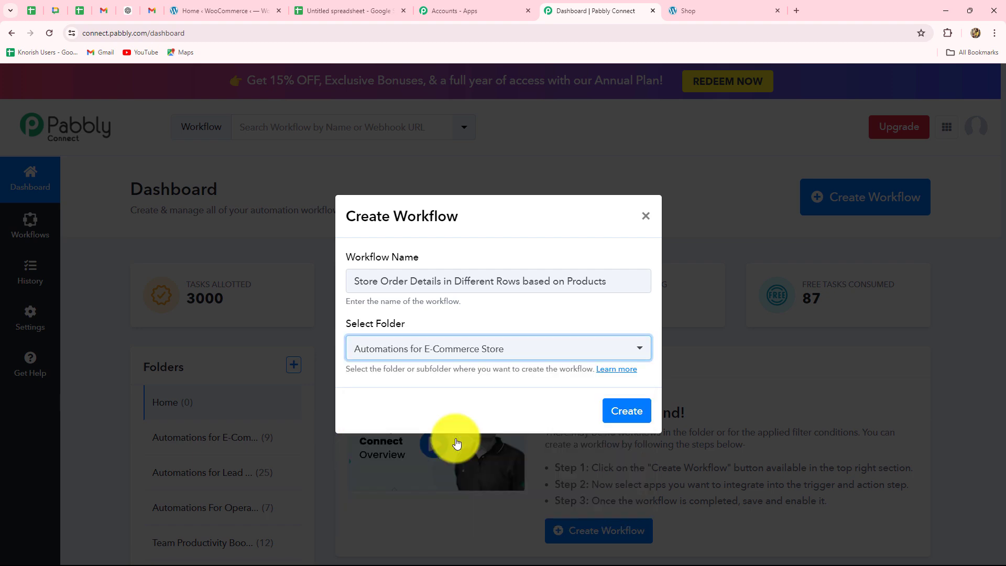
click(624, 412)
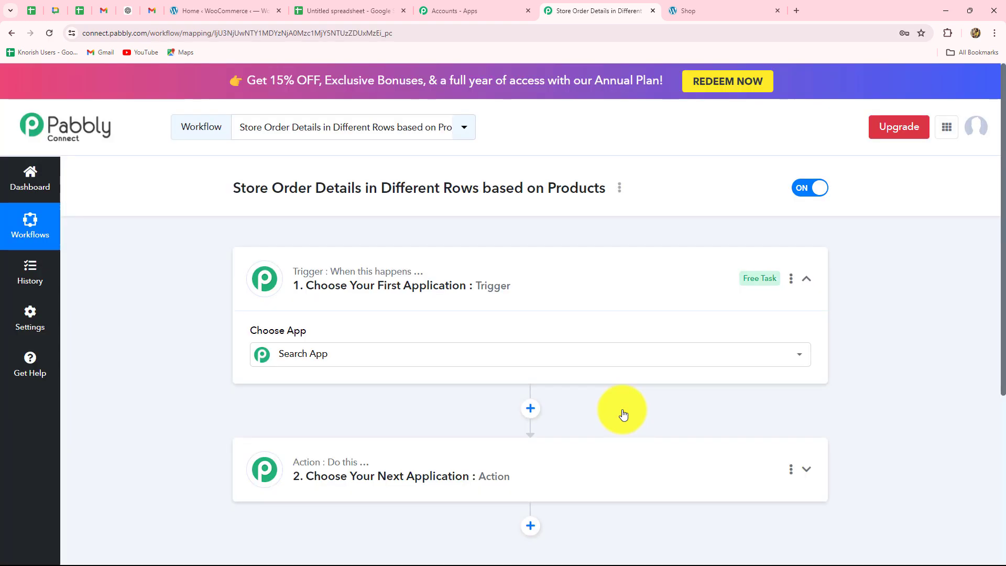
Scroll through the new workflow editor to view the unset trigger step.
scroll(965, 370, down, 5)
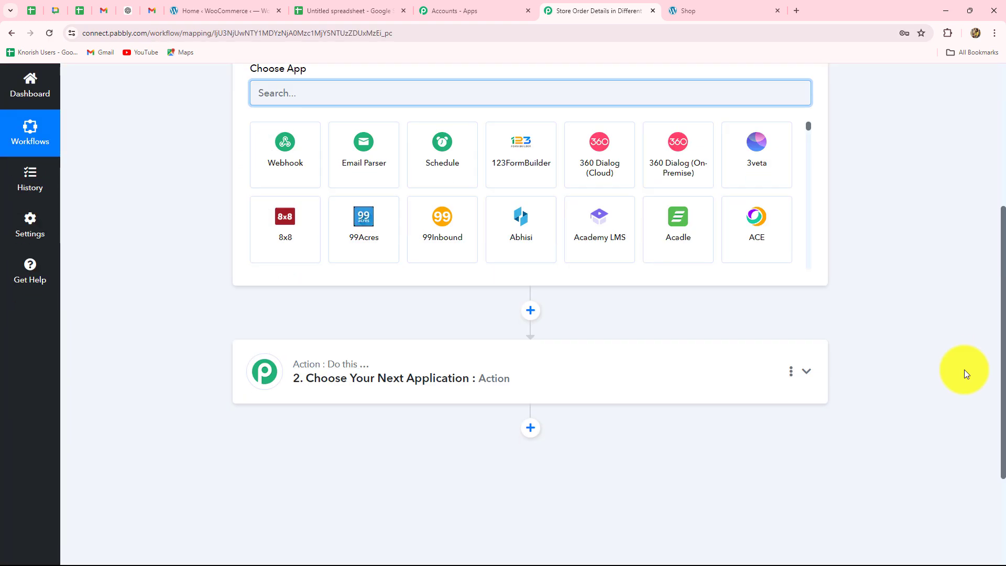
scroll(967, 374, up, 3)
scroll(967, 374, down, 1)
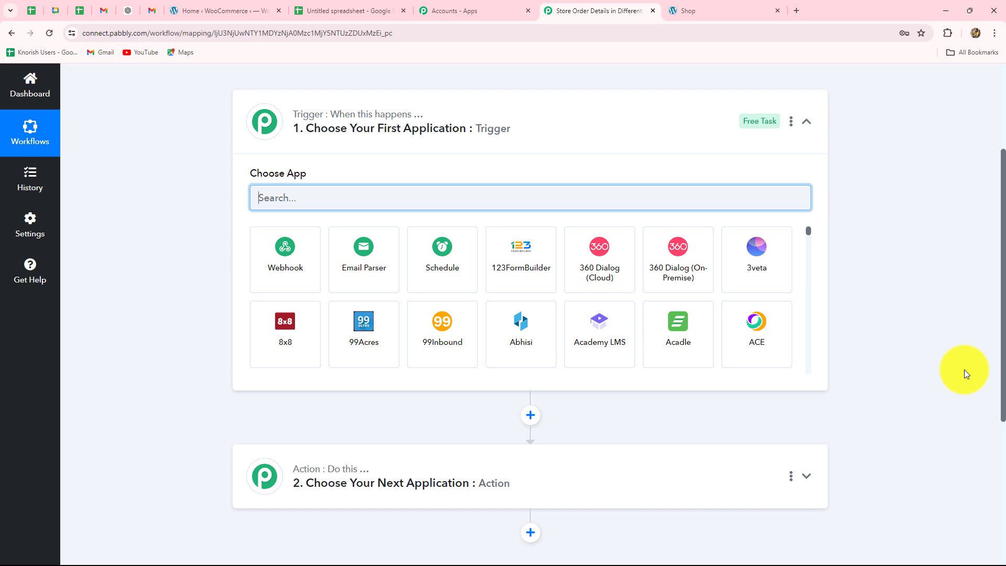
Set the trigger app to WooCommerce with the New Order Created event.
text(W)
key(Caps_Lock)
text(oo)
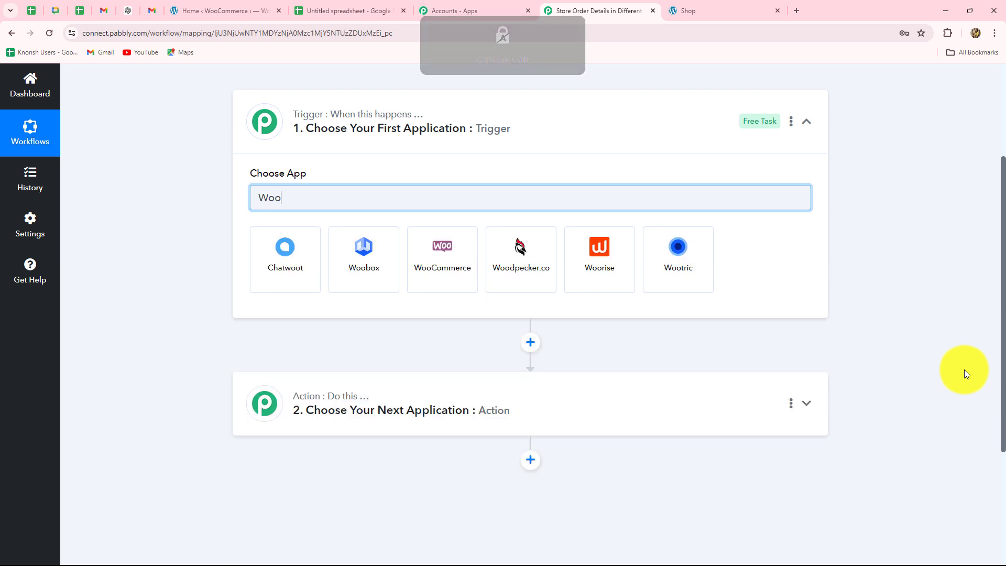
click(469, 267)
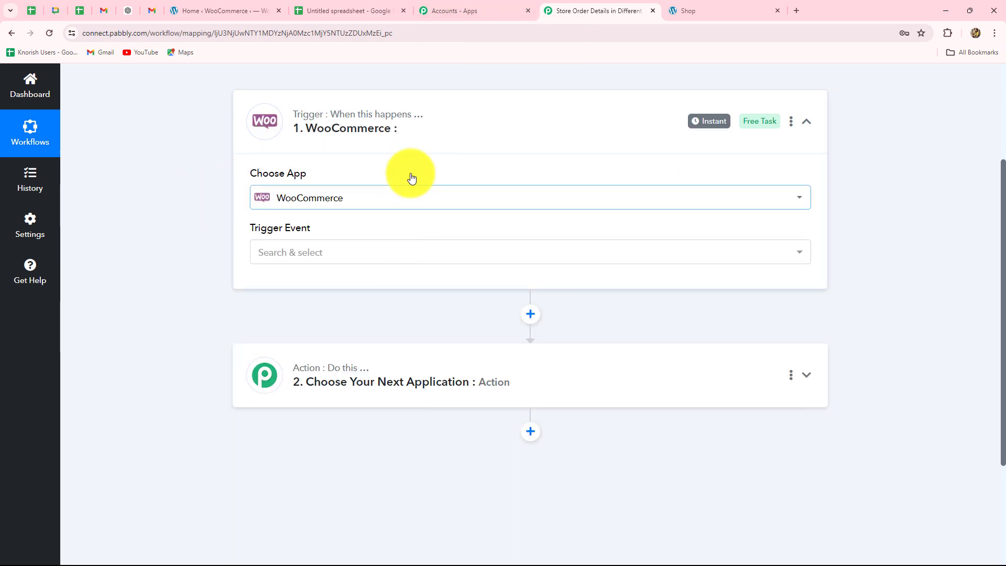
click(294, 256)
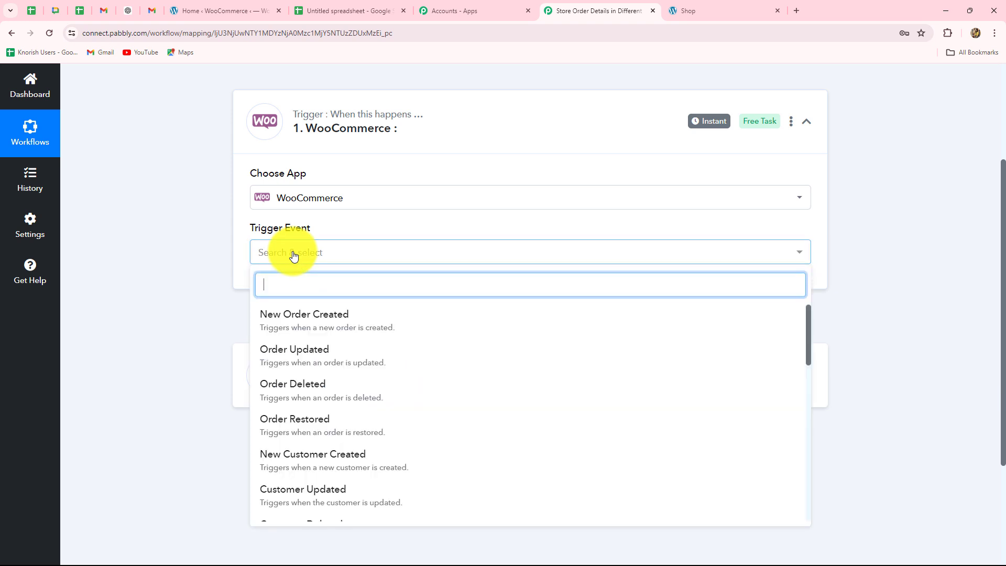
scroll(341, 424, down, 5)
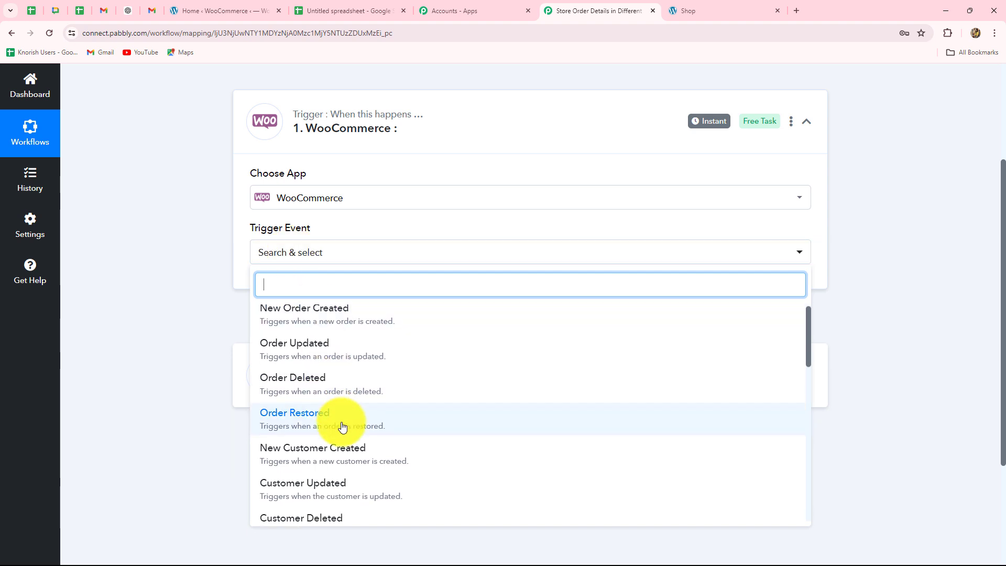
scroll(342, 427, up, 5)
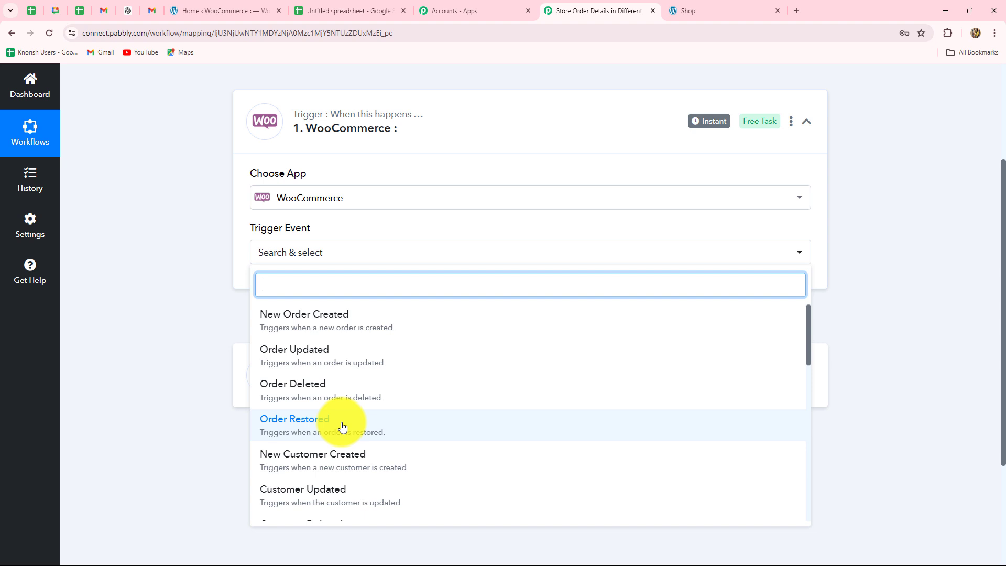
click(314, 327)
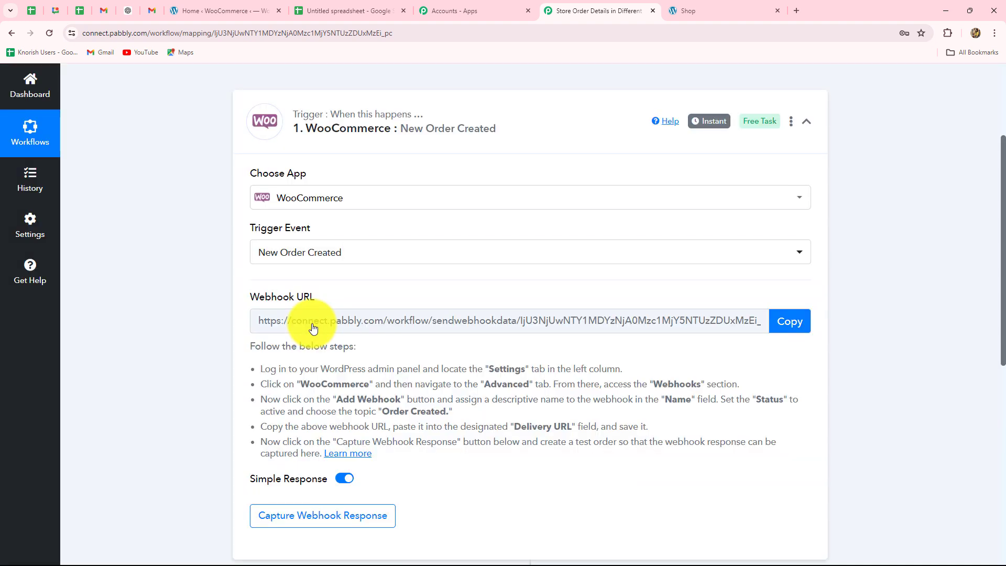
Copy the trigger's webhook URL and return to the WooCommerce admin.
scroll(363, 350, down, 3)
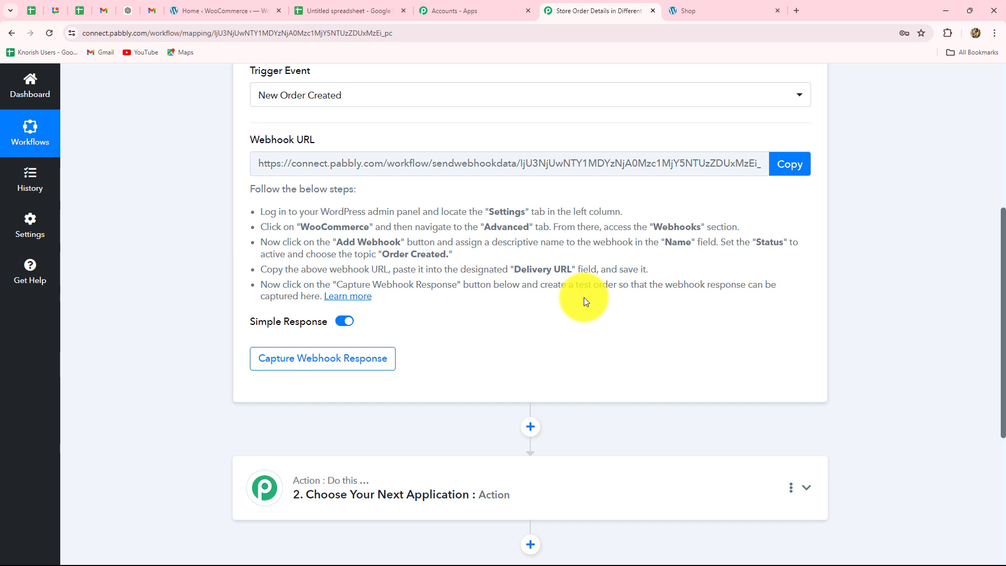
scroll(583, 297, up, 2)
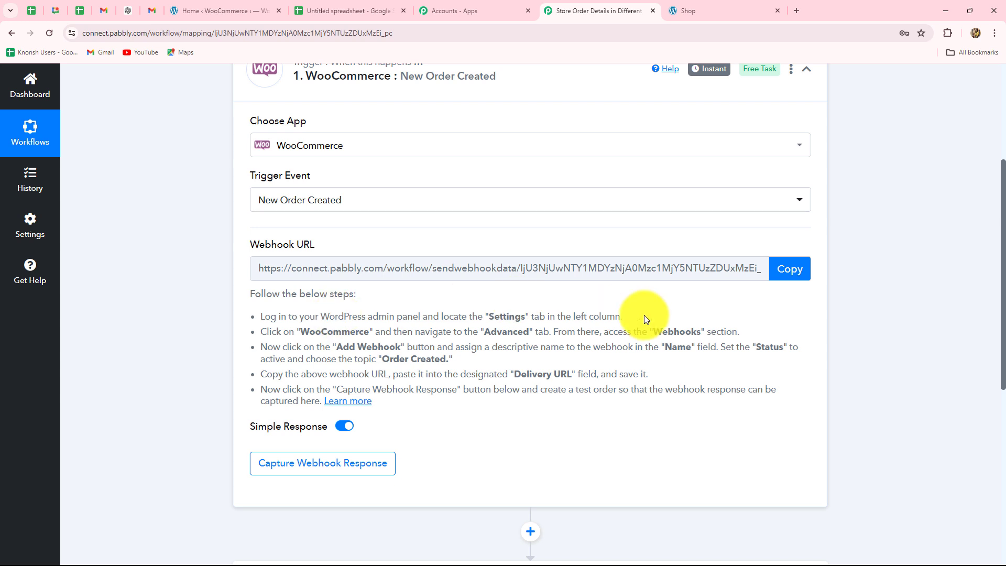
click(783, 269)
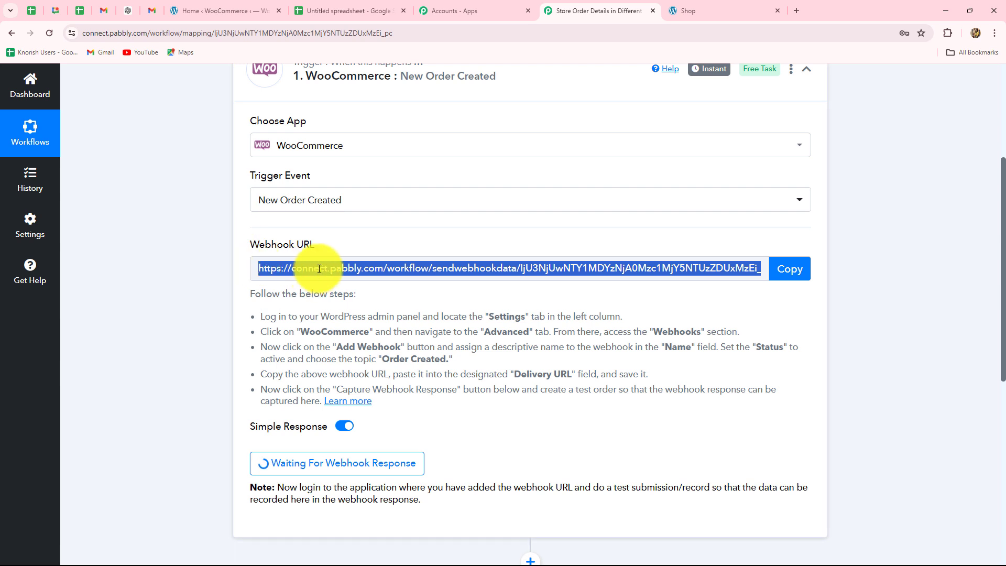
click(214, 12)
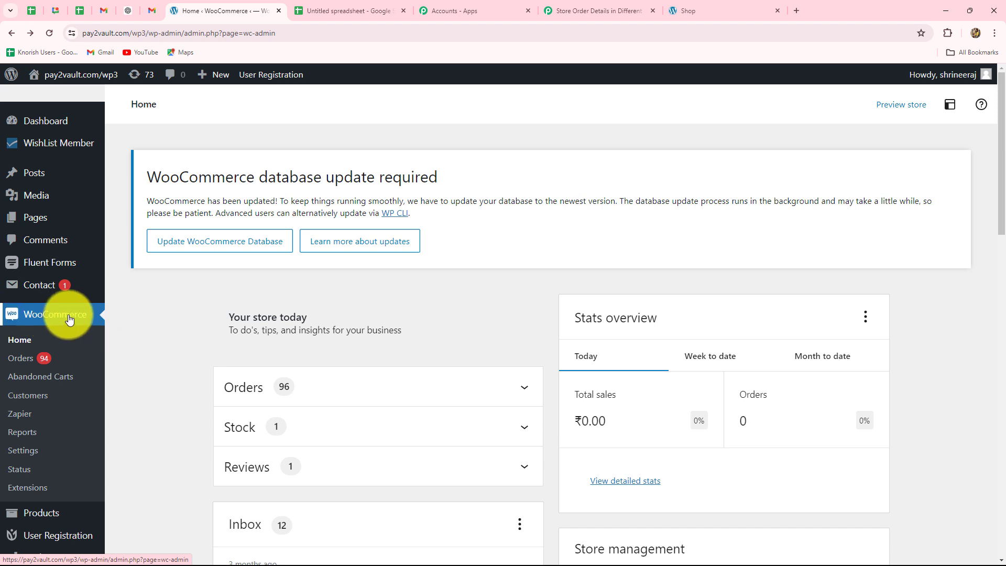
Start a new webhook under WooCommerce Settings > Advanced > Webhooks.
click(21, 451)
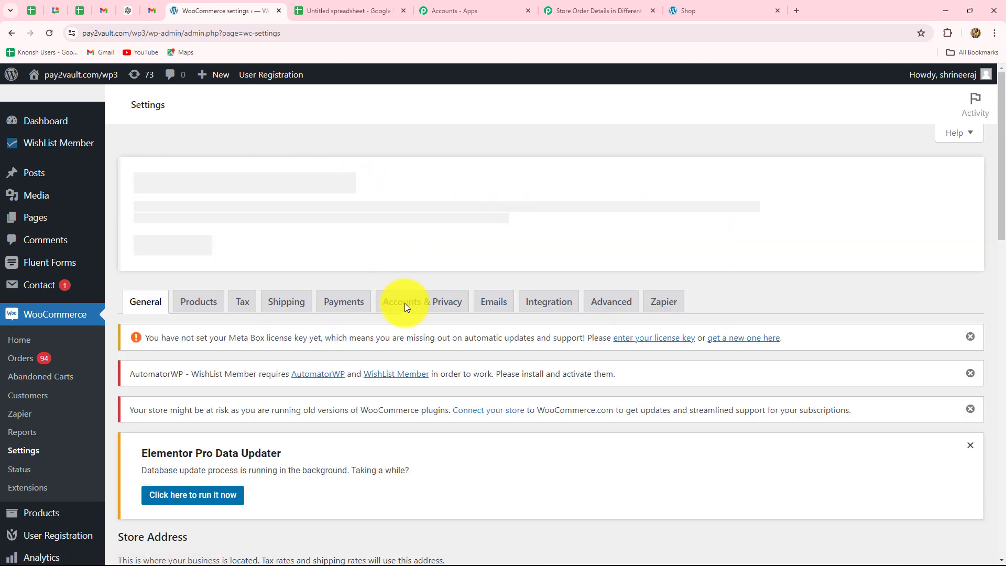
scroll(404, 303, down, 3)
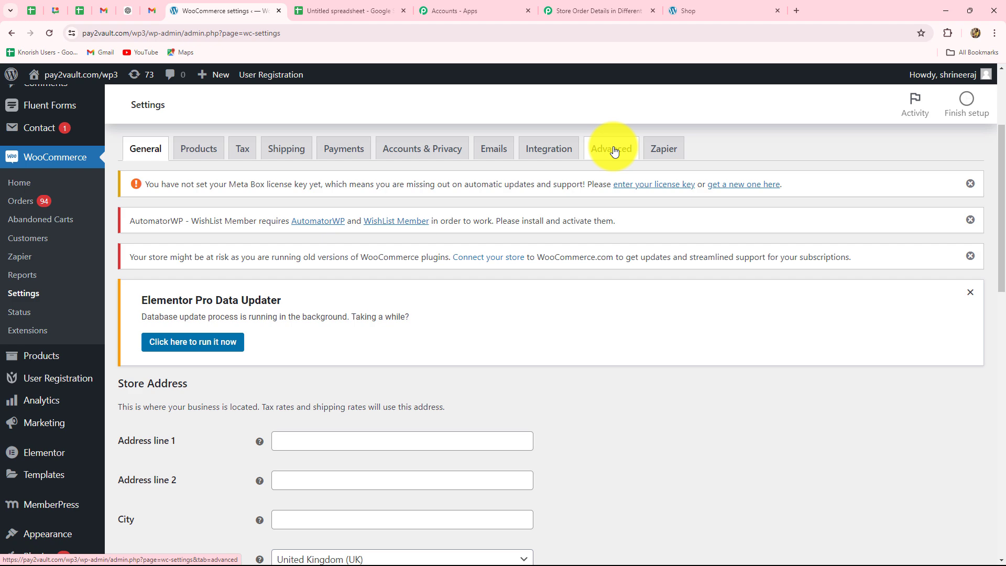
click(615, 152)
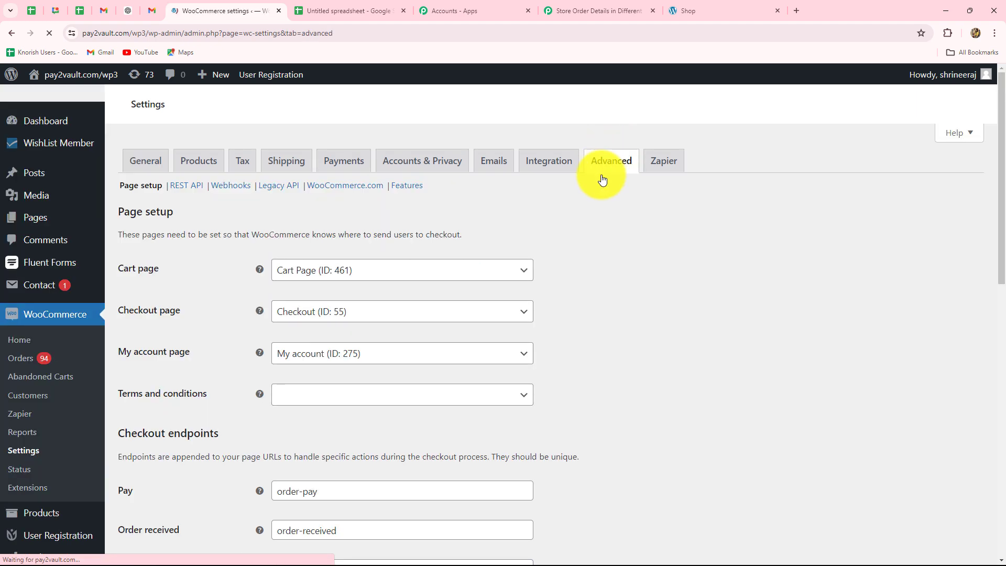
scroll(226, 273, down, 5)
click(227, 273)
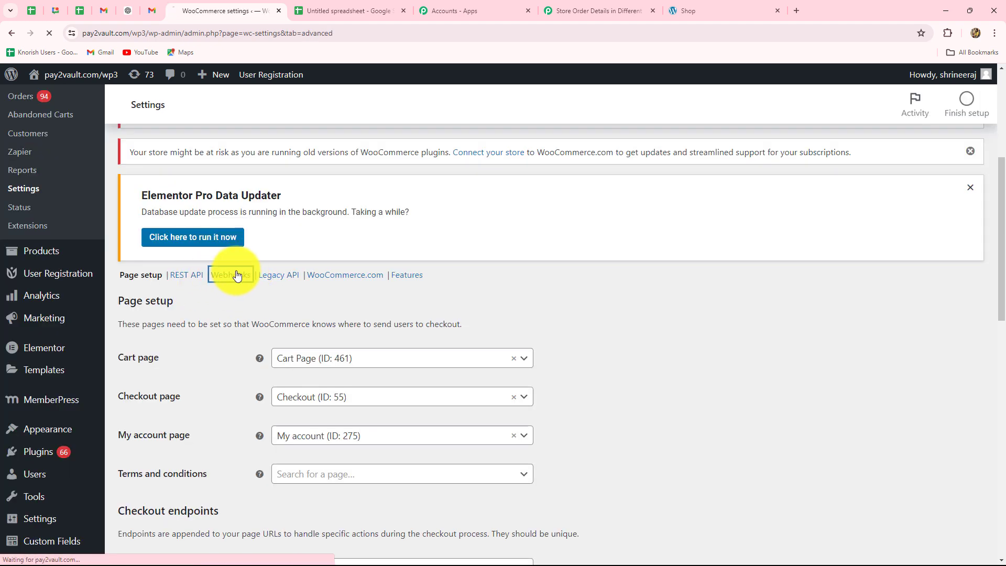
scroll(383, 415, up, 2)
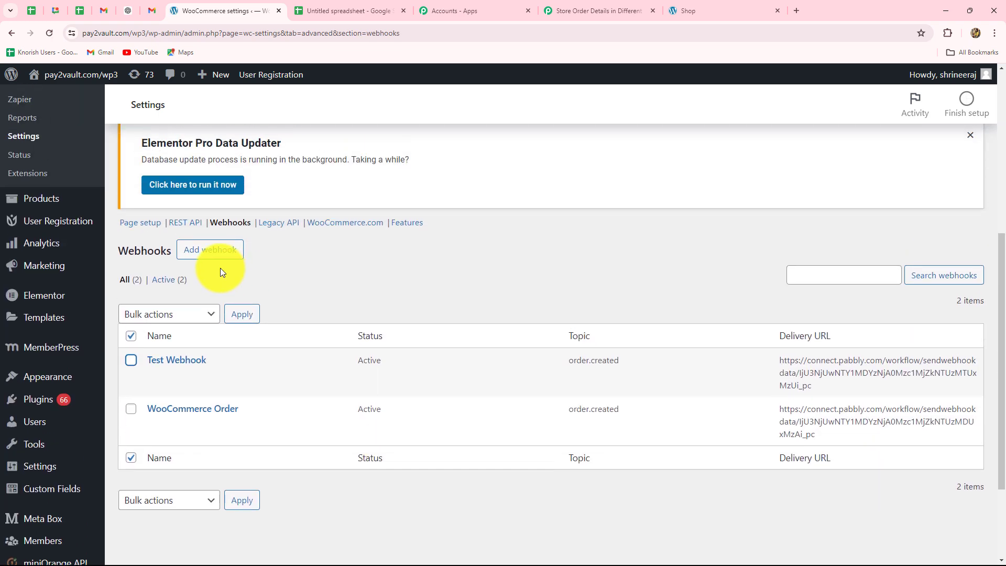
click(214, 254)
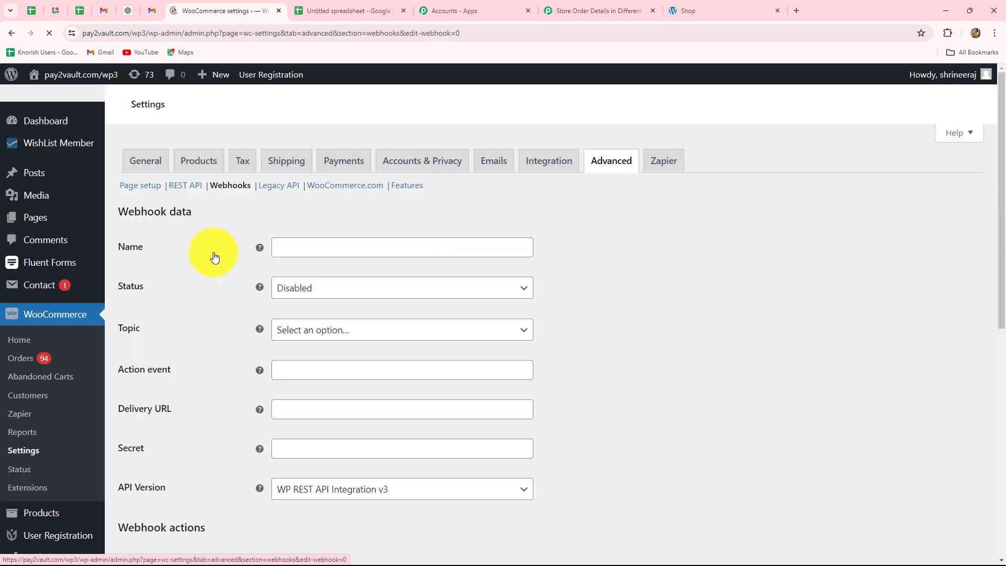
scroll(335, 350, down, 4)
scroll(336, 354, down, 2)
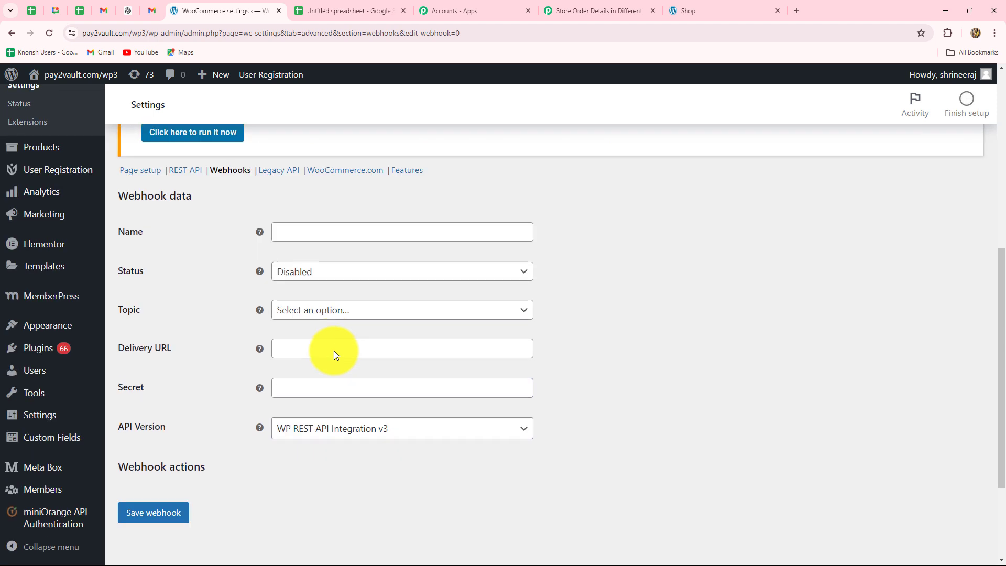
Name the webhook 'New Orders' and set its status to Active.
click(287, 228)
text(New Orders)
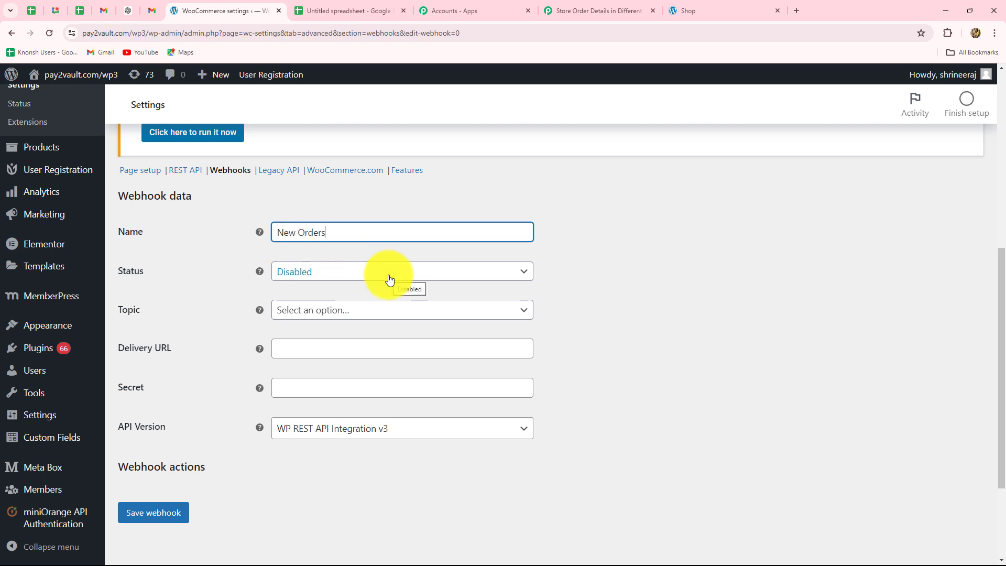
scroll(368, 304, down, 2)
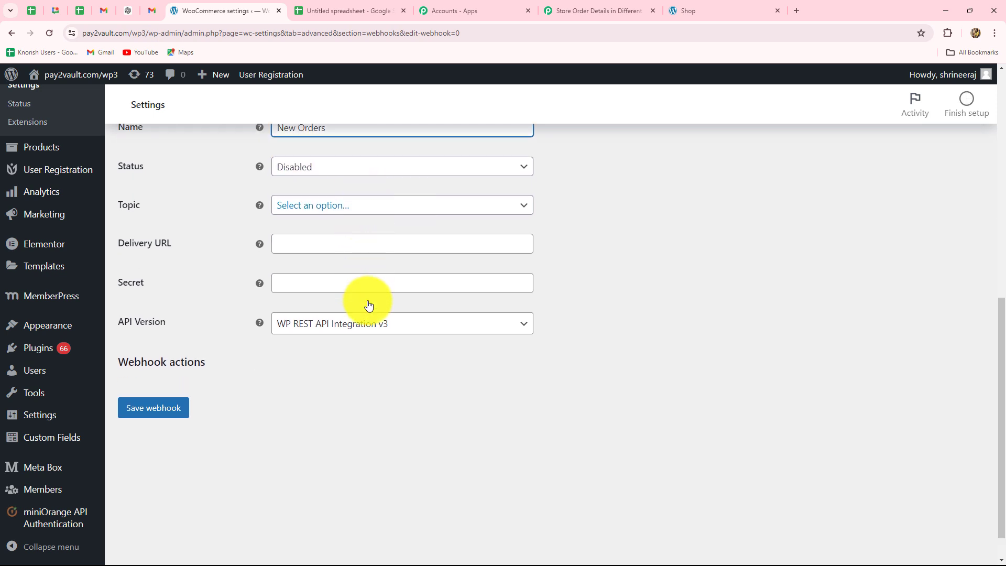
scroll(367, 304, up, 1)
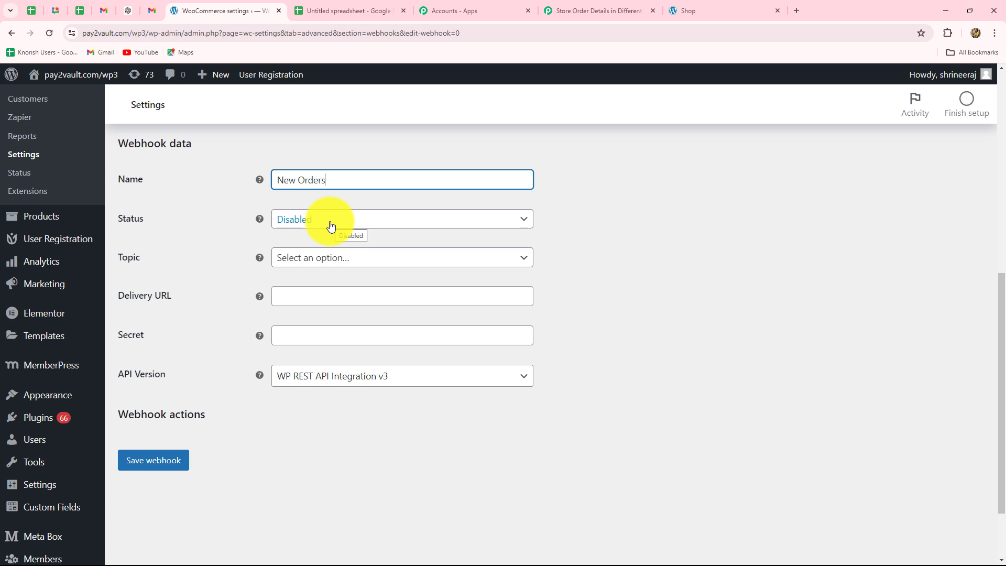
click(331, 225)
click(312, 236)
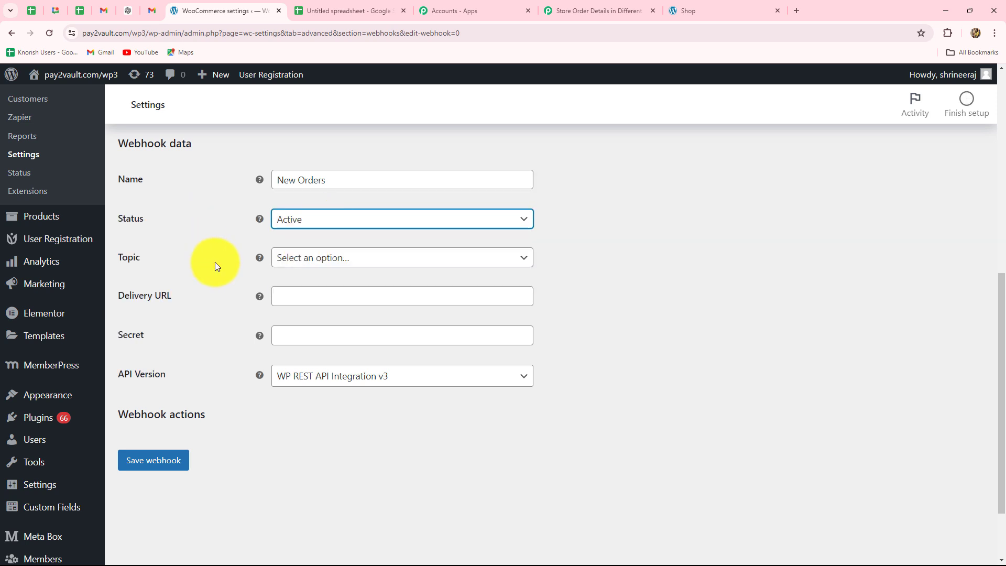
scroll(218, 260, down, 1)
scroll(220, 261, down, 1)
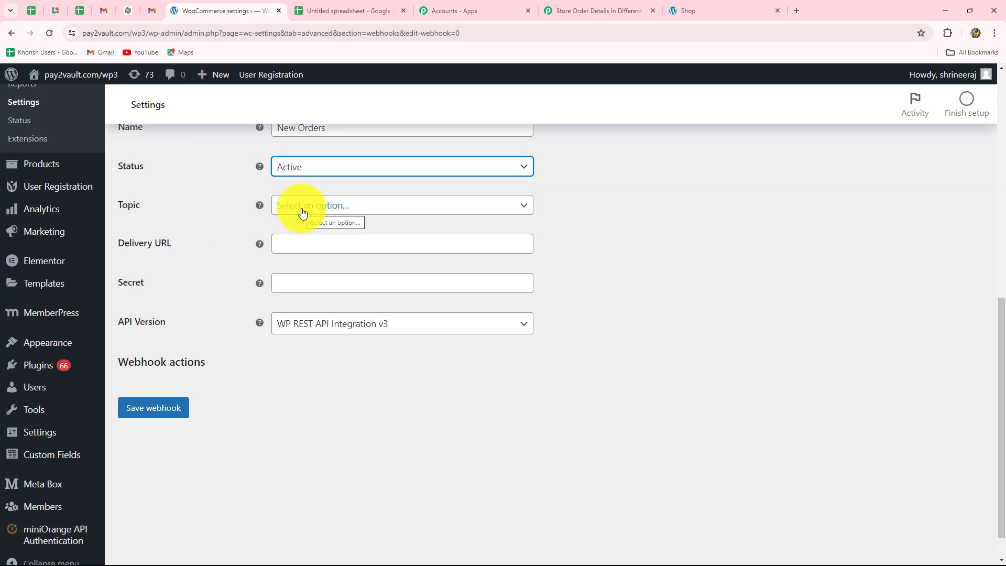
Set the webhook topic to Order created.
click(302, 212)
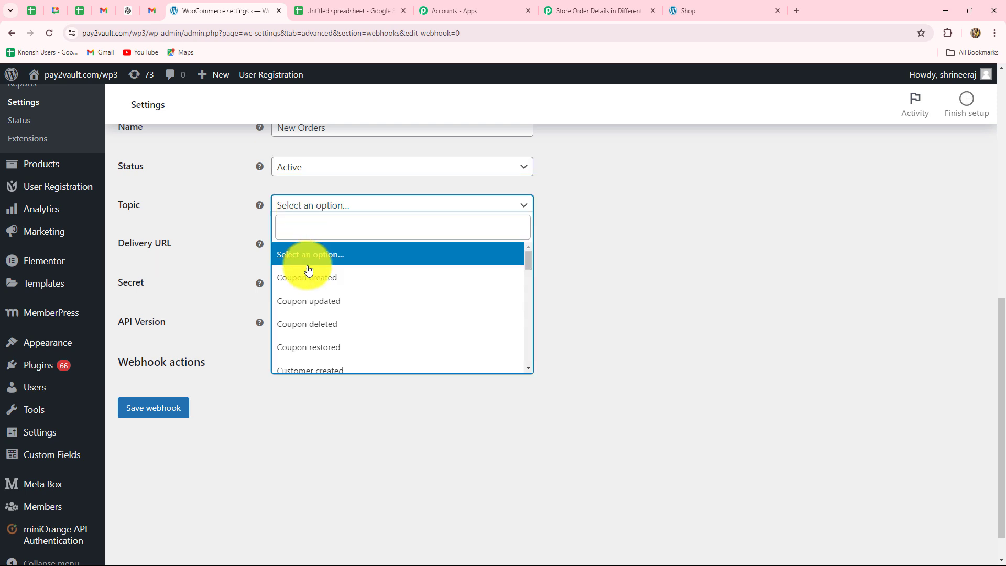
click(582, 10)
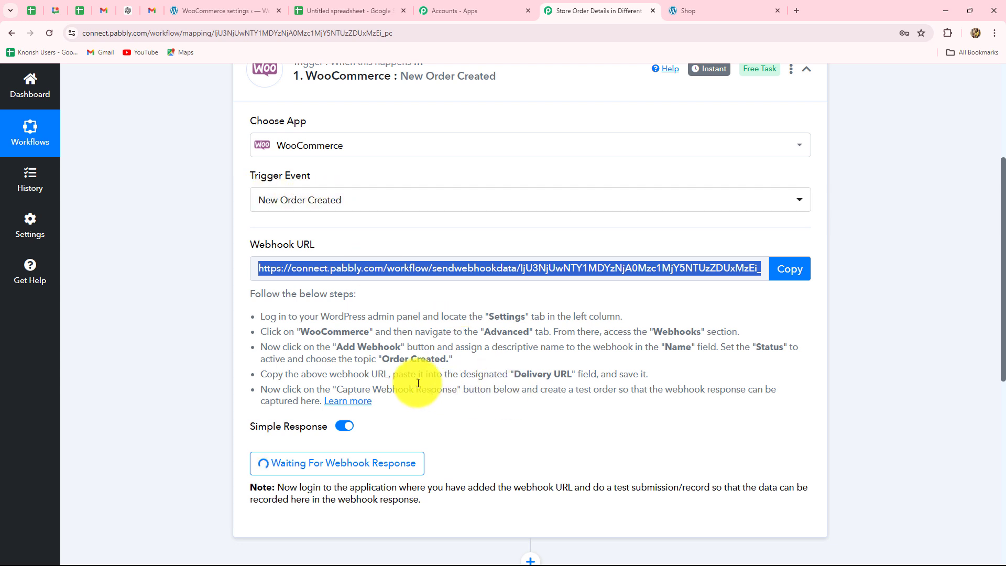
drag(382, 359, 452, 363)
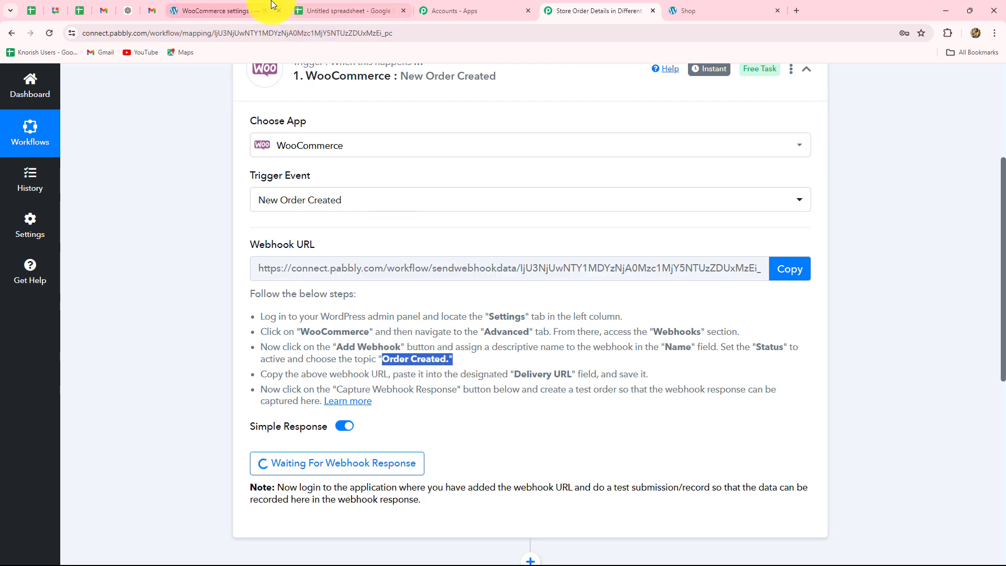
click(246, 10)
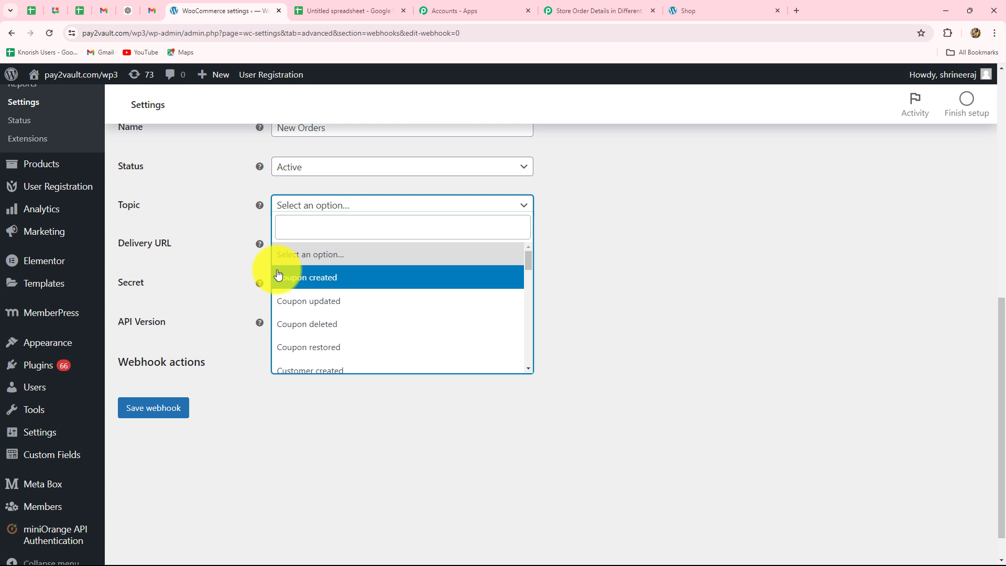
click(285, 225)
text(order)
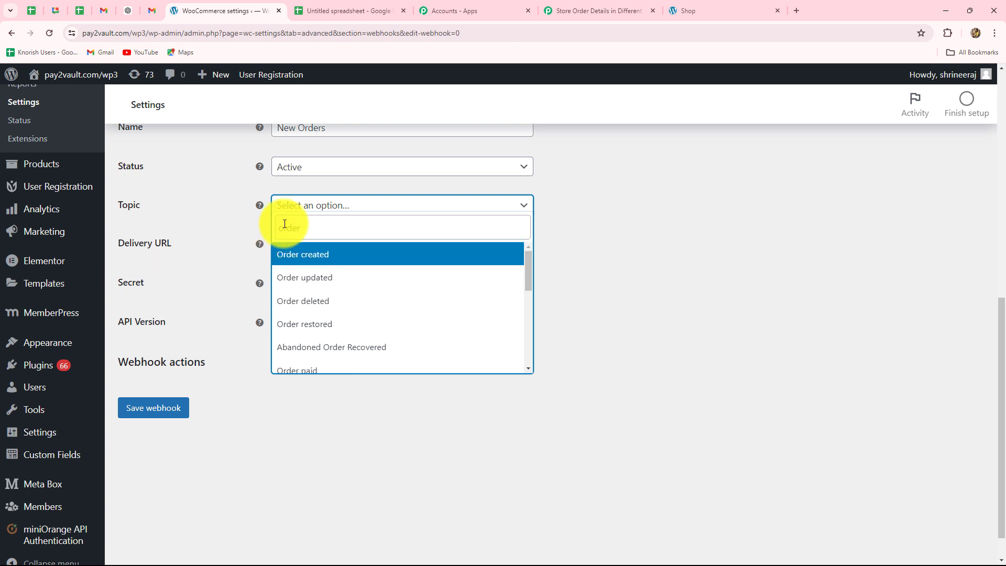
click(286, 255)
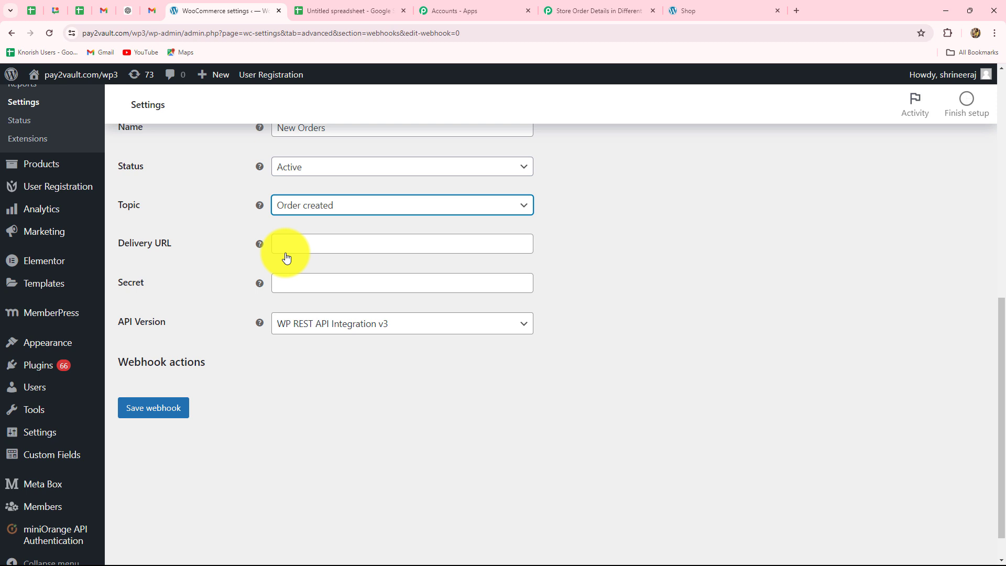
Paste the Pabbly webhook URL as the Delivery URL and save the webhook.
click(317, 241)
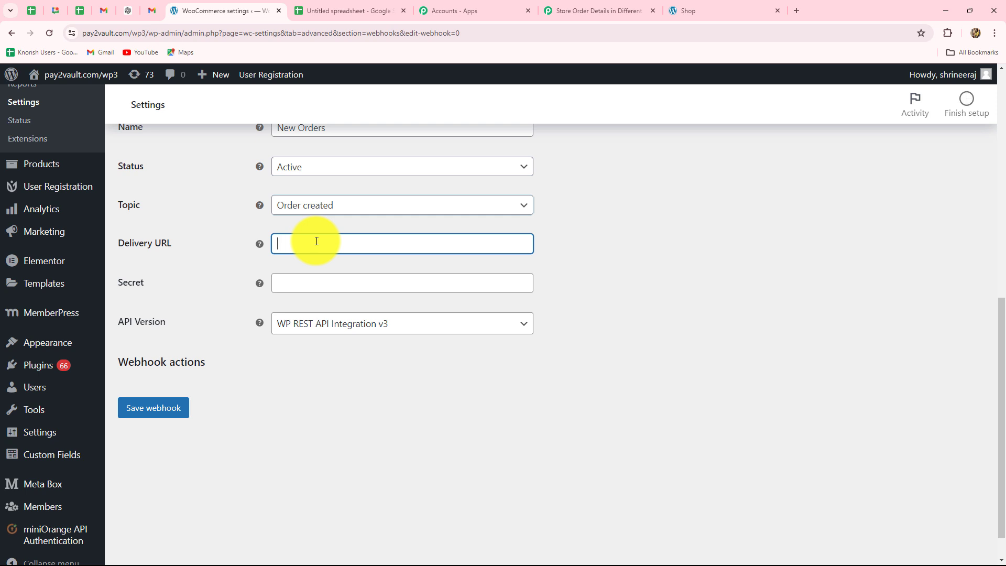
key(ctrl+v)
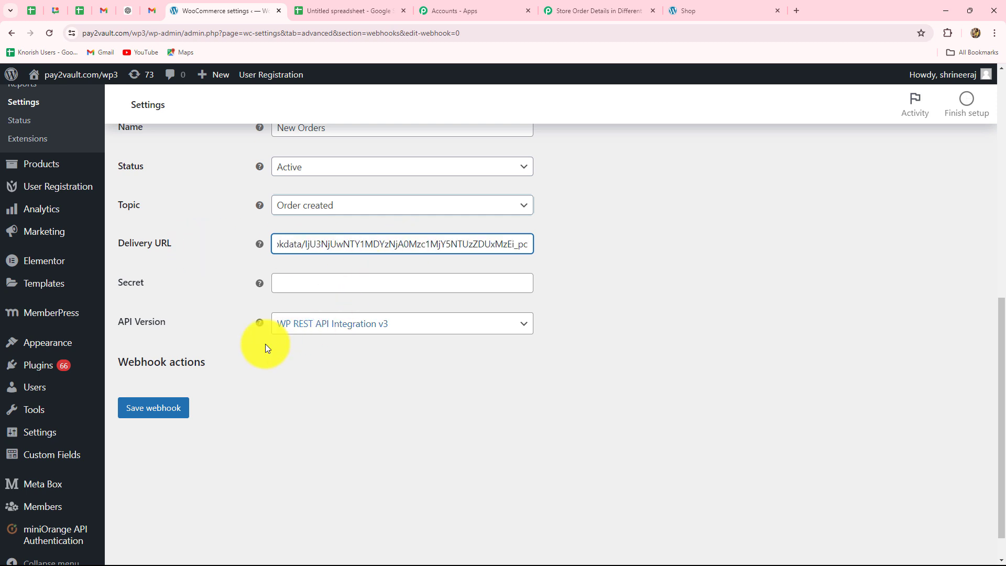
click(157, 414)
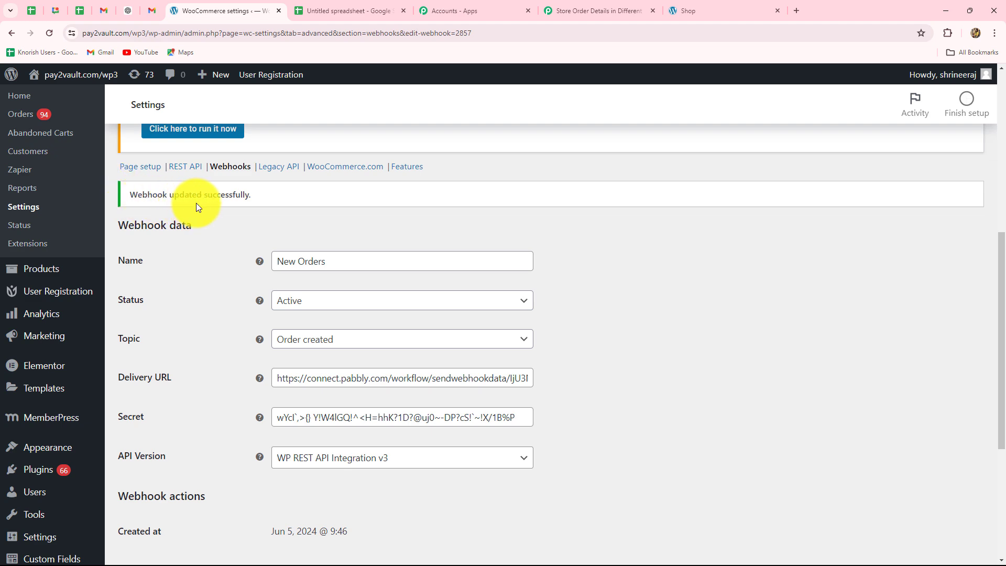
click(565, 9)
Turn off Simple Response on the WooCommerce trigger.
scroll(728, 246, down, 7)
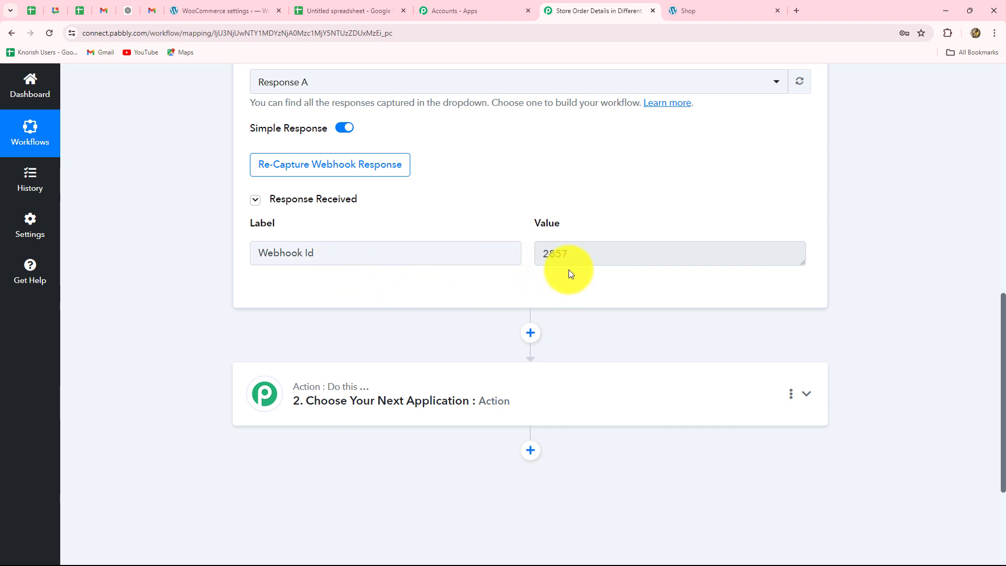
drag(579, 254, 516, 254)
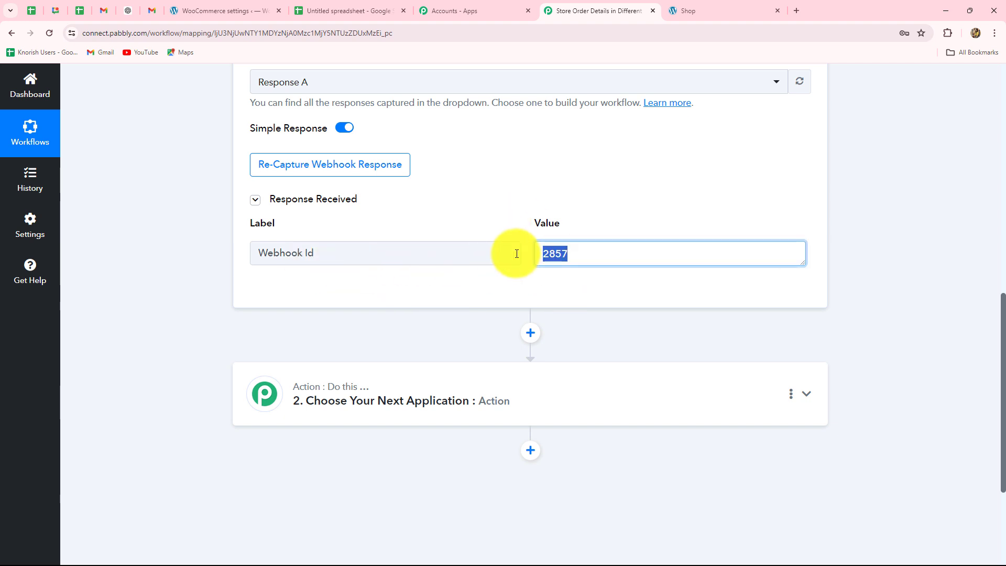
scroll(536, 287, up, 2)
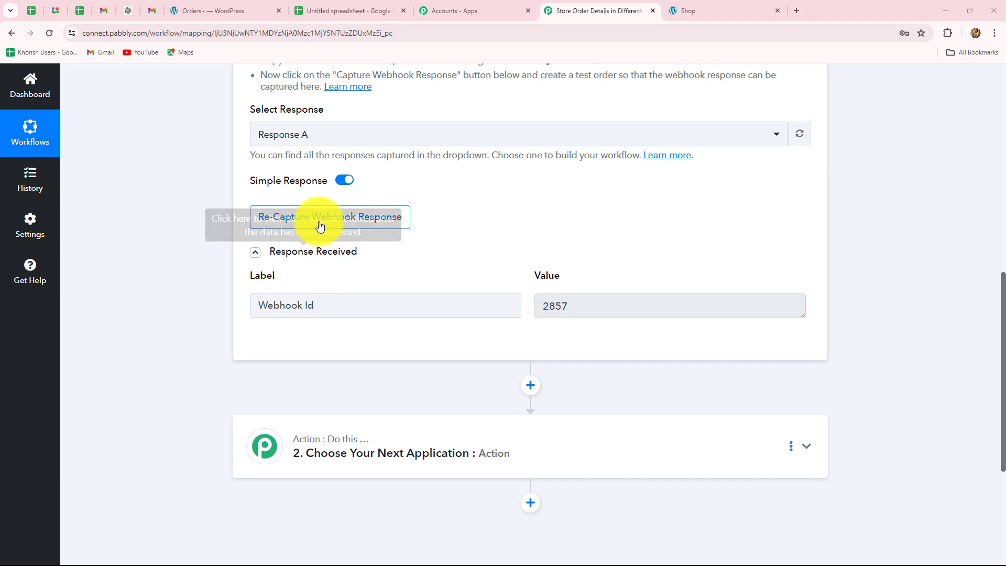
click(342, 181)
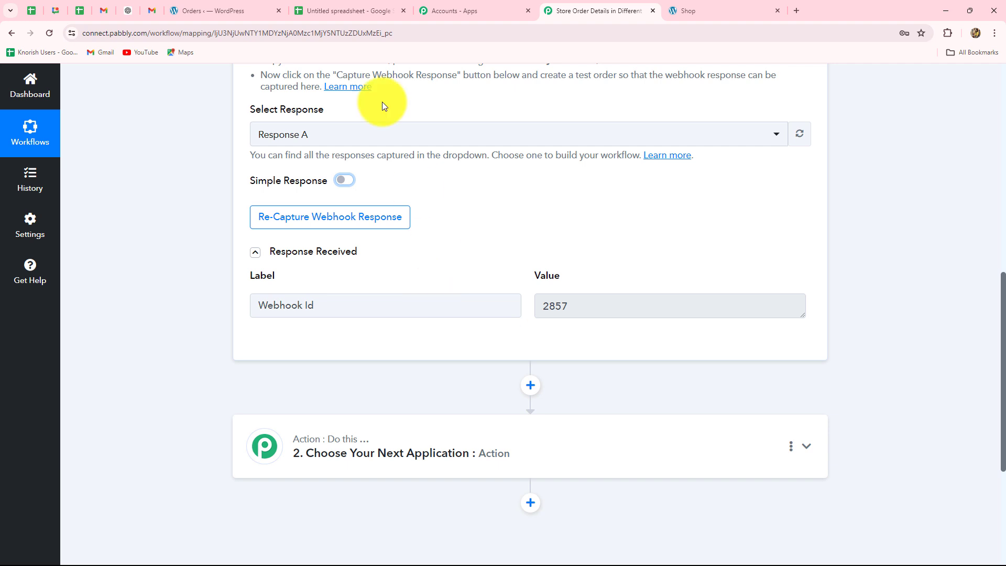
Re-capture the webhook response, confirming with Yes.
click(347, 10)
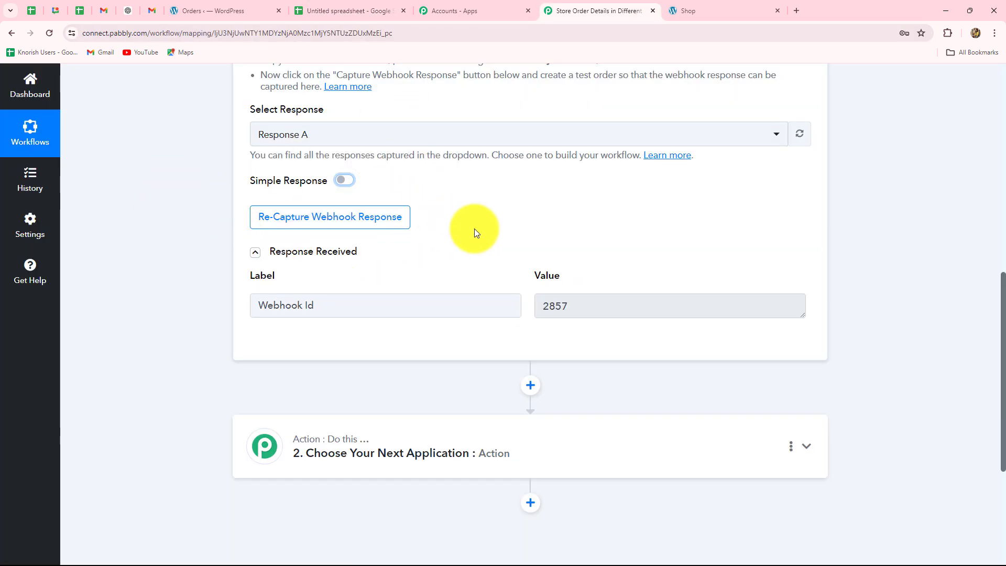
mouse_move(314, 185)
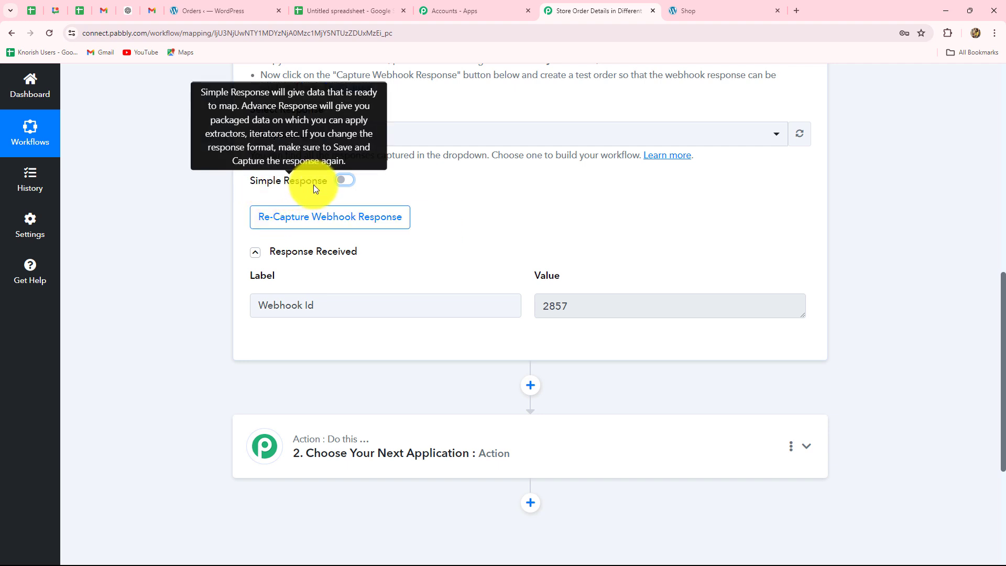
click(290, 219)
click(450, 390)
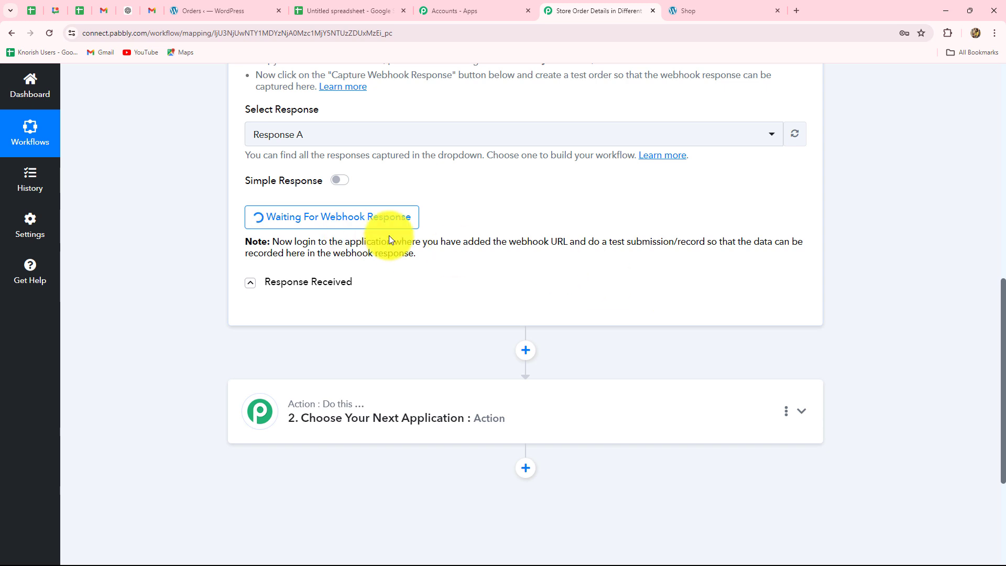
Add the Blue Round Neck Tshirt and the Chair from the shop to the cart.
click(714, 8)
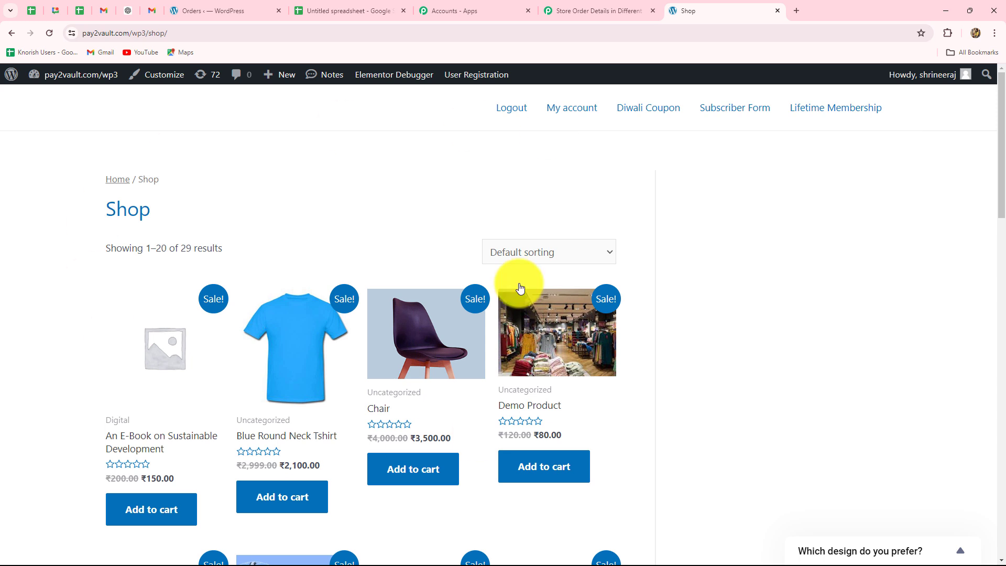
scroll(814, 420, down, 3)
scroll(813, 418, up, 1)
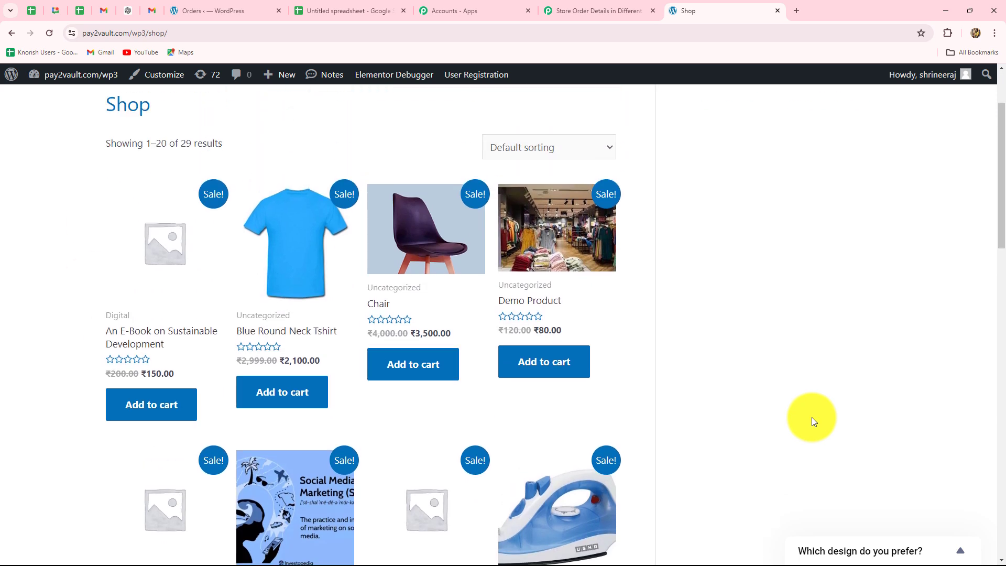
click(297, 391)
scroll(917, 492, down, 2)
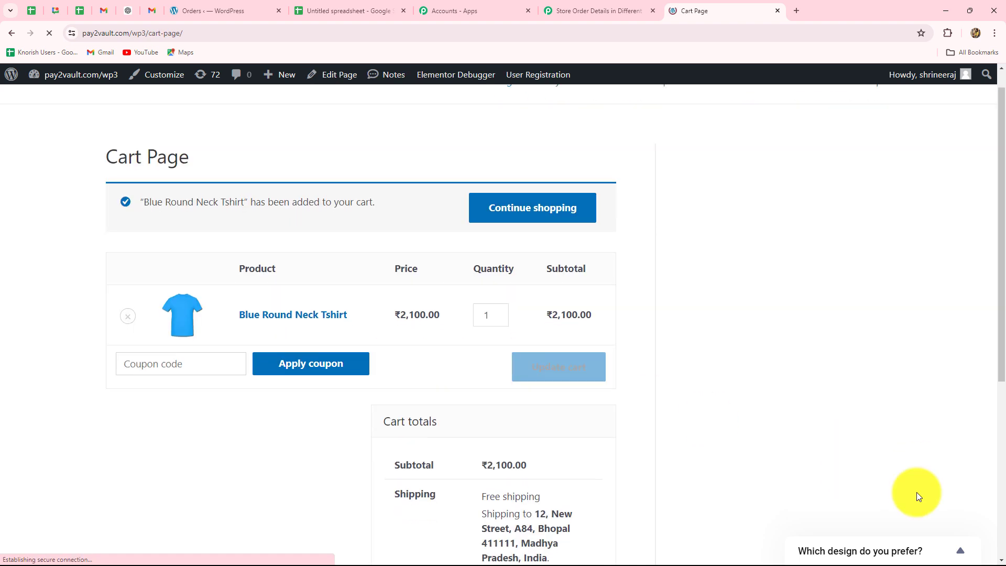
scroll(880, 414, up, 2)
click(512, 231)
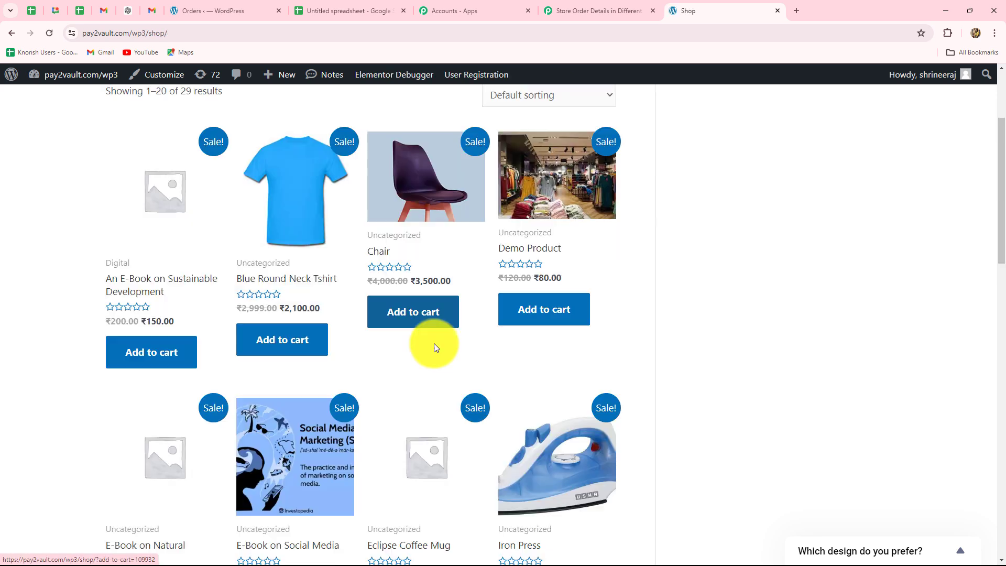
click(411, 320)
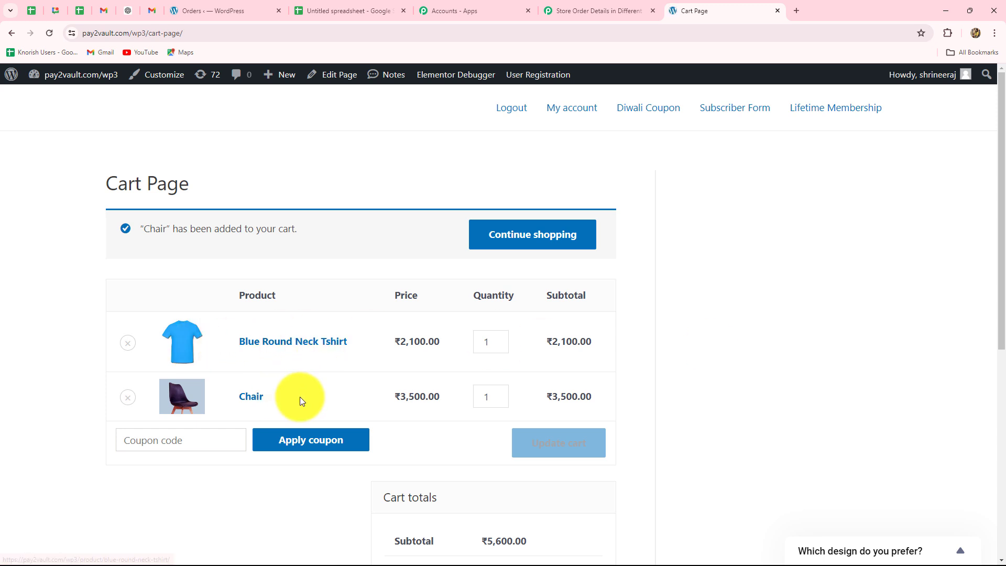
Set the Tshirt quantity to 3 and Chair to 2, then update the cart.
click(501, 341)
click(501, 341)
click(501, 394)
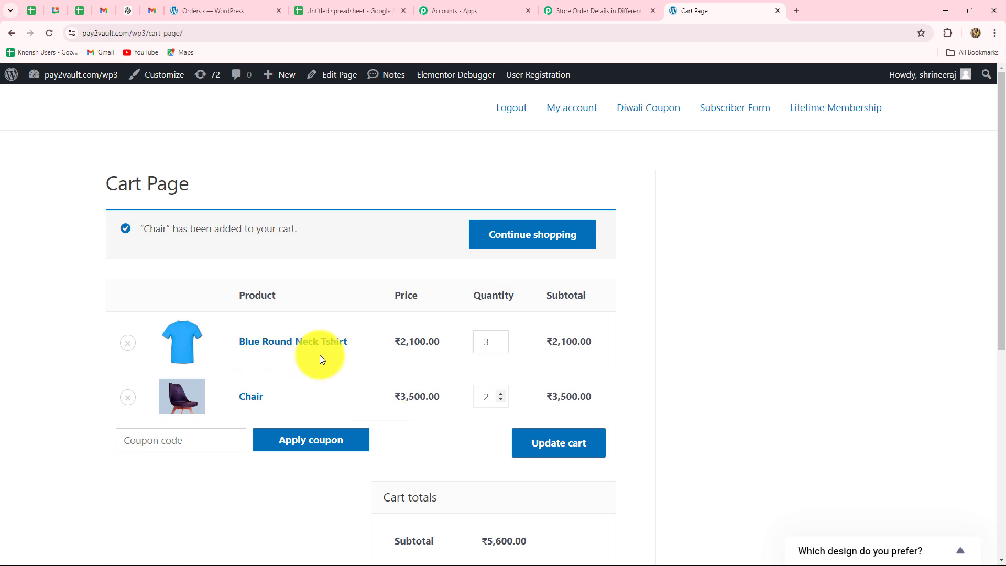
scroll(747, 426, down, 5)
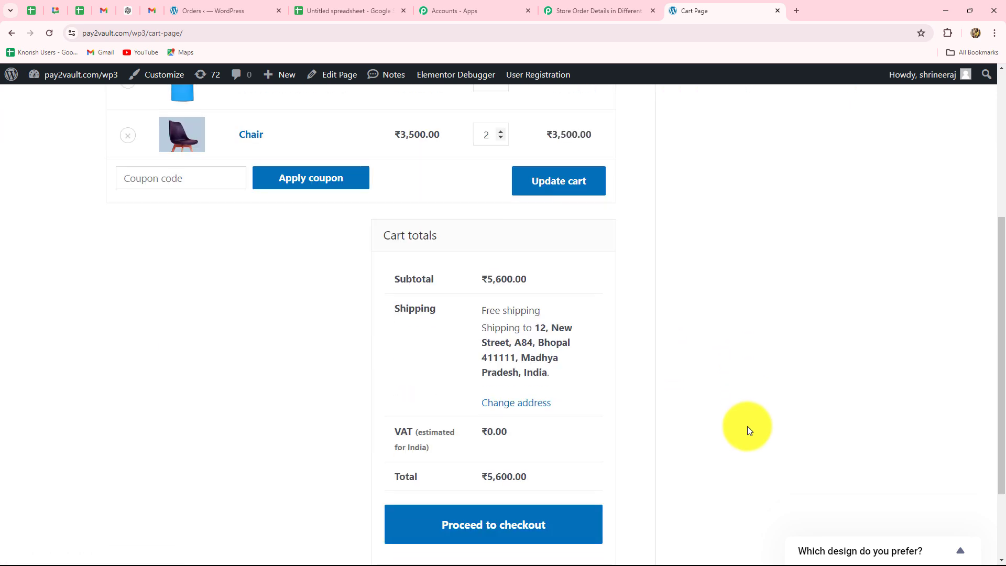
click(555, 188)
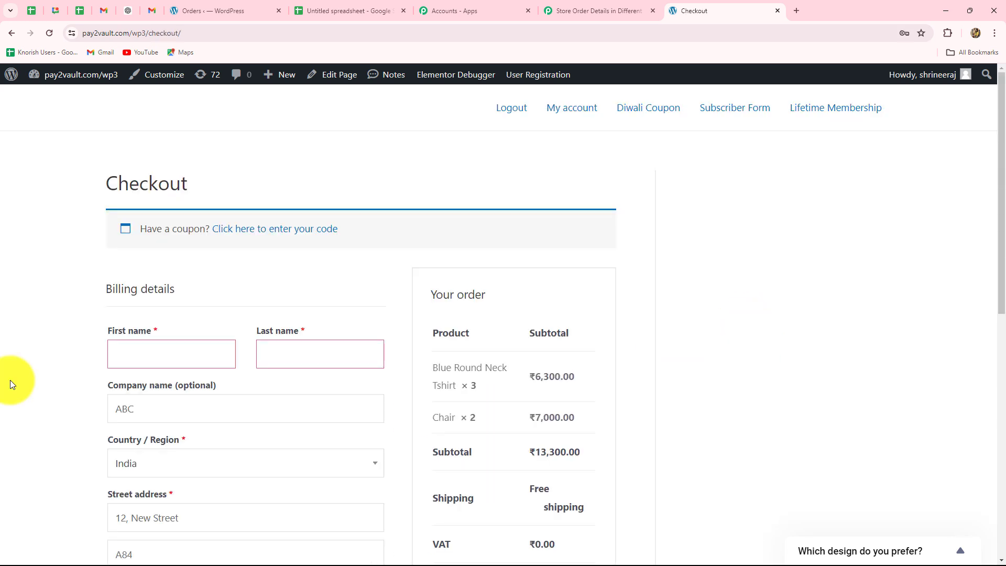
Fill the billing first and last name from the saved autofill suggestions.
scroll(11, 379, down, 3)
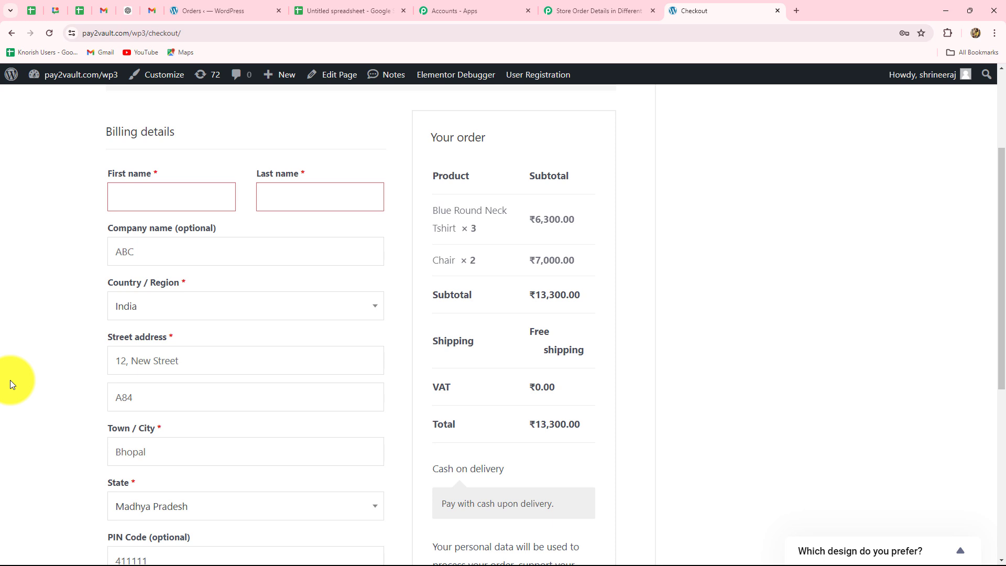
scroll(243, 382, down, 1)
scroll(94, 292, up, 4)
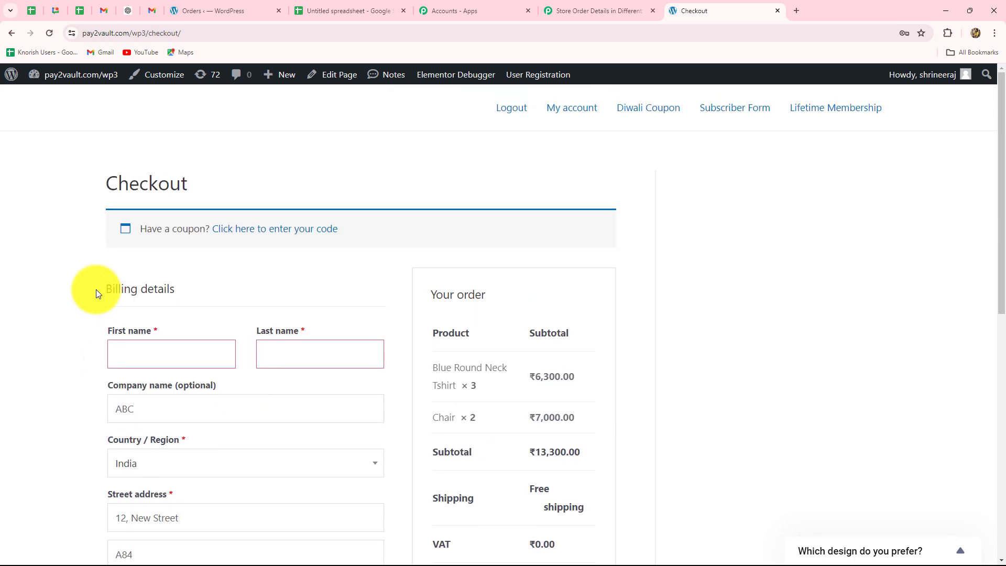
click(132, 357)
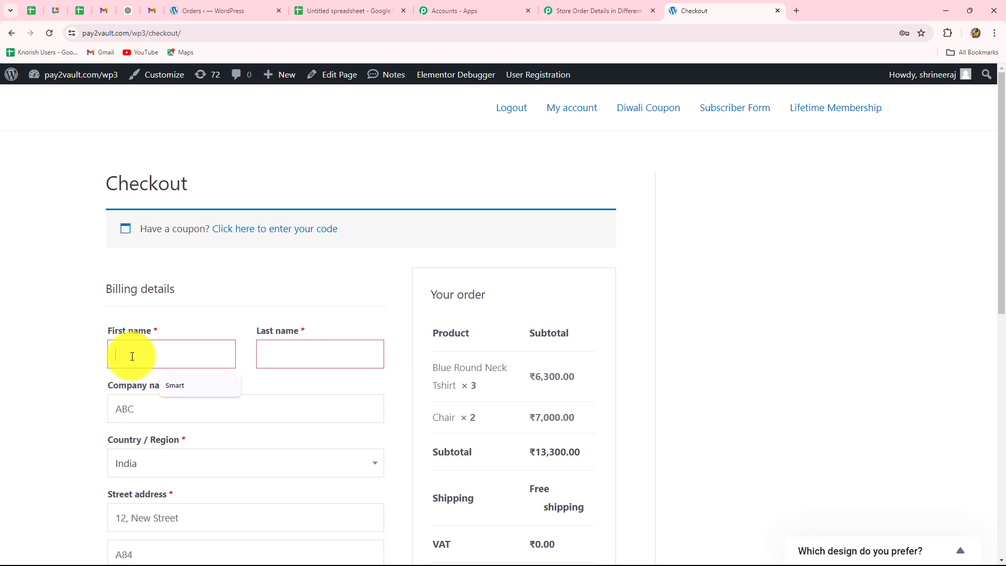
click(175, 386)
click(304, 360)
click(321, 385)
Place the cash-on-delivery order totalling ₹13,300.00.
scroll(99, 196, down, 4)
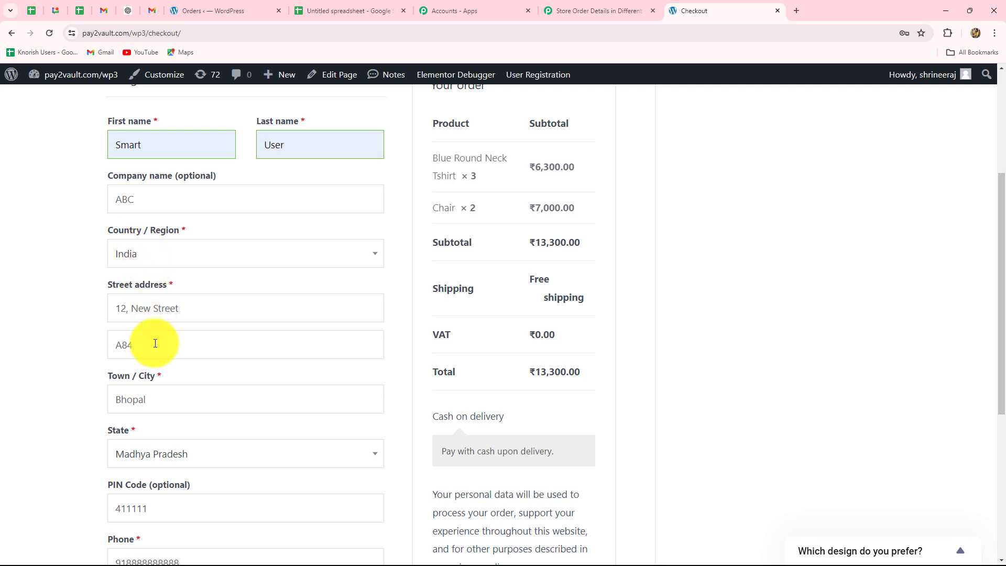
scroll(152, 342, down, 3)
scroll(155, 343, down, 3)
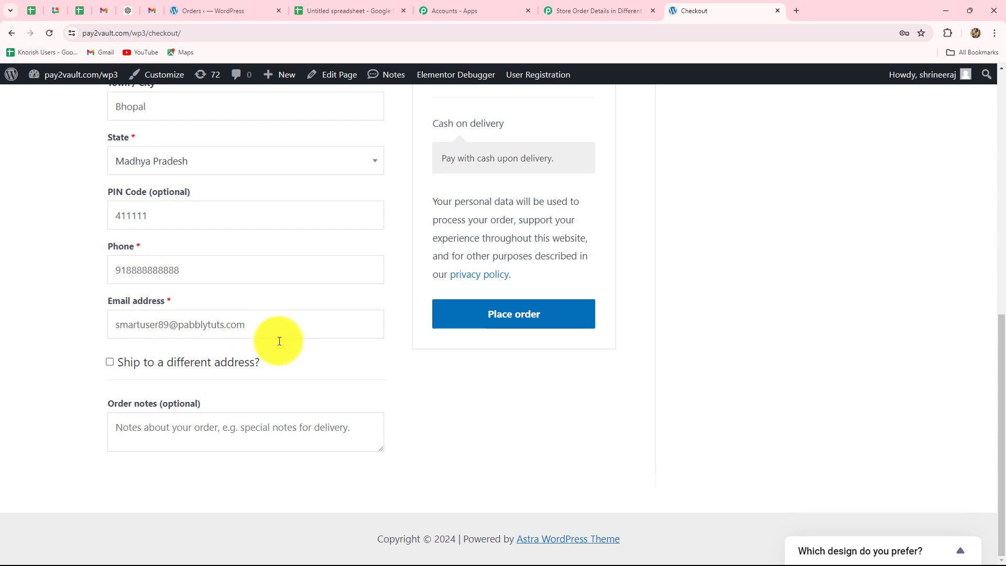
scroll(457, 518, up, 4)
scroll(457, 517, down, 4)
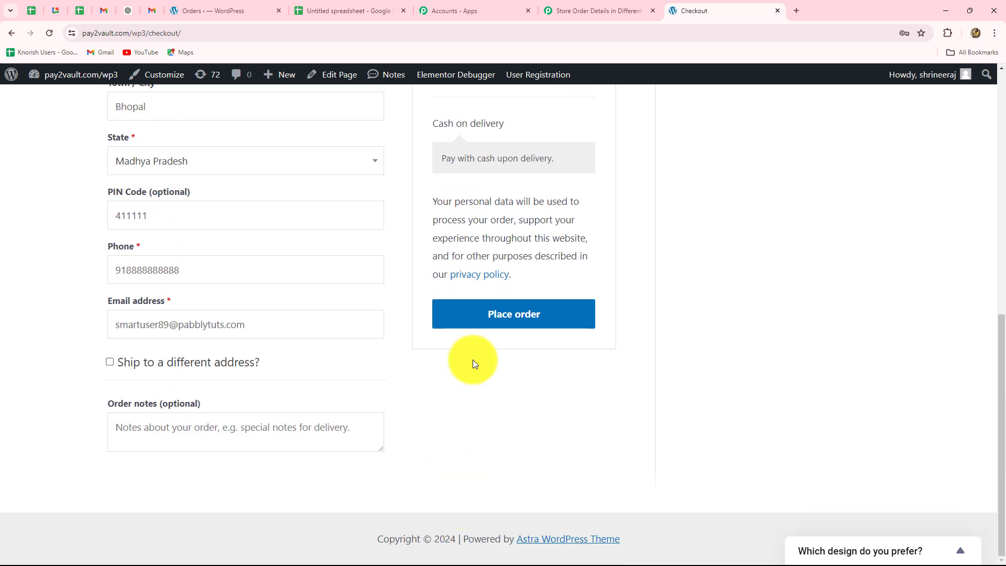
click(473, 325)
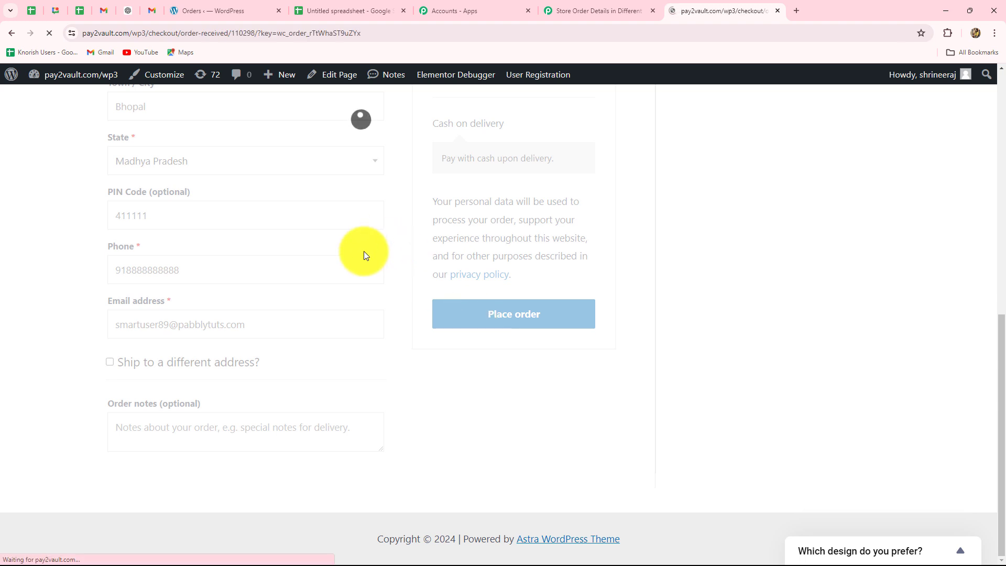
scroll(363, 241, down, 2)
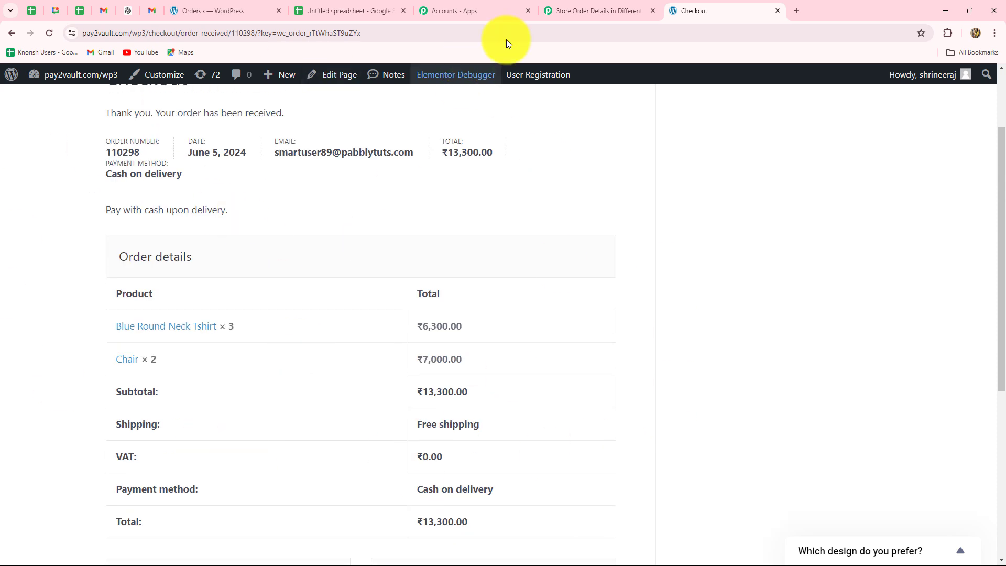
Review the captured order 110298's response fields, enlarging the Shipping Lines JSON to read it.
click(564, 10)
scroll(986, 266, down, 2)
scroll(986, 266, up, 3)
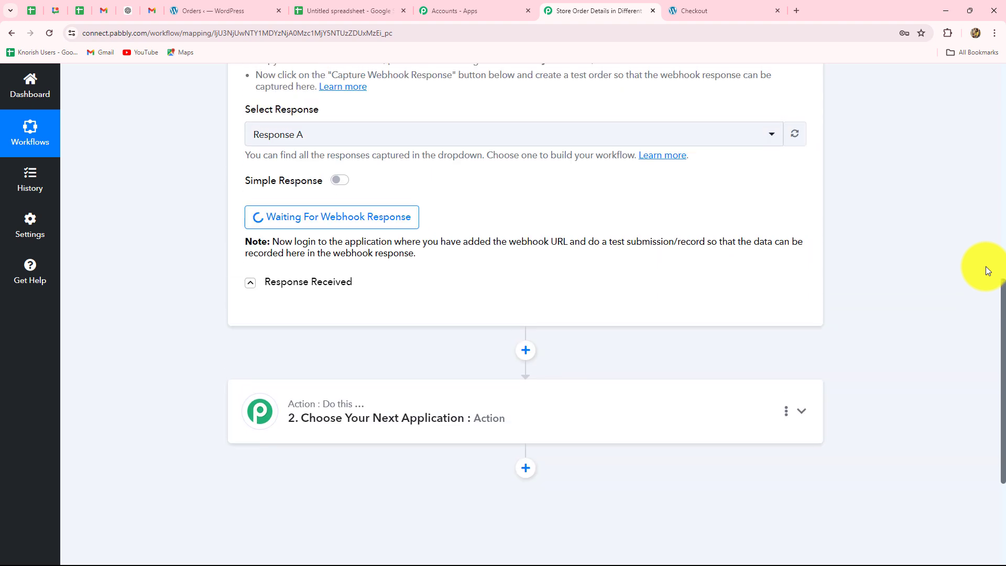
scroll(186, 187, down, 6)
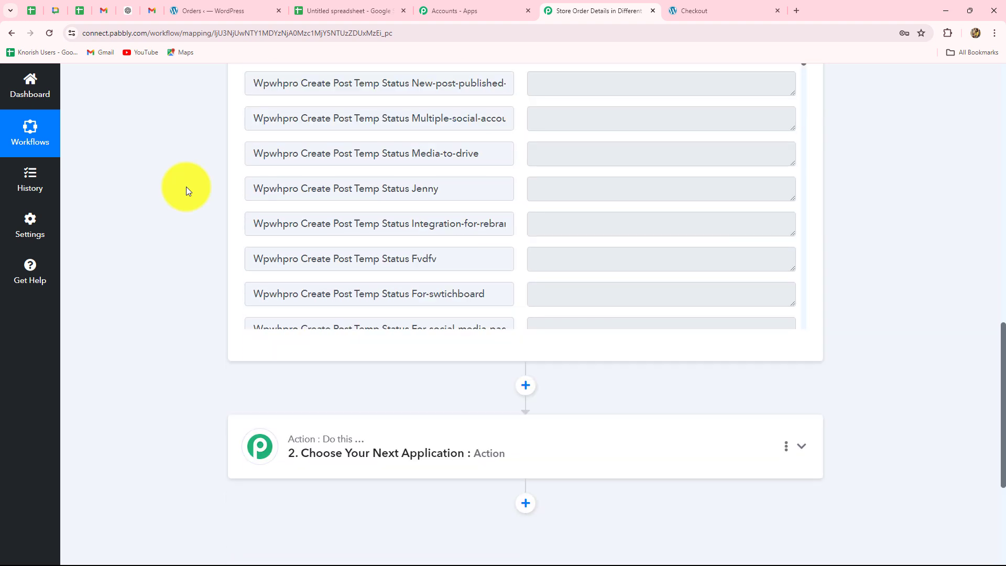
scroll(177, 171, up, 4)
scroll(606, 398, down, 15)
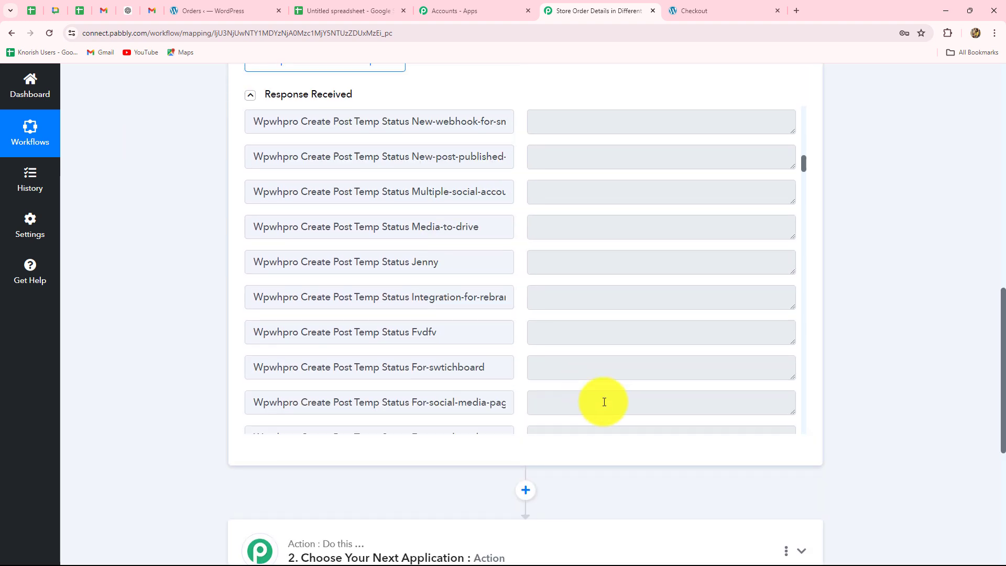
scroll(606, 399, up, 3)
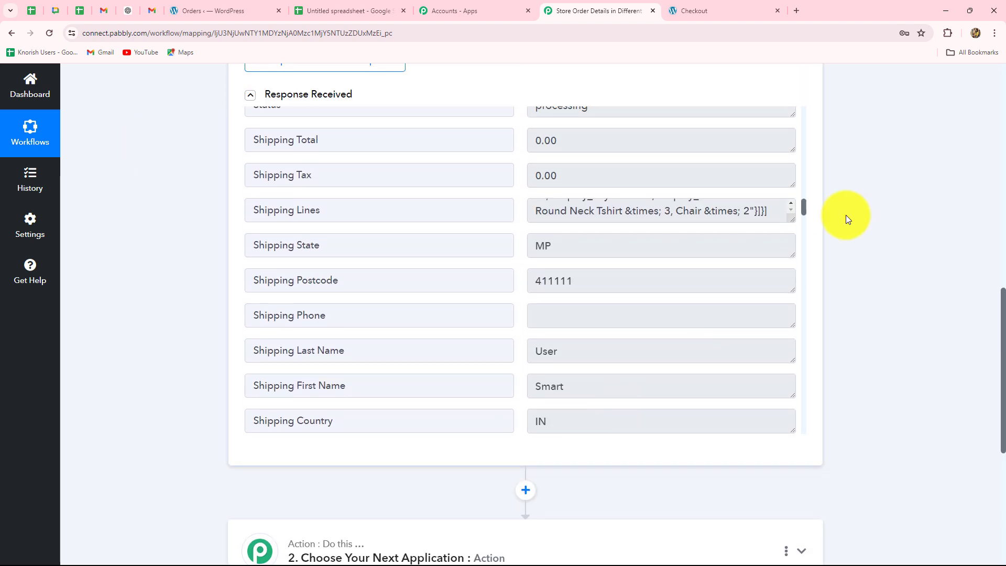
drag(790, 215, 791, 367)
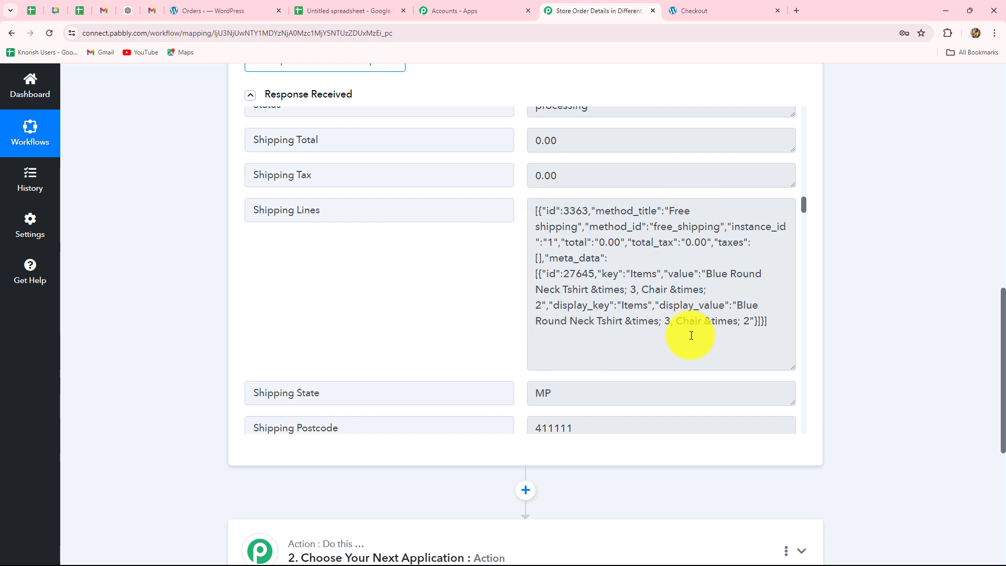
scroll(661, 338, down, 4)
scroll(685, 346, down, 2)
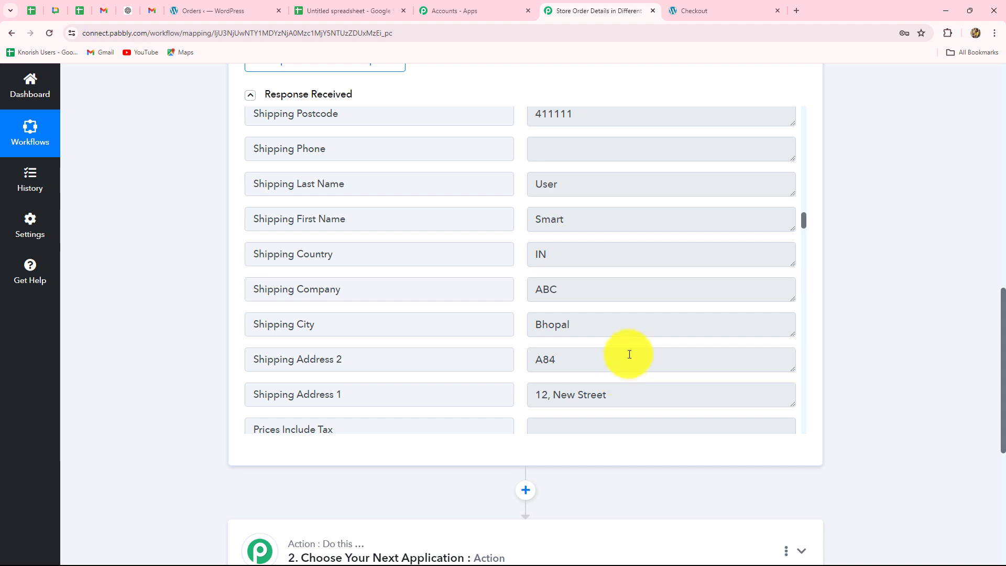
scroll(631, 351, down, 3)
scroll(630, 350, down, 6)
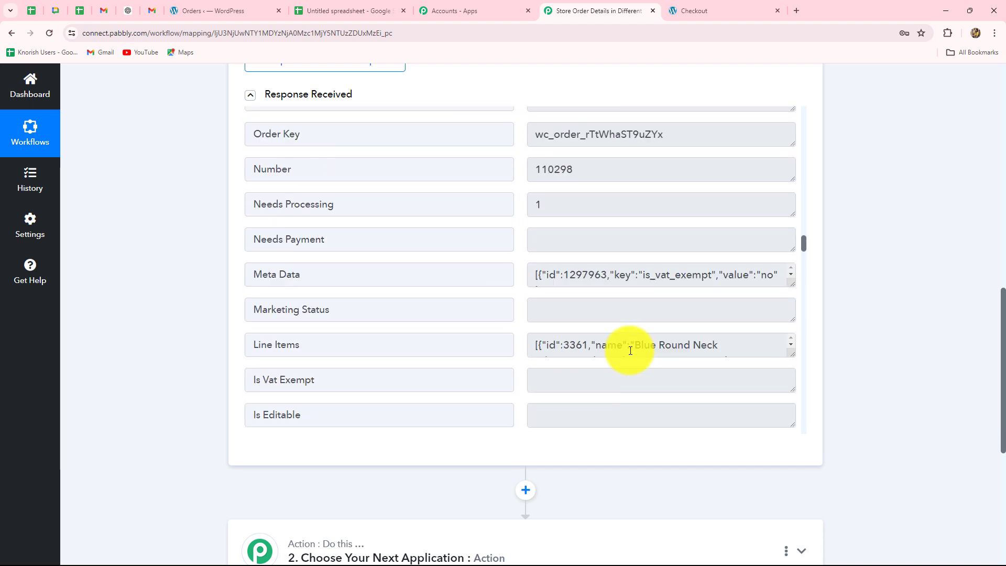
scroll(631, 351, down, 3)
Enlarge the Line Items value and read its products and the billing phone.
drag(792, 198, 778, 309)
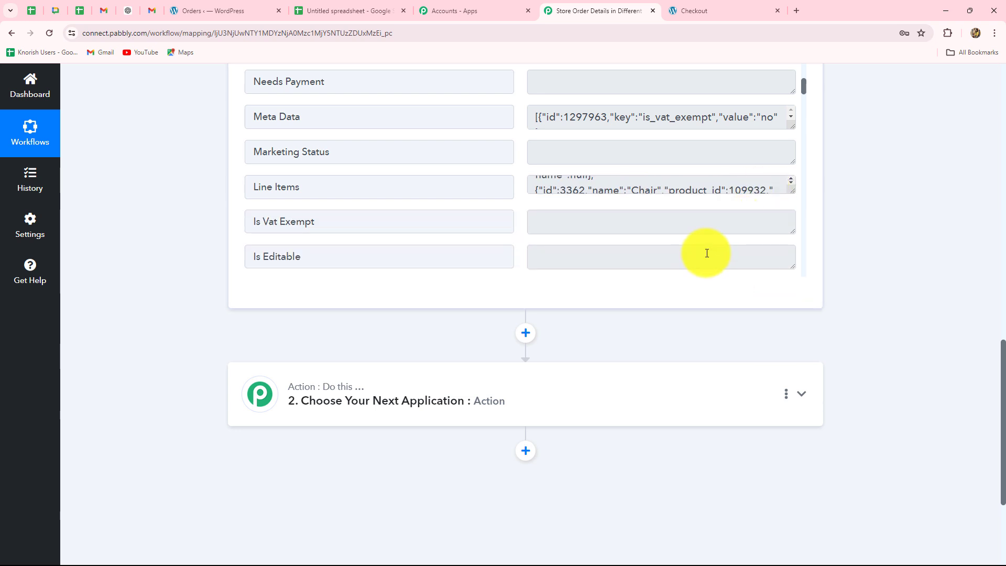
scroll(638, 222, down, 3)
scroll(638, 222, down, 3)
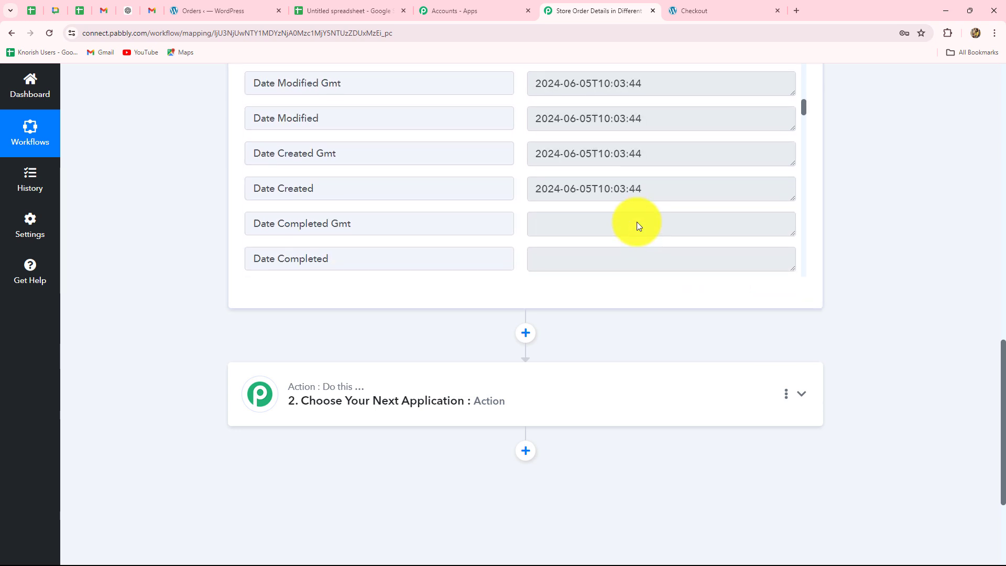
scroll(637, 222, down, 8)
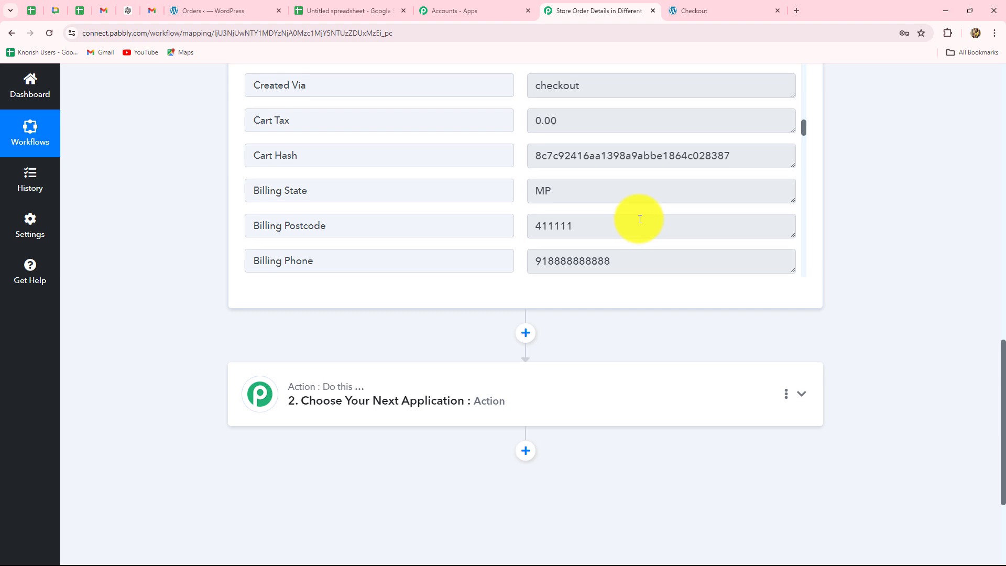
scroll(624, 218, up, 3)
drag(593, 146, 499, 144)
scroll(665, 227, down, 1)
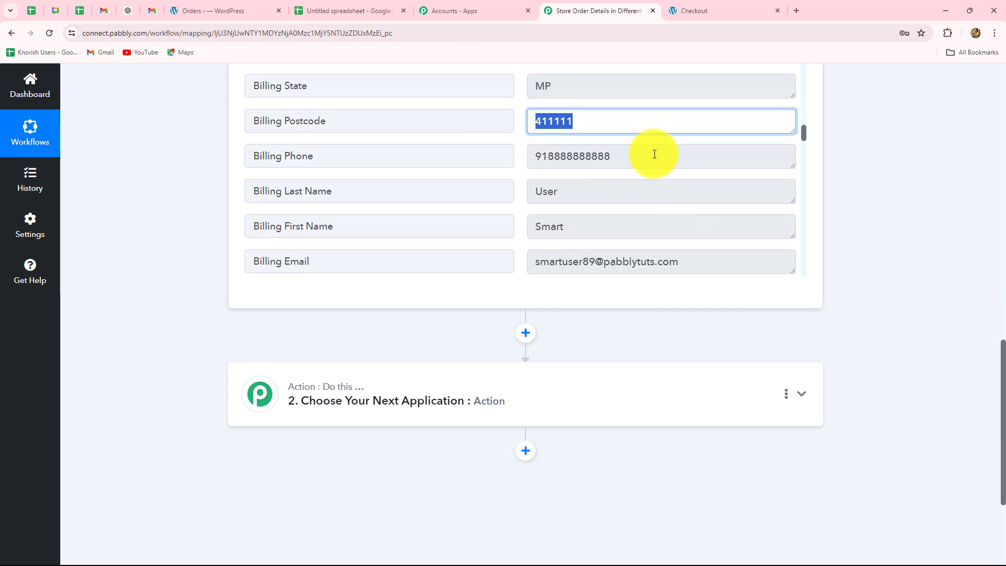
key(Tab)
scroll(622, 213, down, 5)
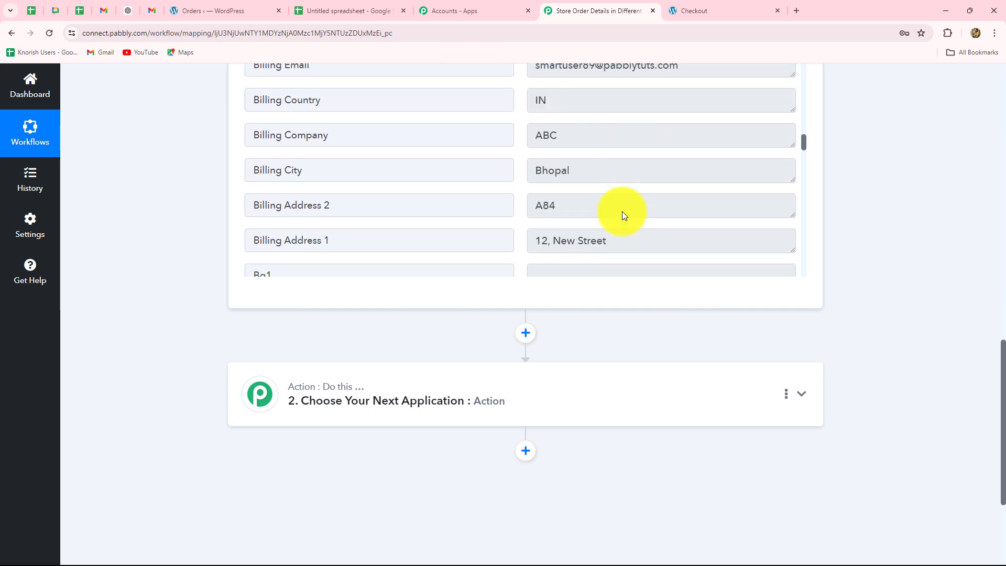
scroll(624, 216, up, 2)
scroll(626, 213, down, 3)
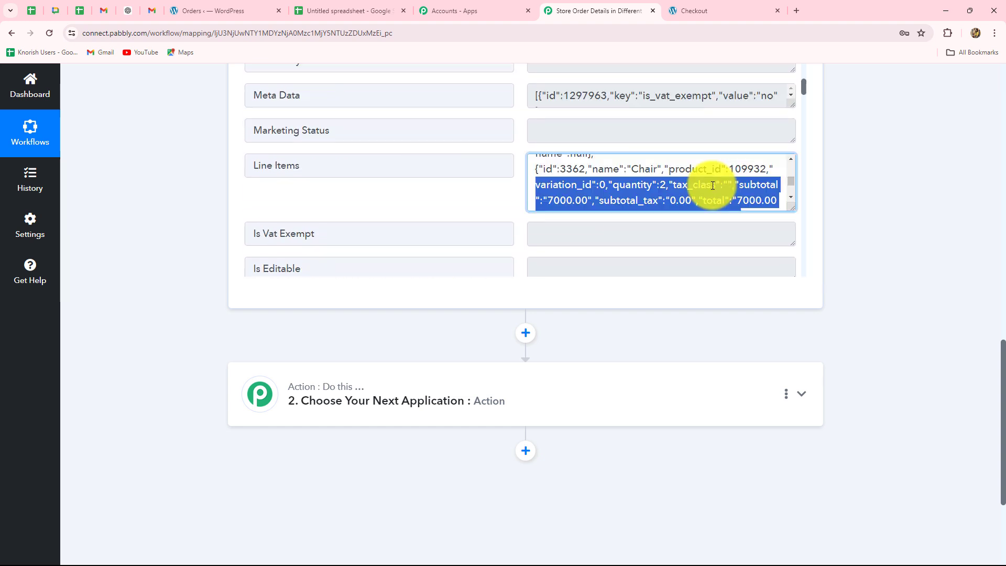
scroll(712, 185, down, 2)
click(742, 198)
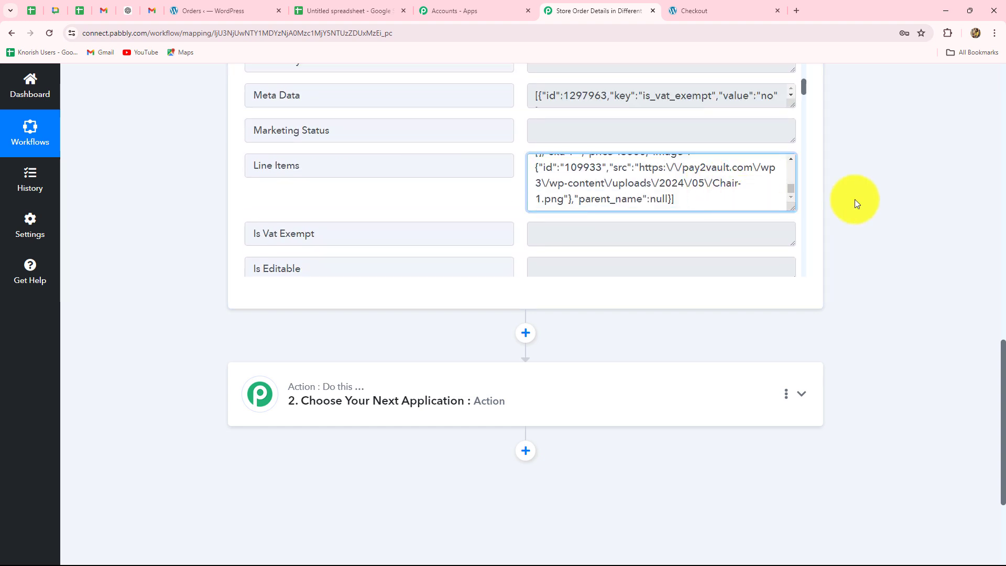
scroll(856, 203, down, 3)
scroll(857, 202, up, 10)
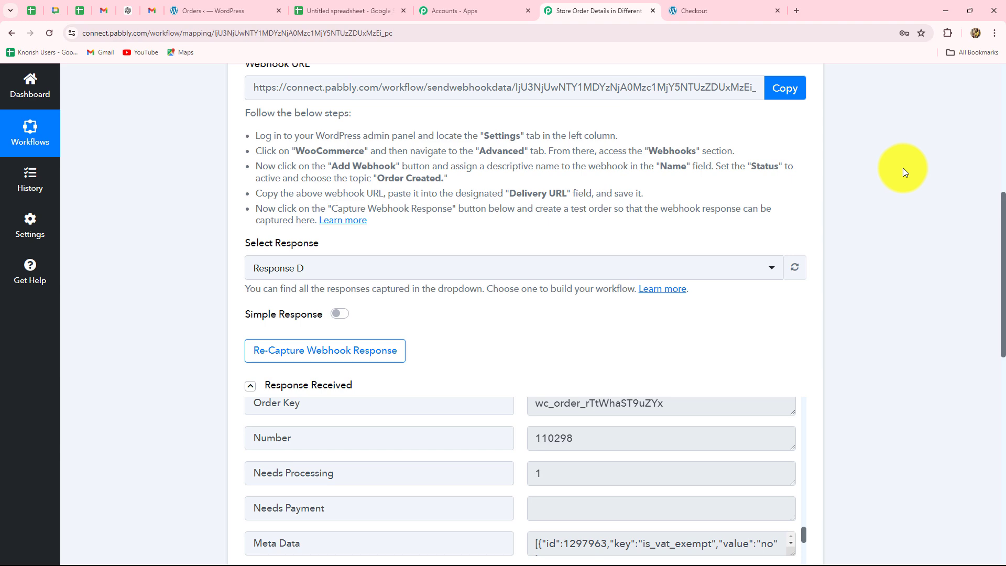
click(317, 7)
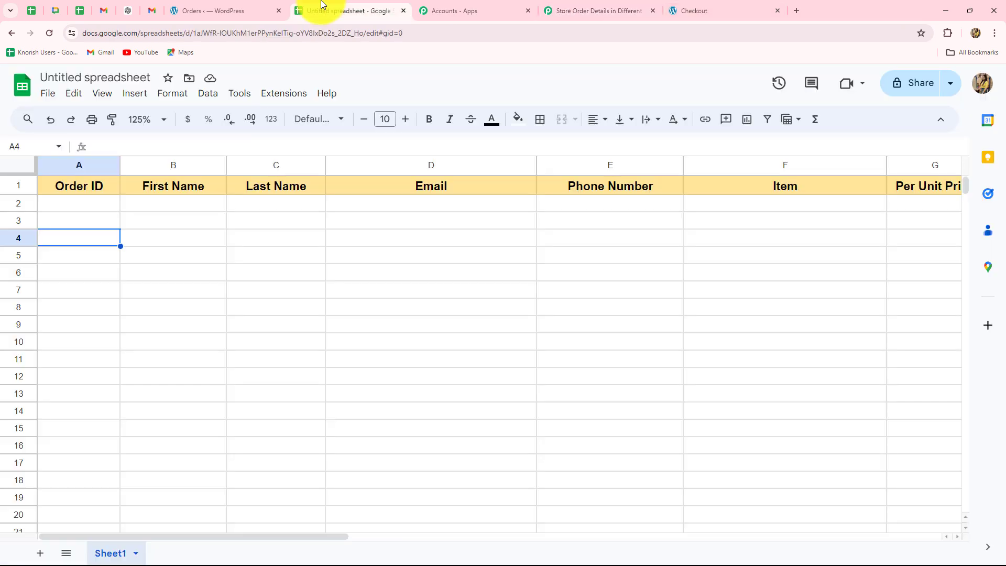
click(625, 5)
scroll(963, 285, down, 5)
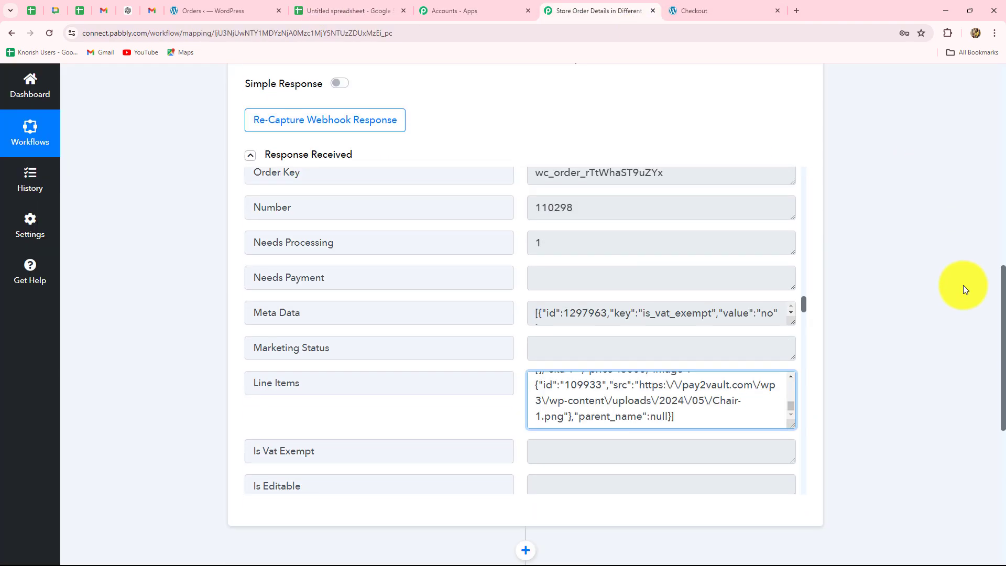
scroll(608, 388, down, 2)
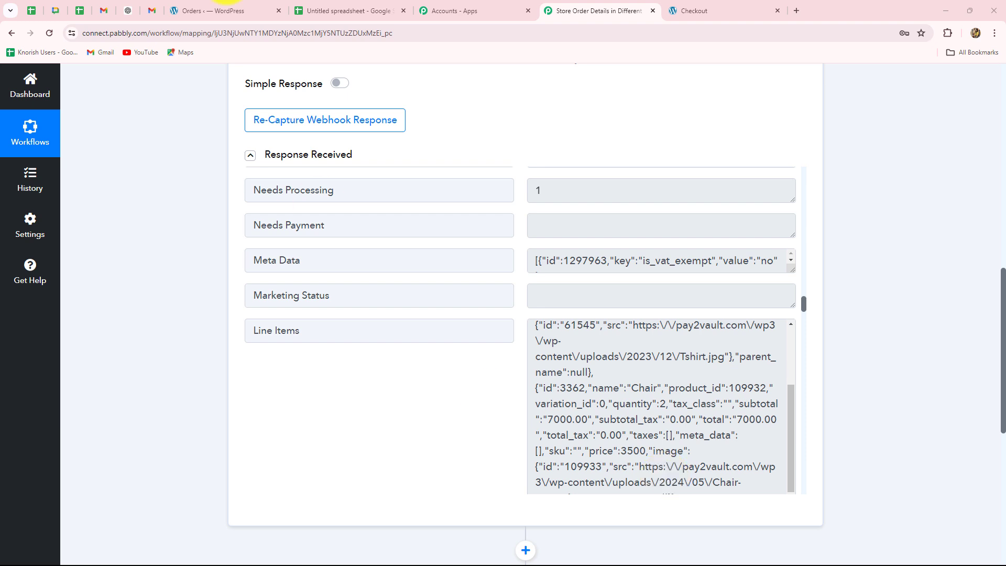
click(312, 10)
click(566, 9)
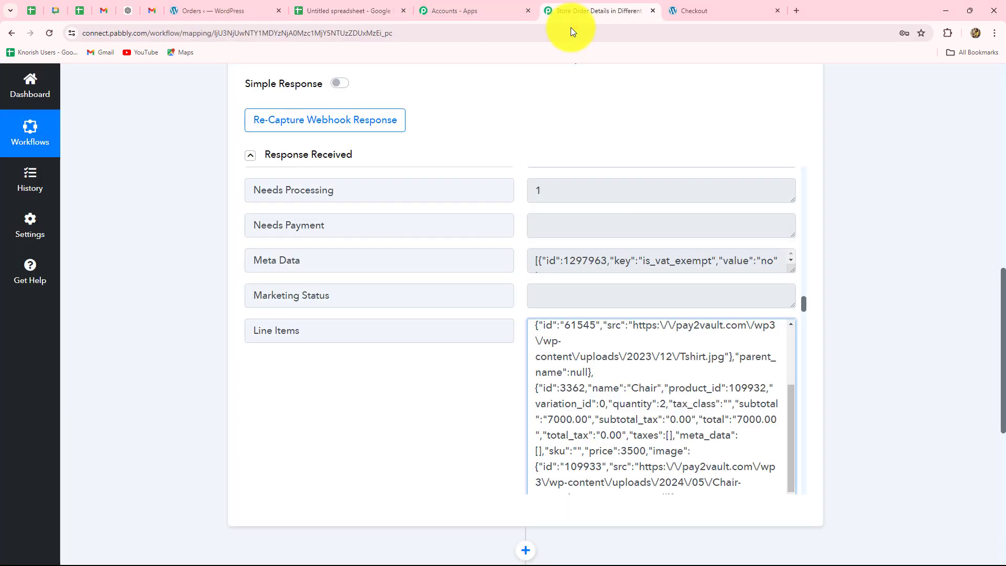
scroll(833, 321, down, 10)
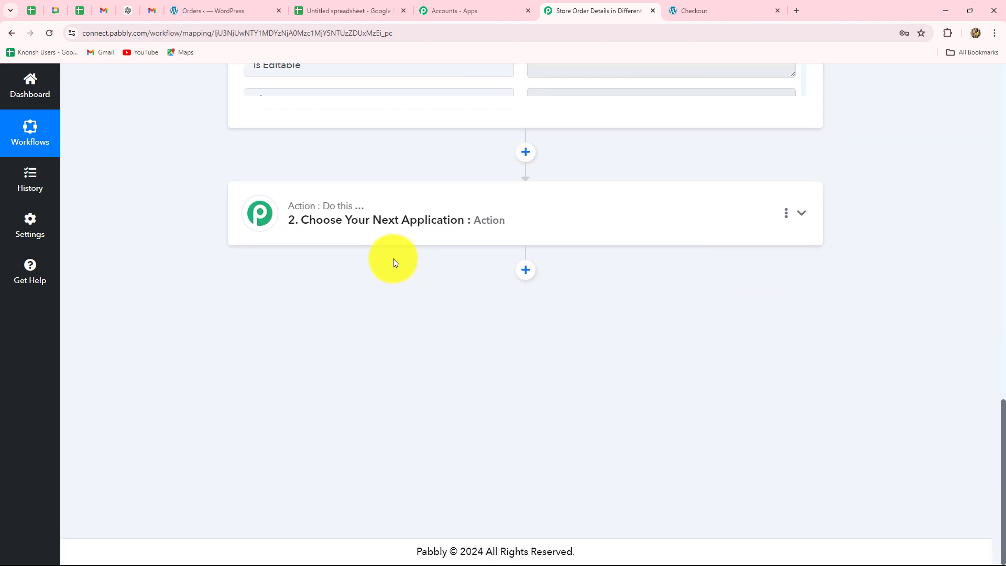
scroll(394, 259, up, 2)
scroll(590, 235, up, 3)
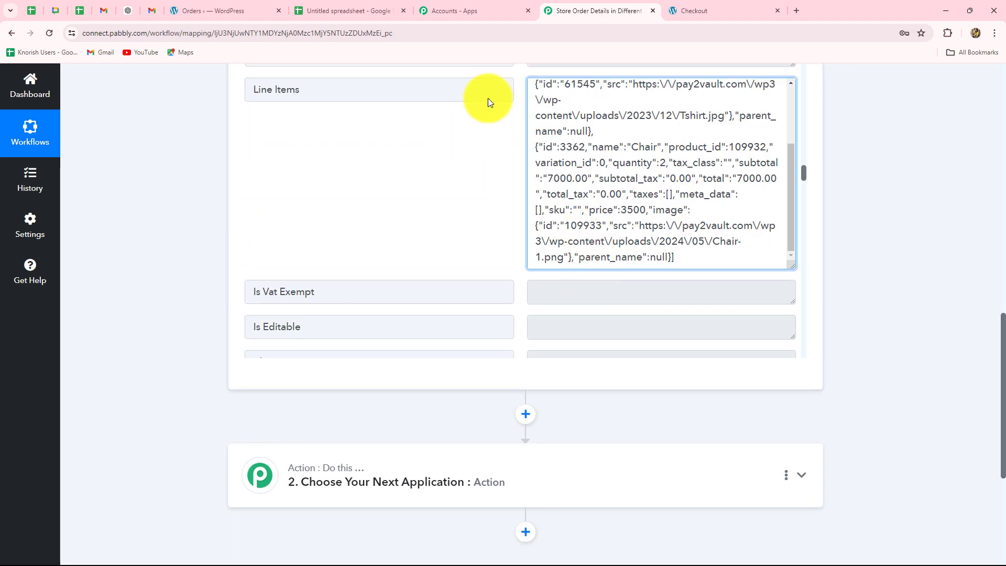
scroll(960, 260, down, 3)
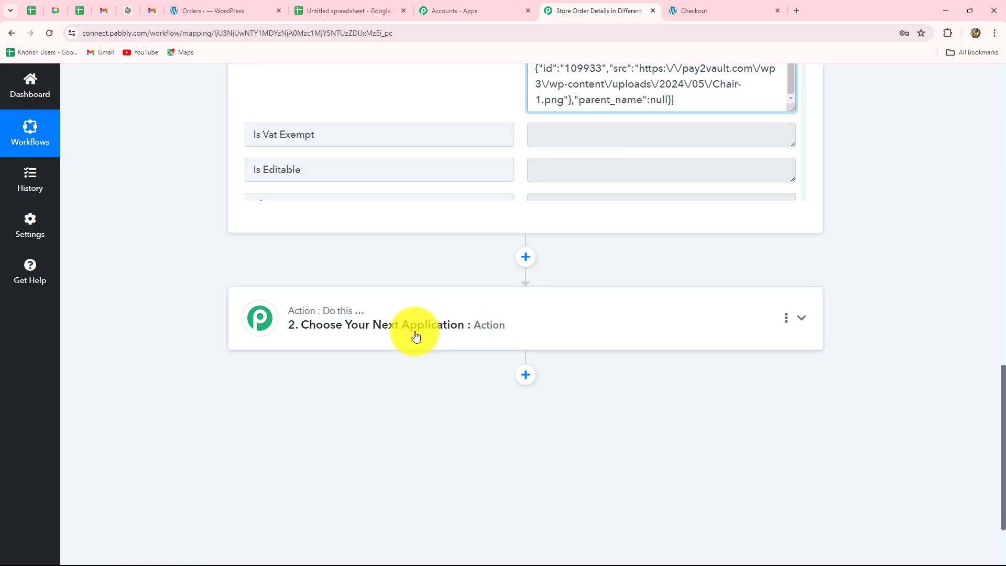
scroll(923, 295, up, 3)
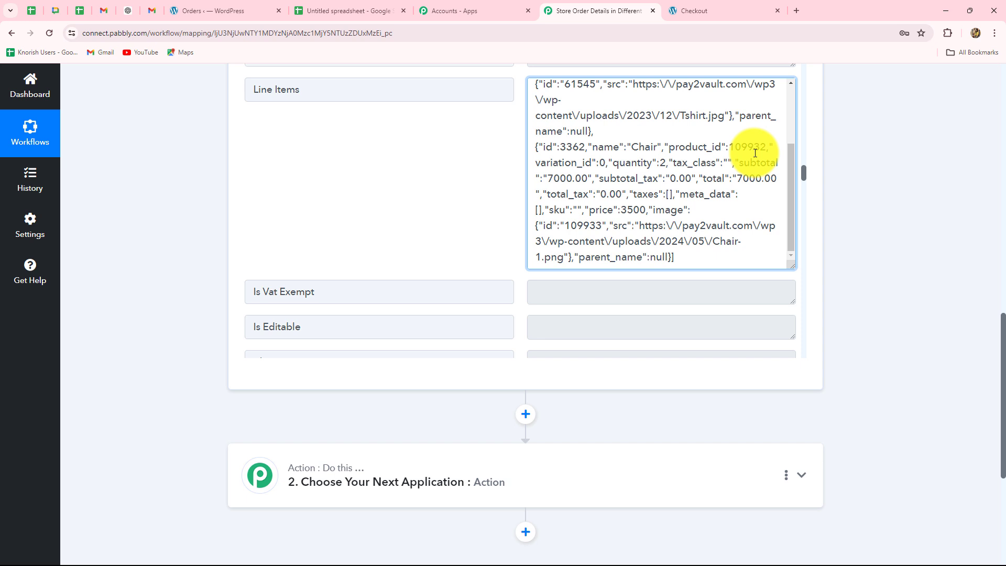
click(319, 2)
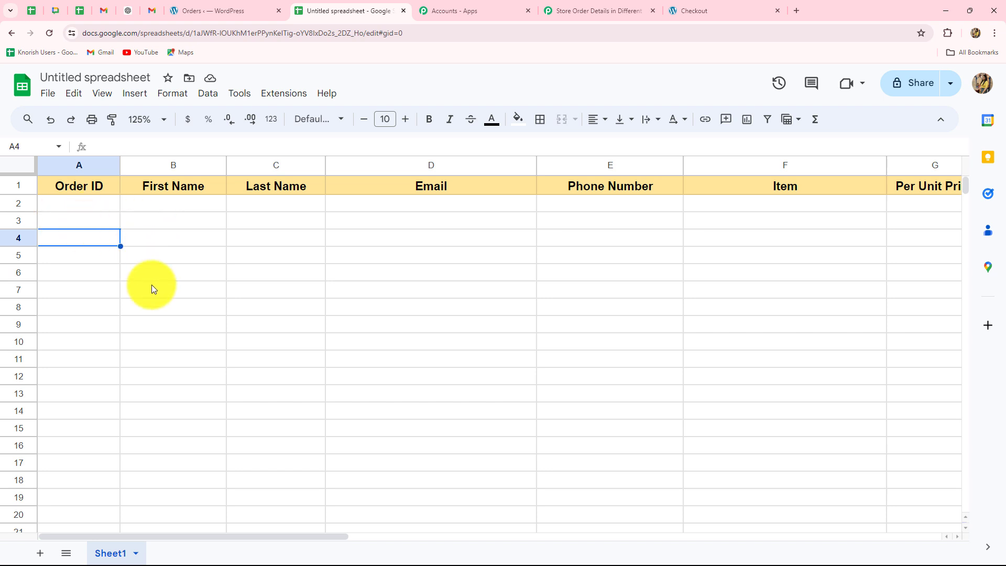
click(596, 12)
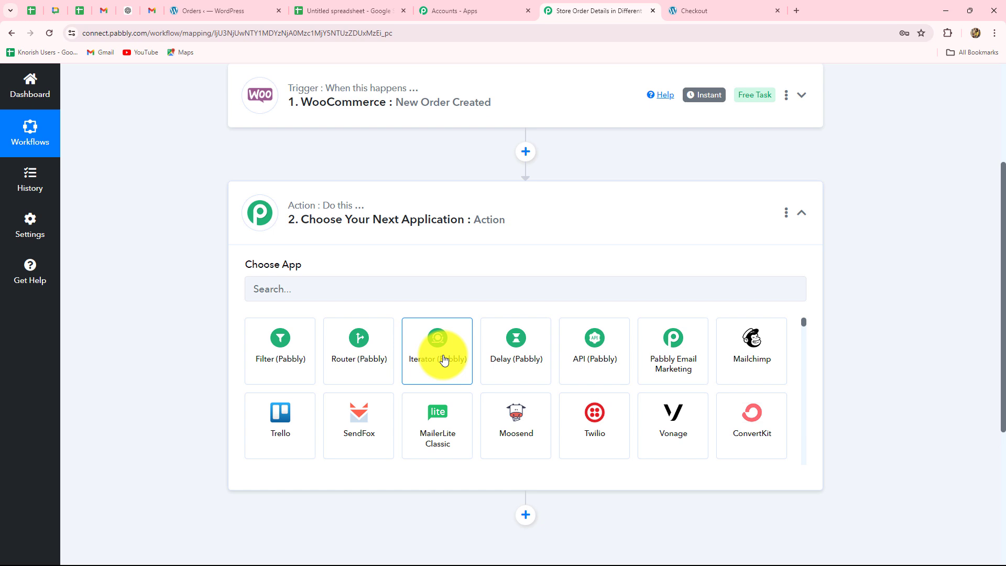
Connect an Iterator (Pabbly) Process Arrays step over 1. Line Items and send a test request.
click(444, 359)
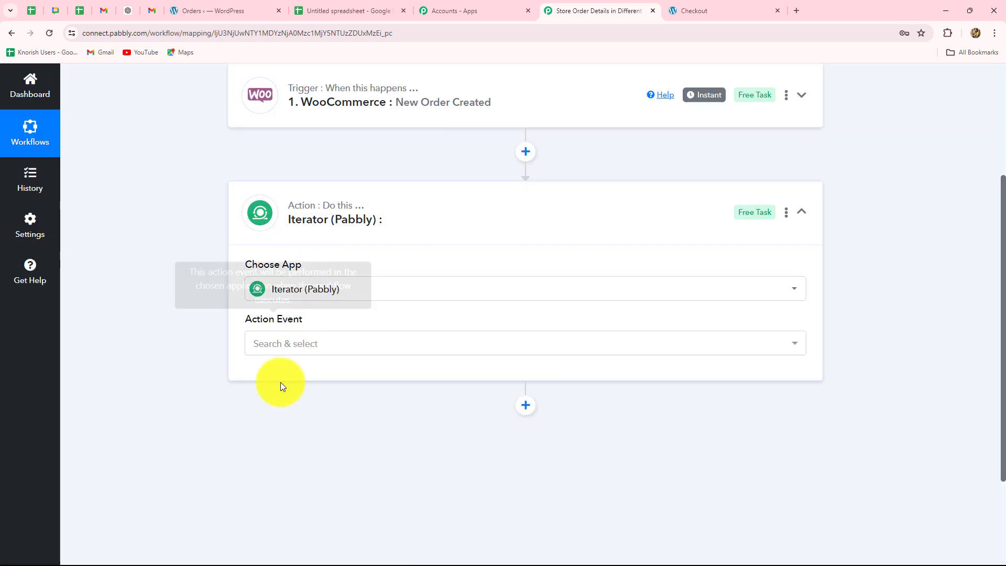
click(288, 344)
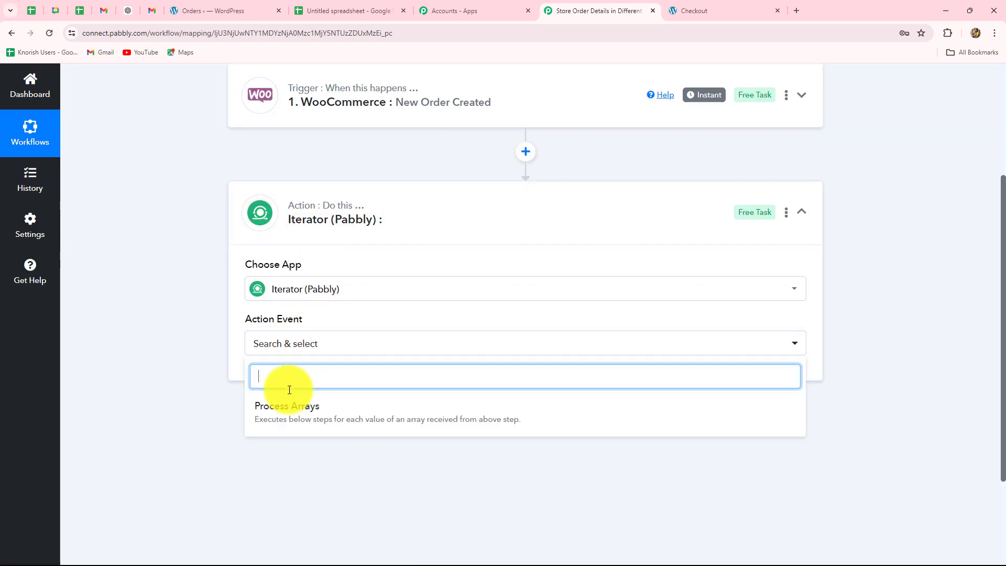
click(281, 408)
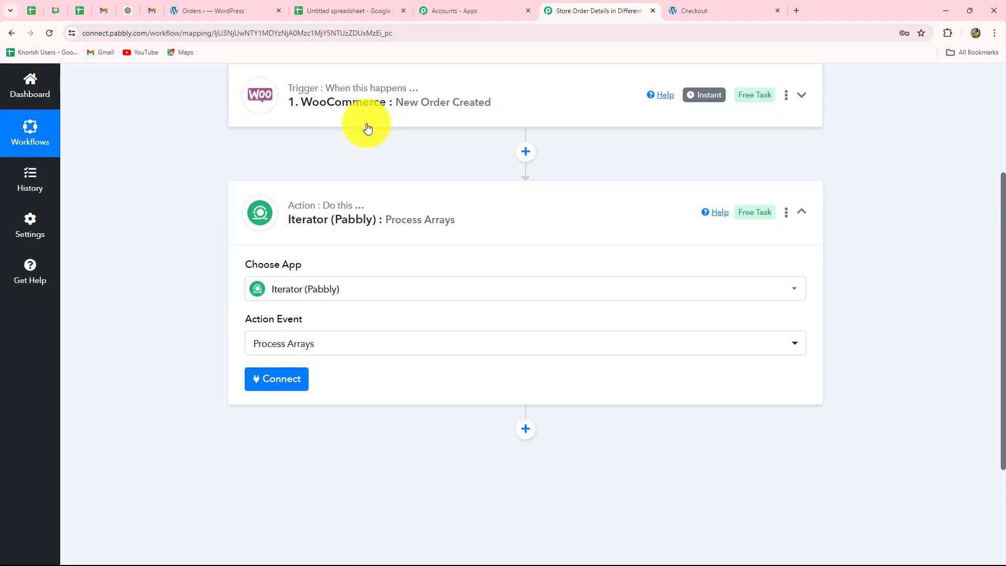
click(294, 383)
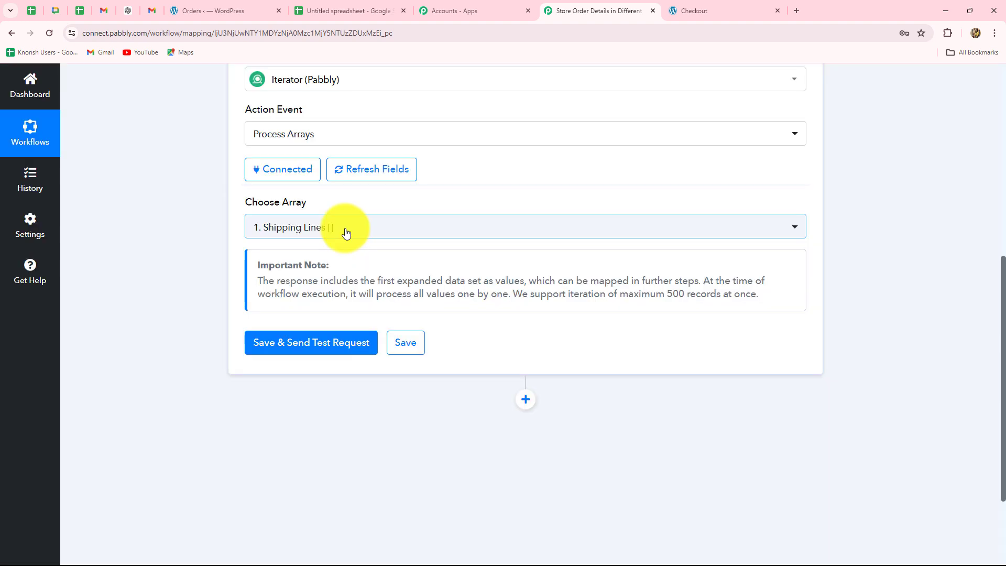
click(346, 232)
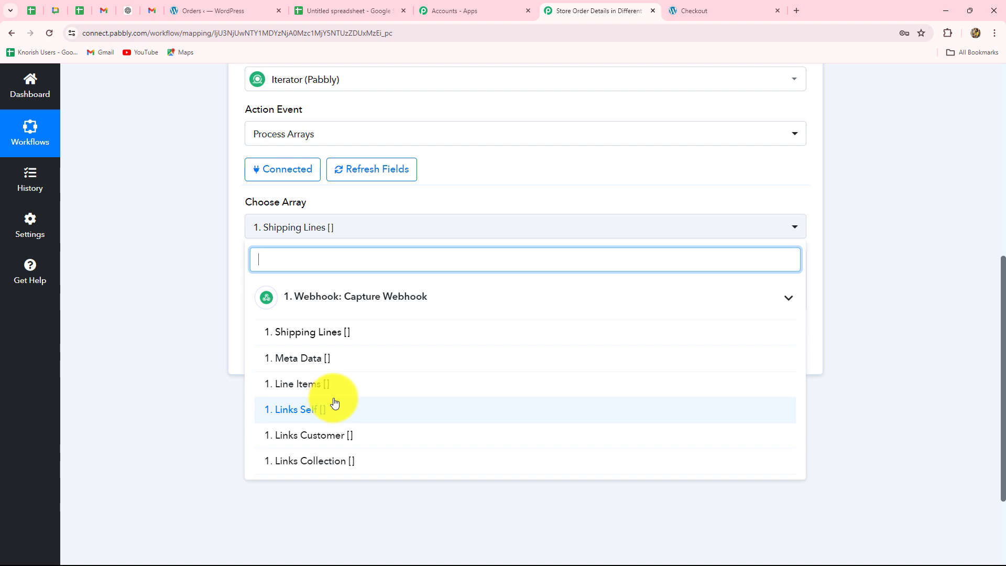
click(313, 388)
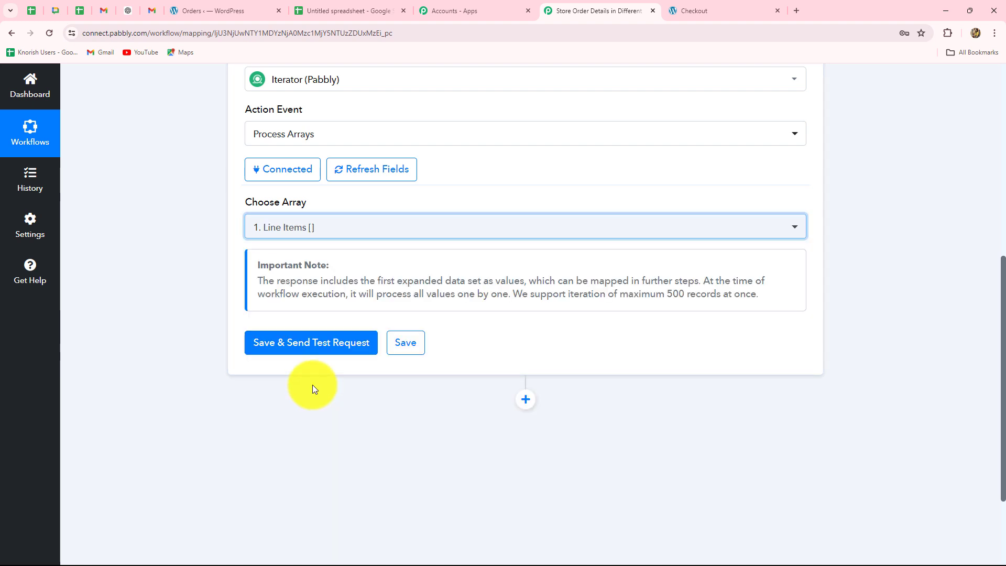
click(313, 347)
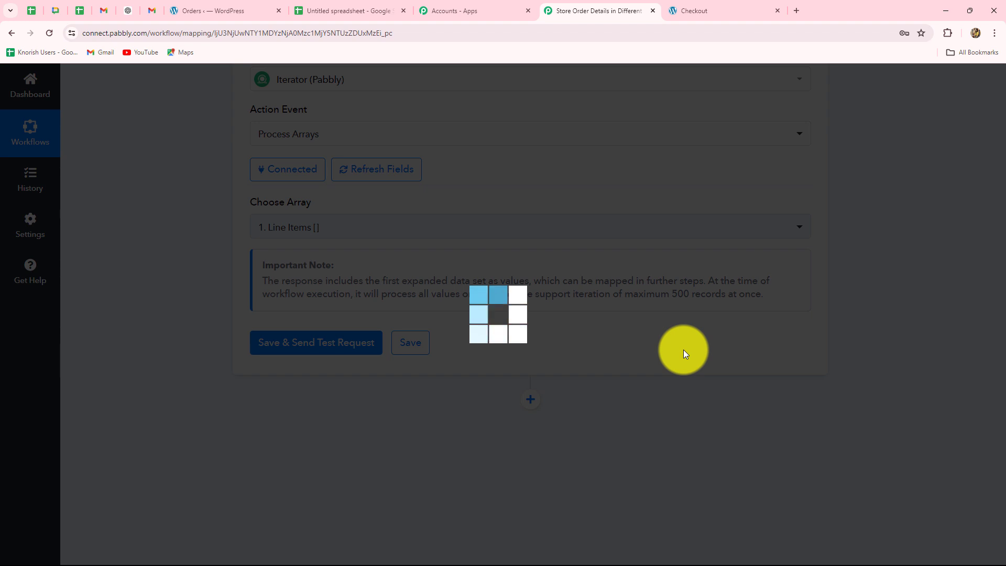
Highlight the line item's Id, Product Id and Name (Blue Round Neck Tshirt) in the response.
scroll(945, 355, down, 2)
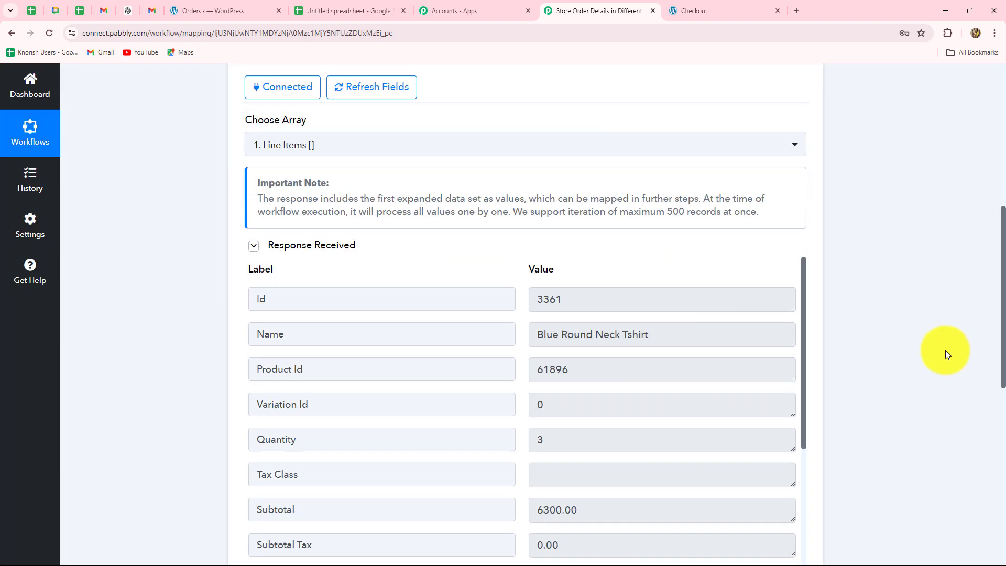
scroll(946, 355, down, 2)
drag(631, 178, 507, 187)
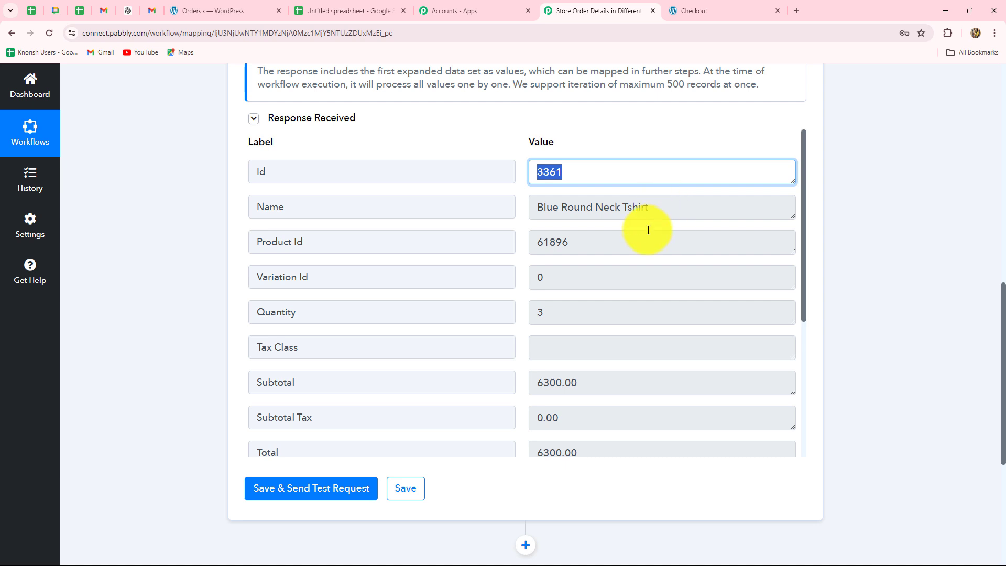
drag(650, 242, 504, 247)
drag(714, 209, 539, 263)
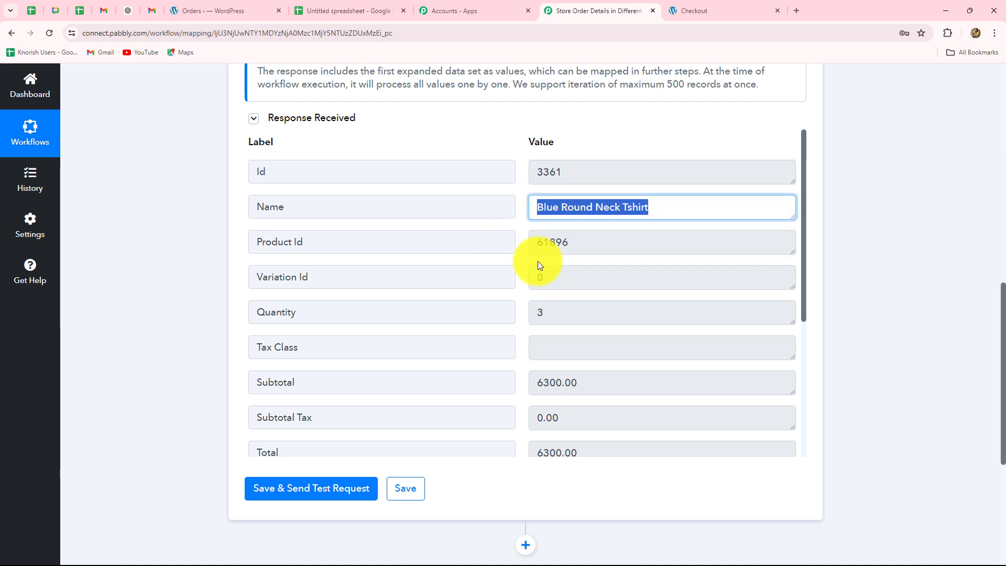
Inspect the remaining line item values, including quantity 3 and subtotal 6300.00.
scroll(574, 353, down, 2)
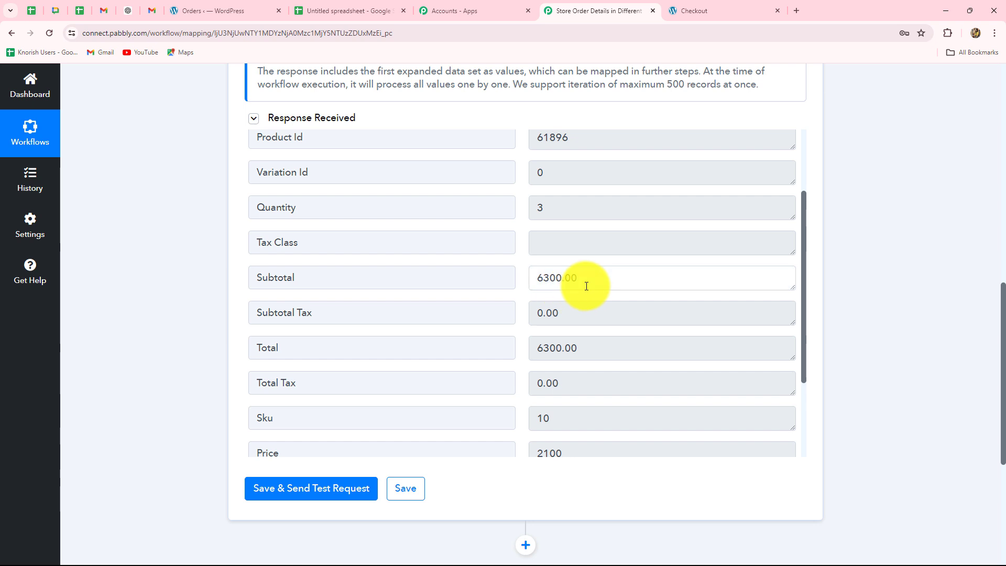
scroll(584, 285, down, 2)
drag(582, 350, 523, 360)
drag(582, 173, 503, 175)
scroll(607, 333, down, 1)
scroll(634, 344, up, 5)
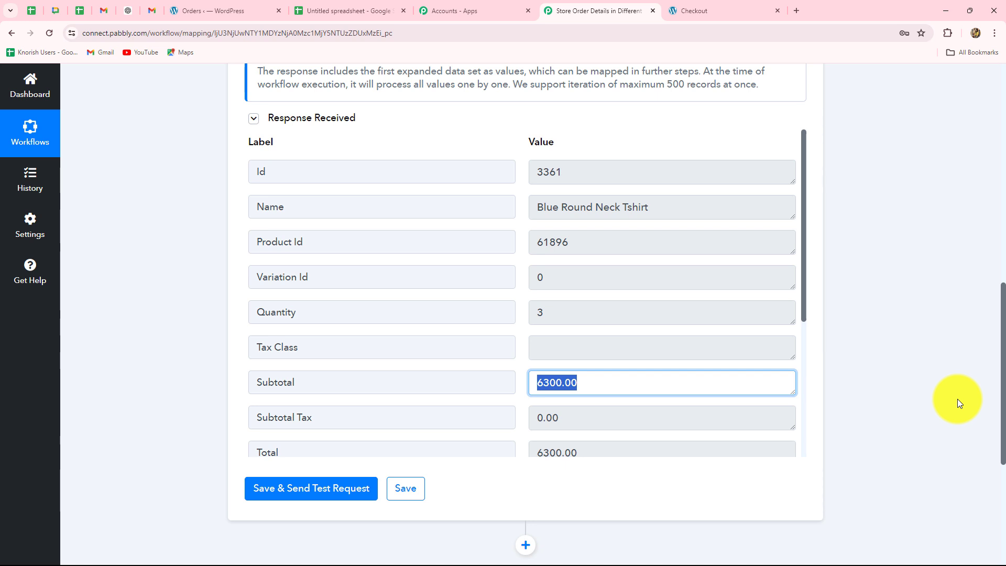
scroll(957, 399, down, 1)
scroll(958, 399, up, 1)
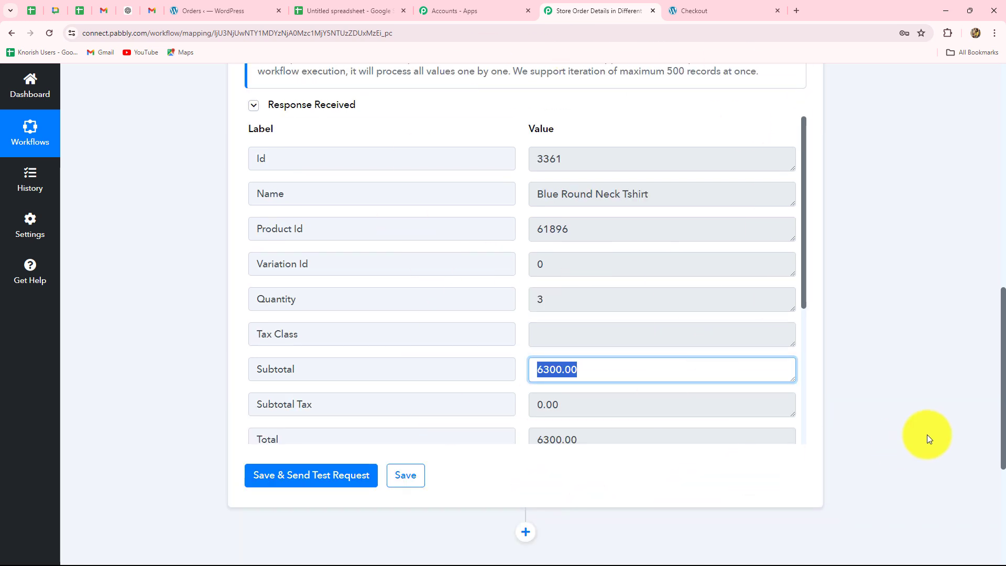
scroll(928, 434, down, 5)
Rename the Google Sheets spreadsheet to 'WooCommerce Order Details' by pasting the new title.
click(323, 10)
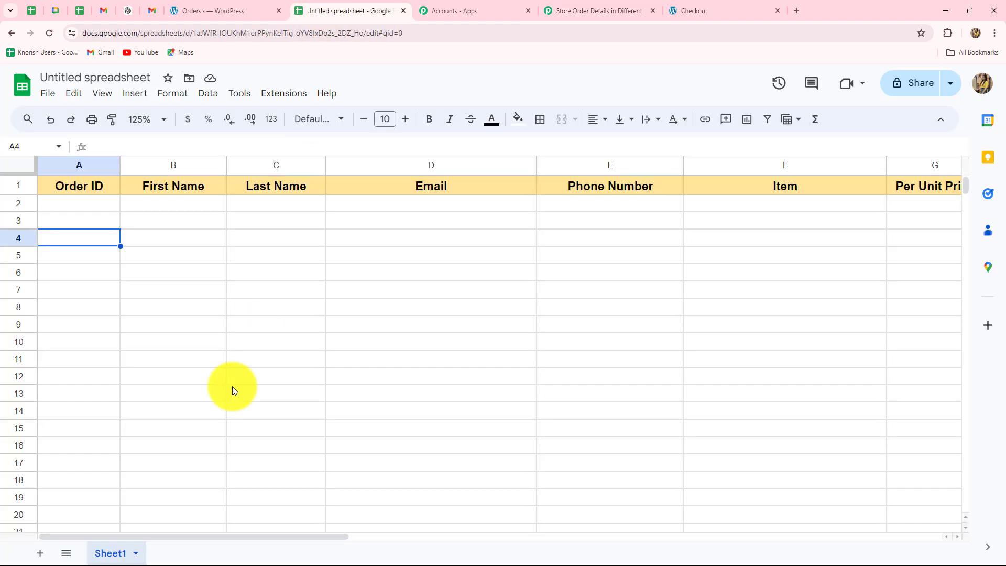
click(150, 76)
key(BackSpace)
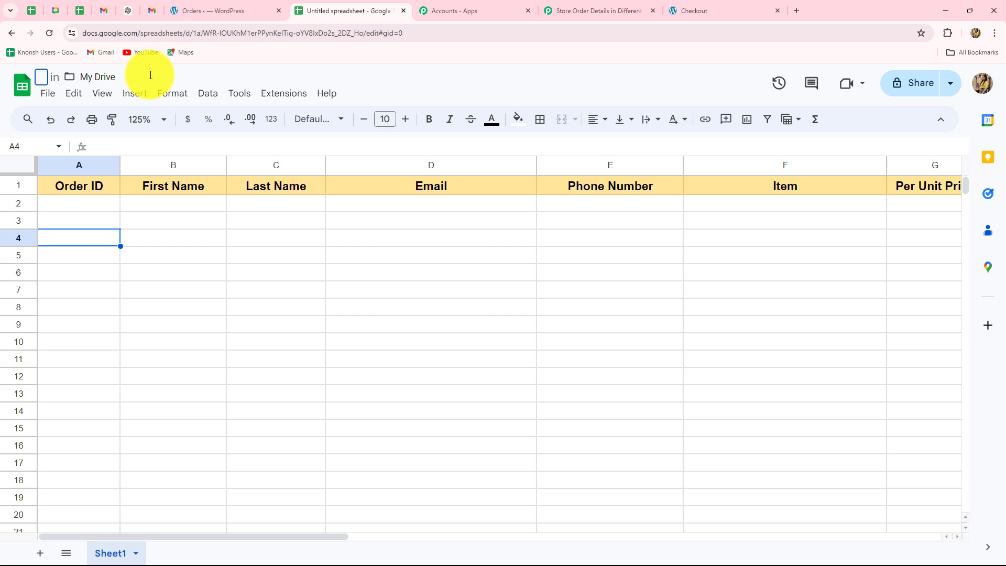
text(WooCommerce Order Details)
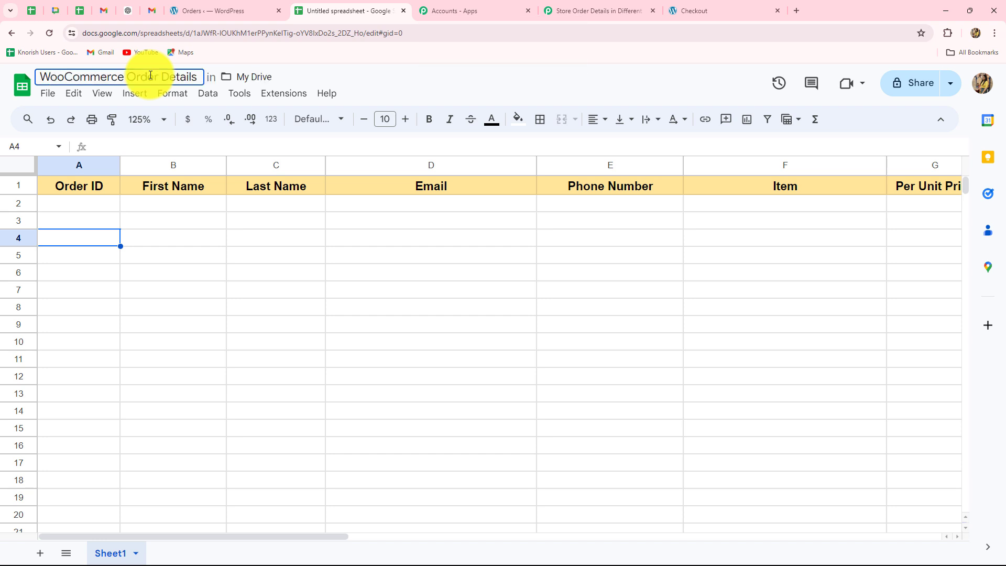
click(238, 281)
click(592, 11)
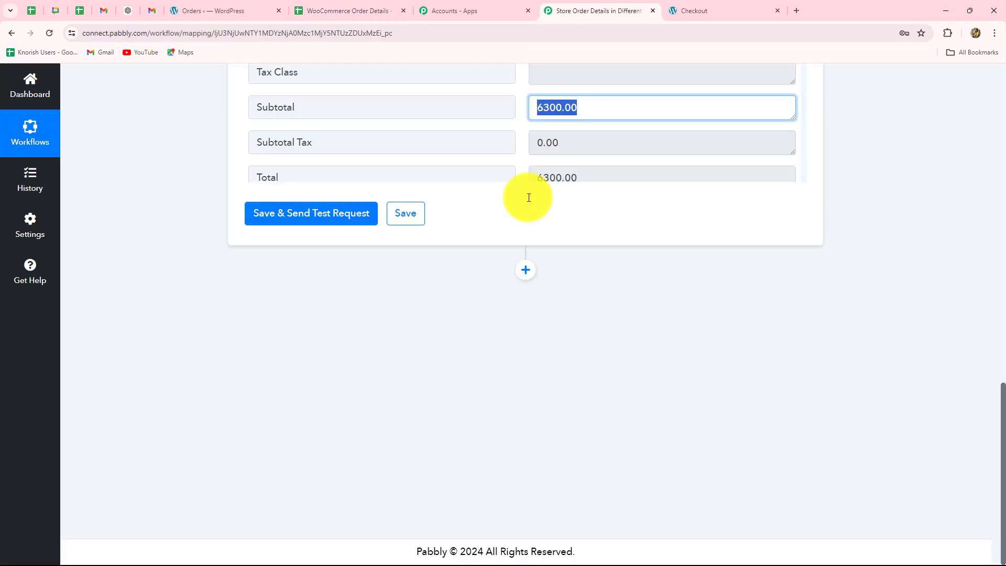
Add a Google Sheets step after the Iterator with Add New Row as its action event.
click(530, 271)
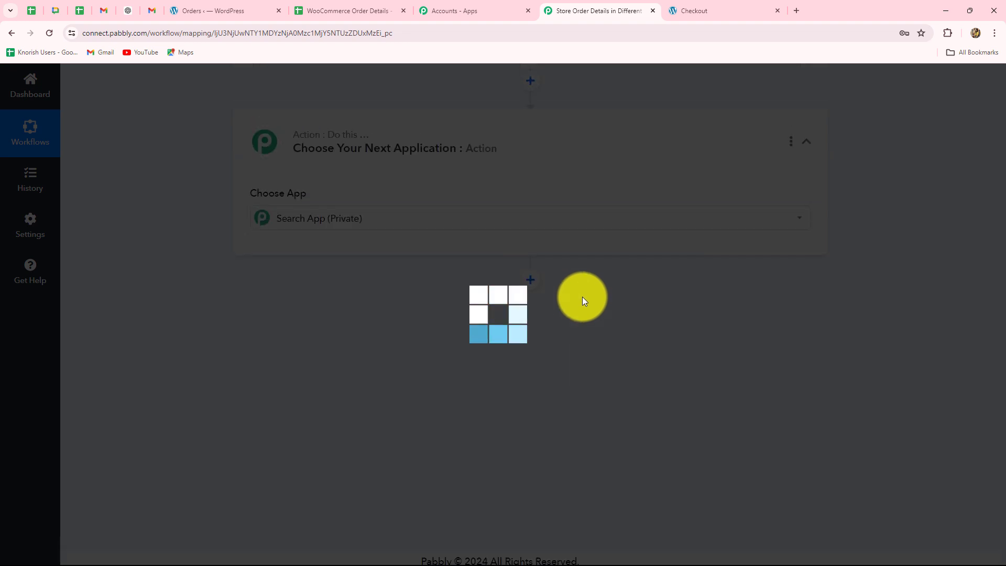
key(Caps_Lock)
text(Goog)
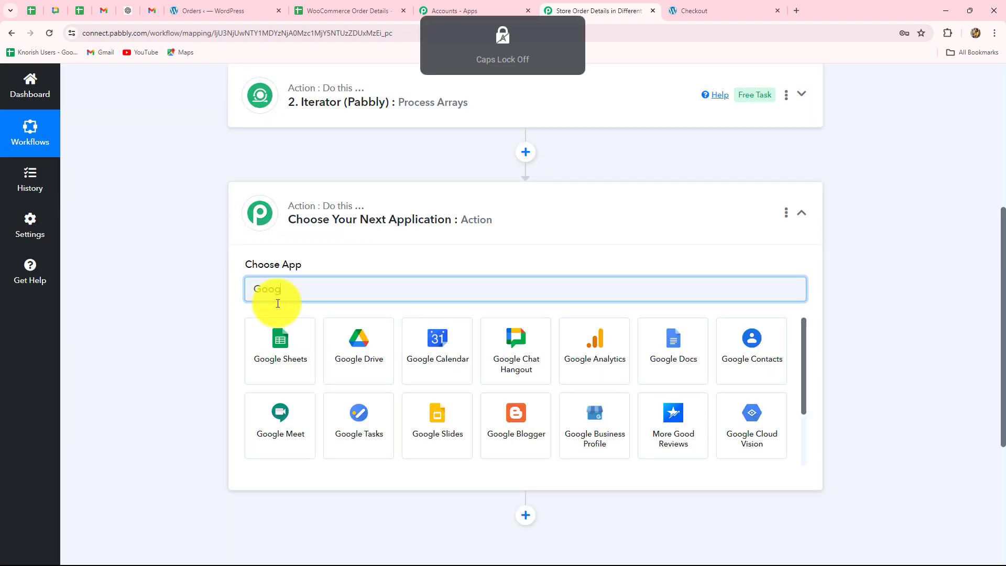
click(282, 352)
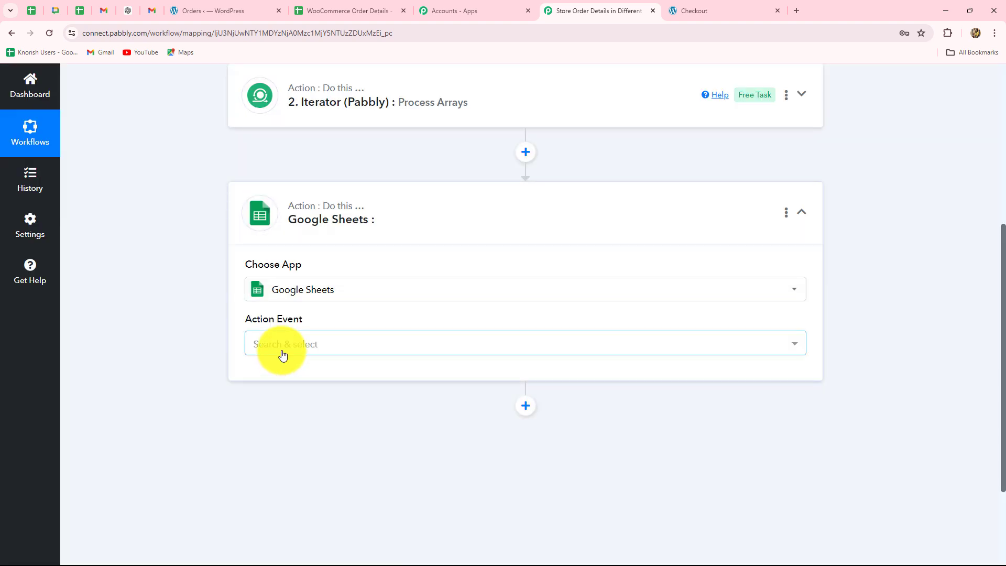
click(282, 347)
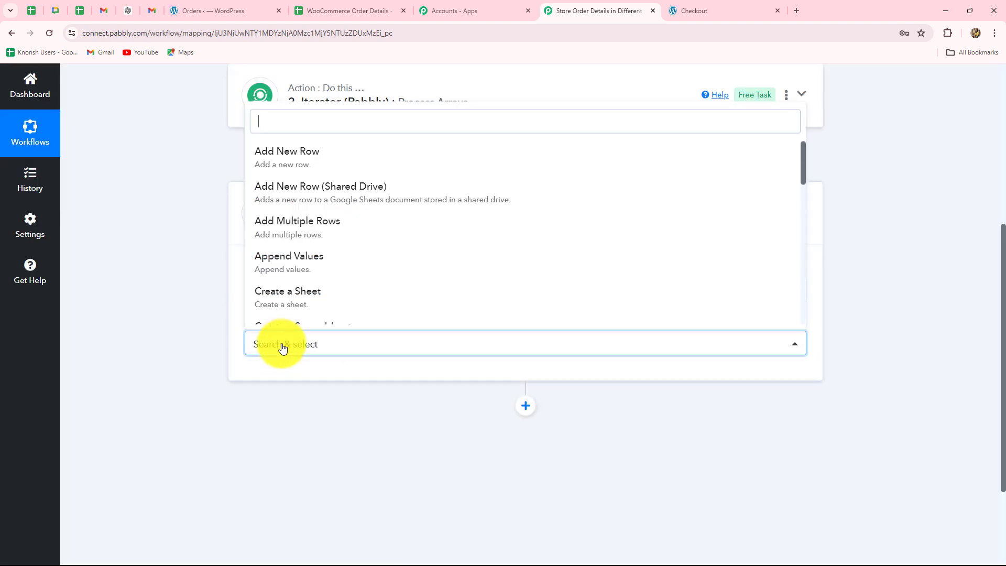
click(266, 150)
Connect the step using the existing Google Sheets #2 connection and save it.
click(265, 388)
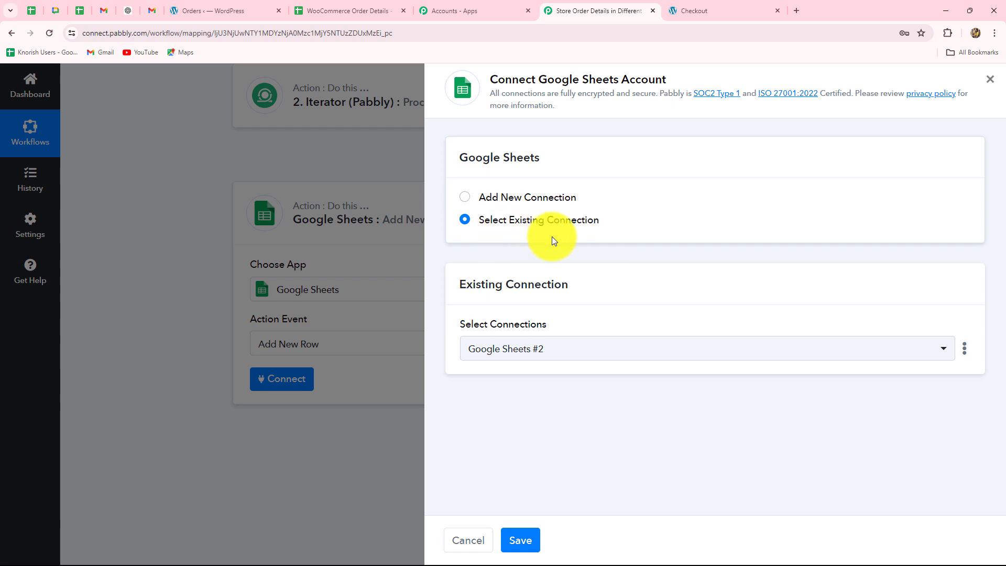
click(466, 202)
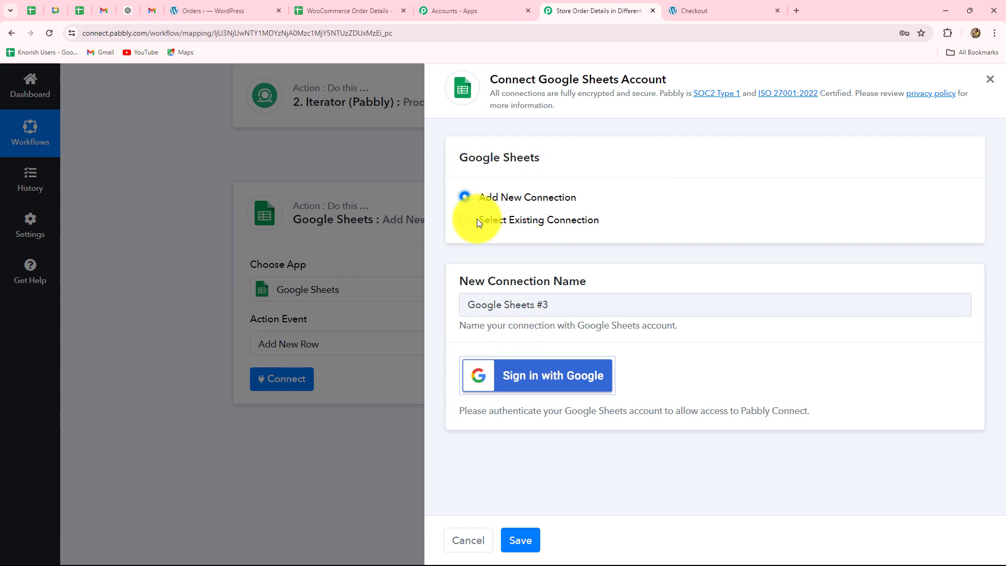
click(469, 229)
click(518, 540)
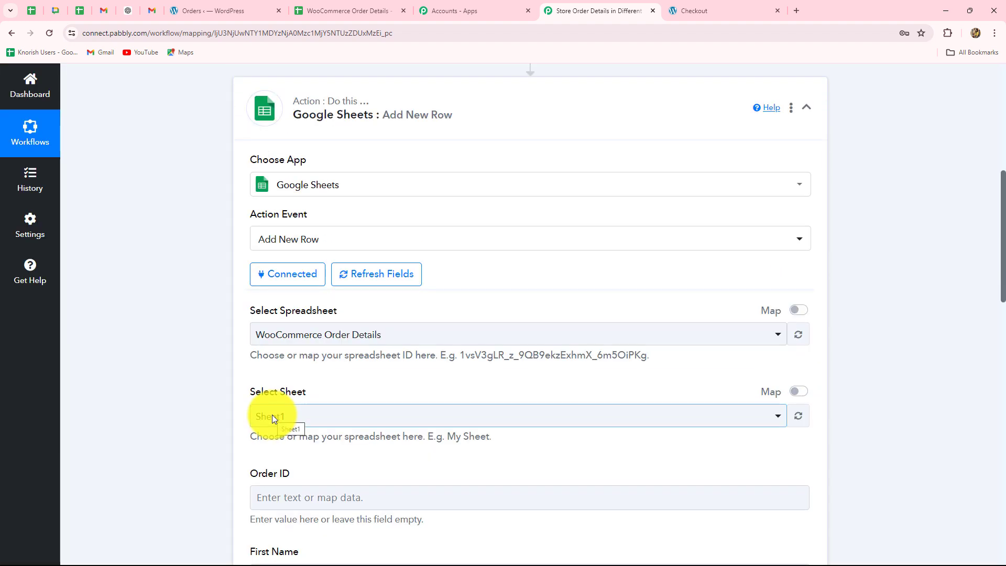
Compare the Sheet1 column fields, Order ID through Item, against the spreadsheet's headers.
scroll(272, 414, down, 3)
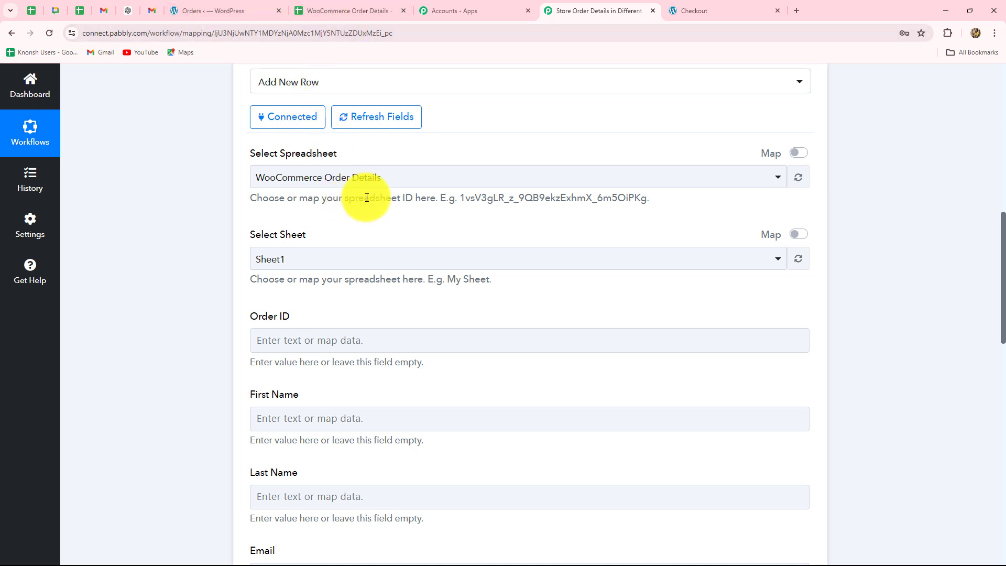
scroll(256, 266, down, 1)
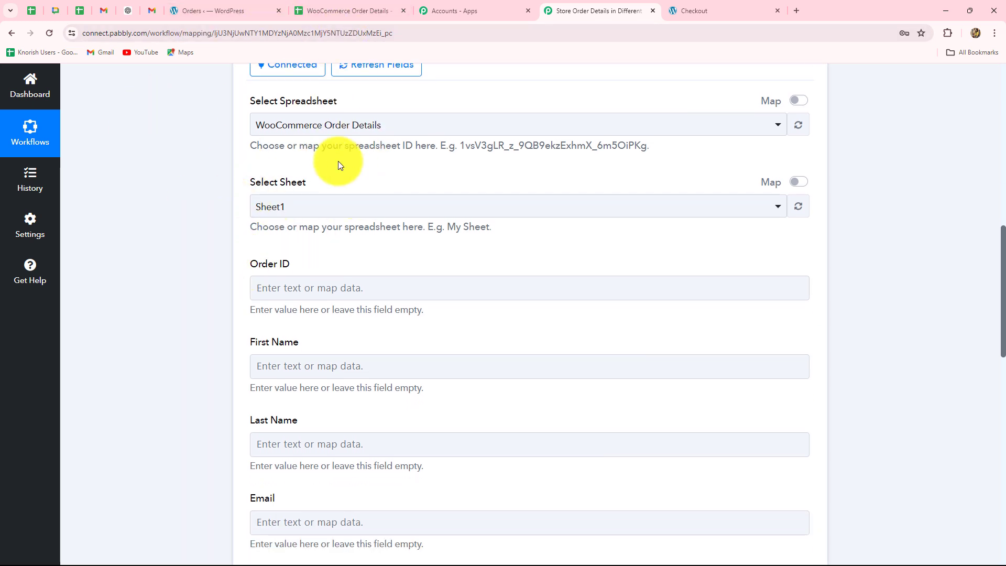
click(341, 11)
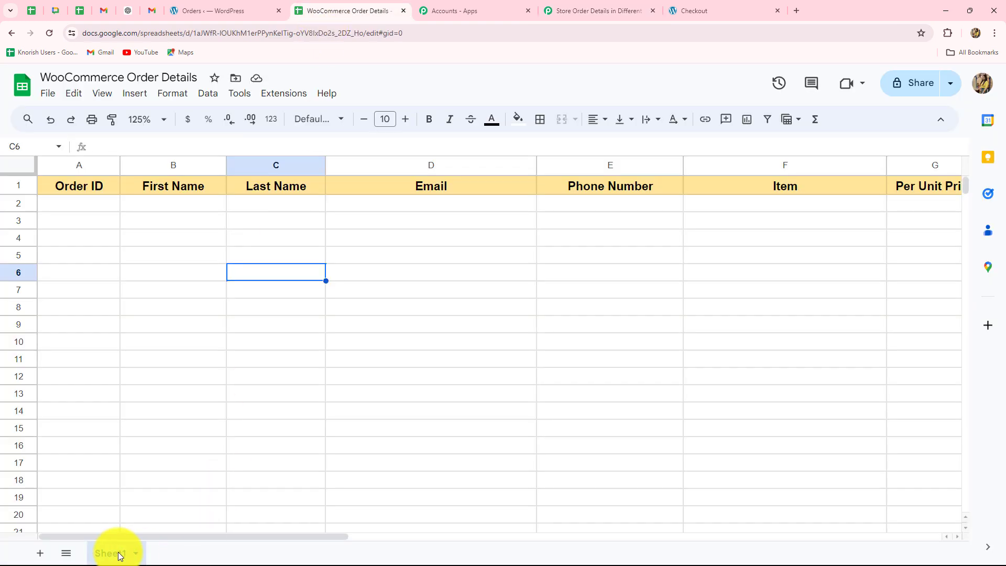
click(612, 15)
scroll(545, 247, down, 4)
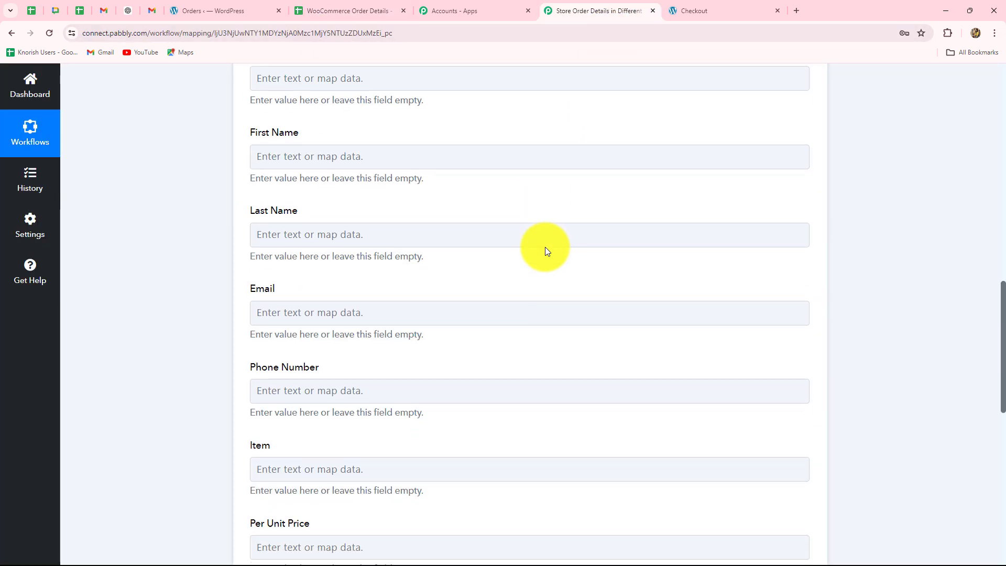
scroll(545, 247, up, 1)
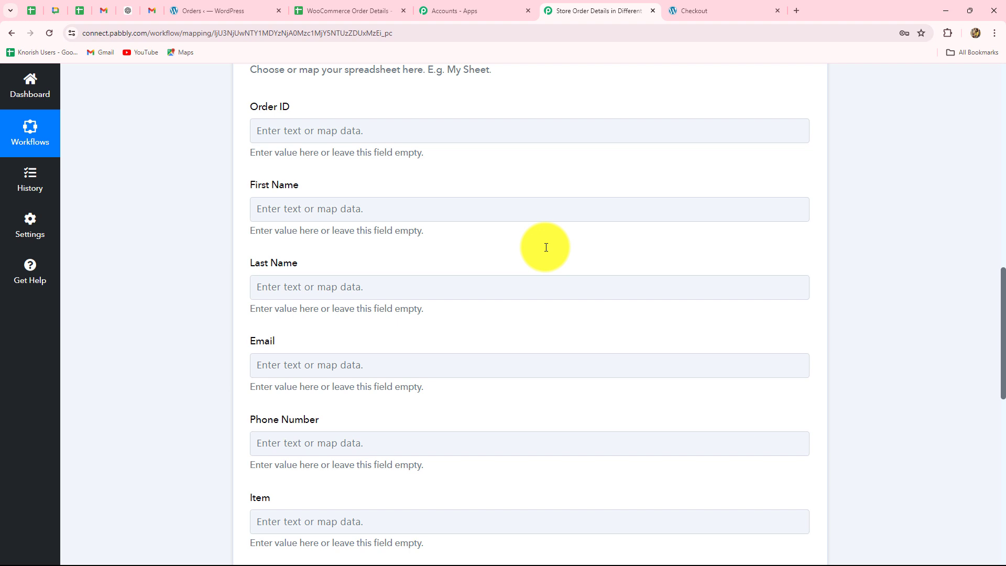
click(324, 9)
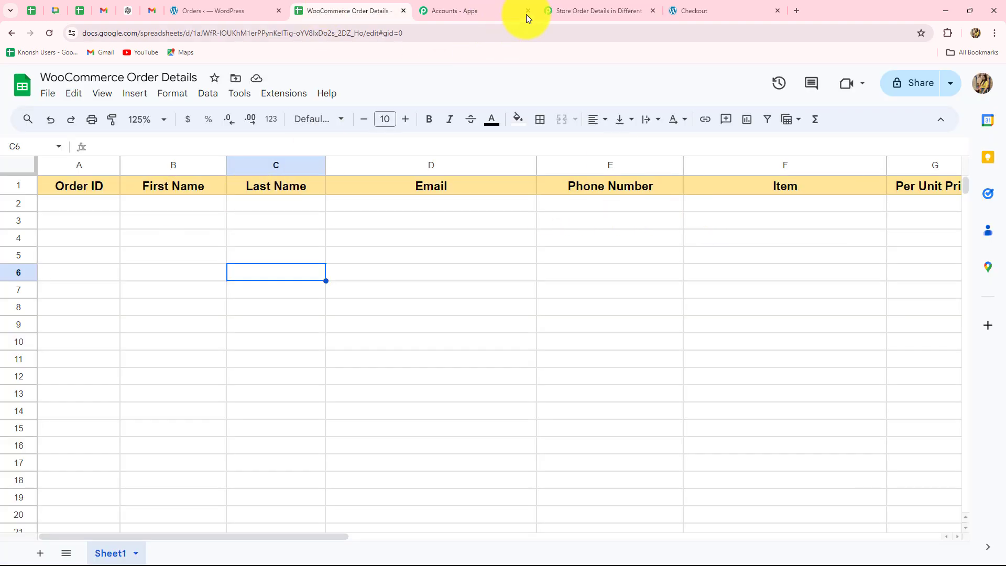
click(548, 12)
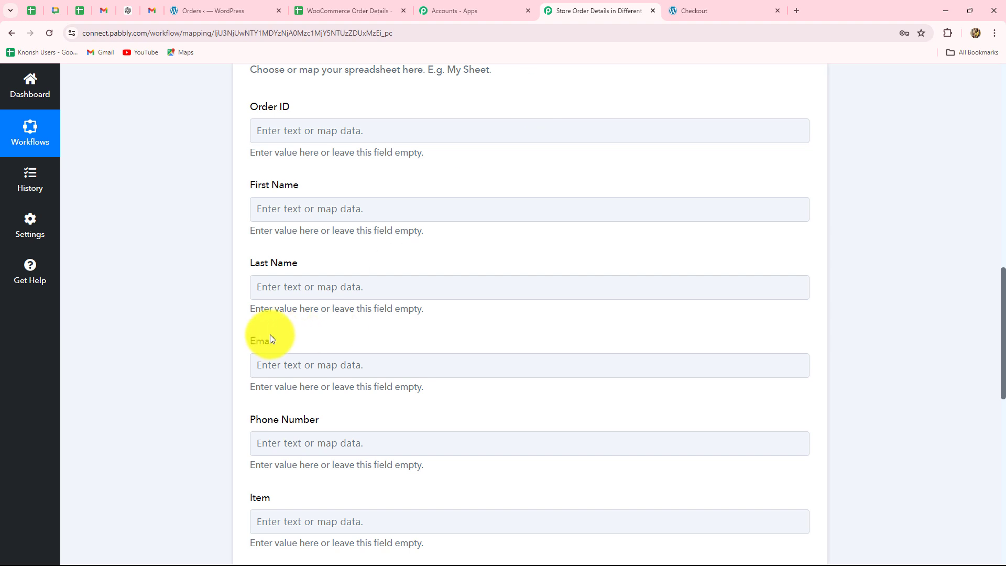
scroll(270, 335, up, 3)
scroll(269, 334, down, 2)
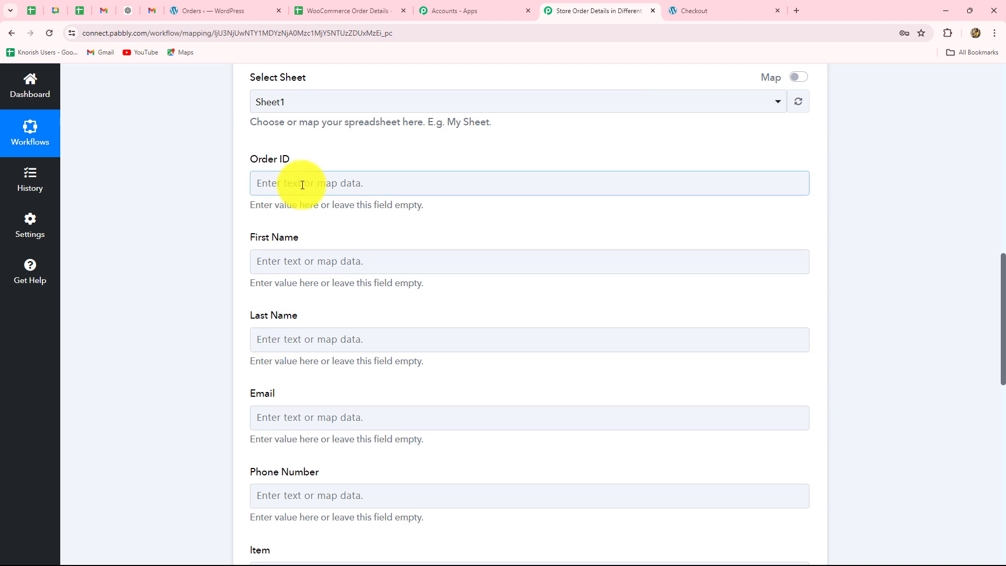
Map the Iterator Id into the Order ID field.
click(388, 183)
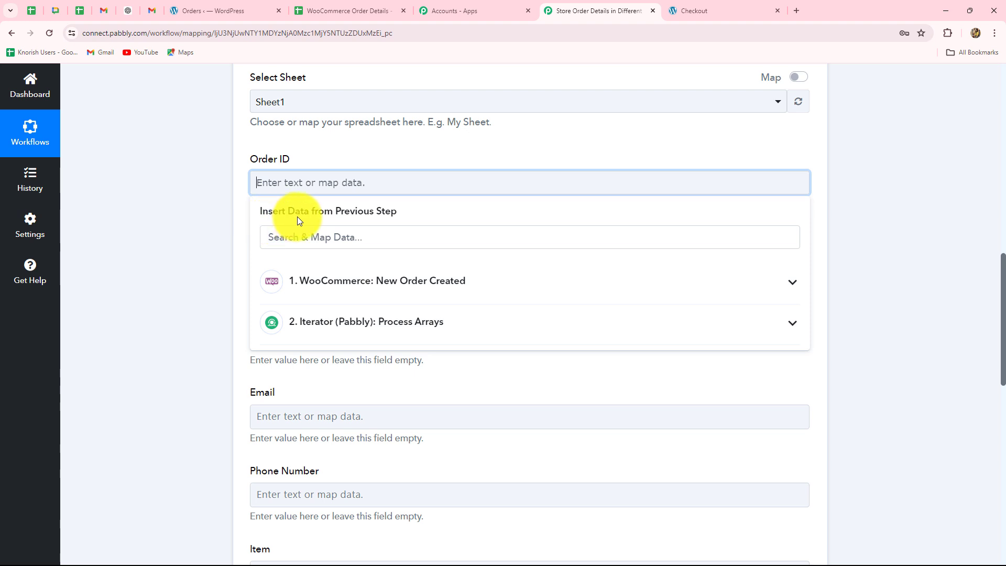
click(298, 326)
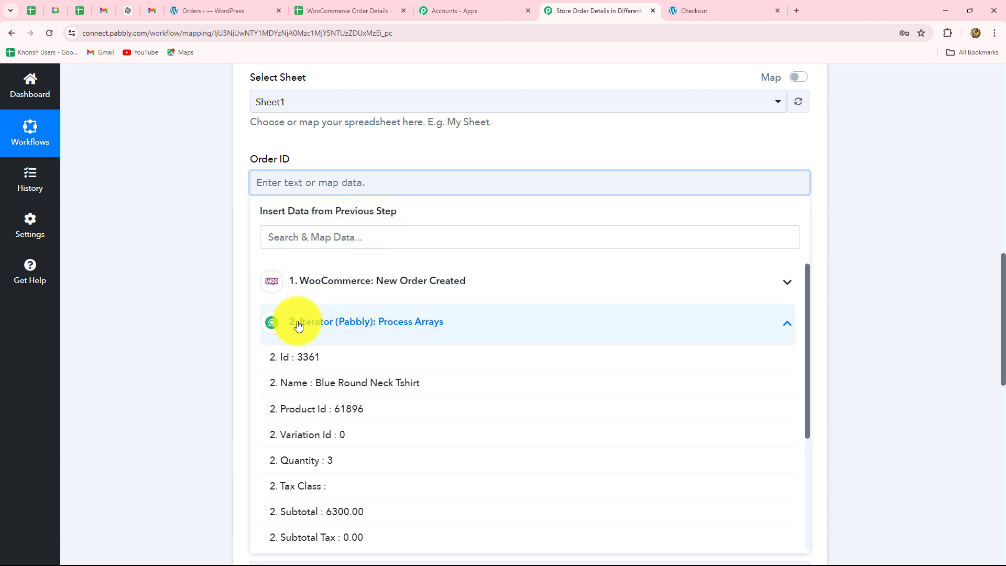
click(321, 357)
click(203, 316)
scroll(204, 315, down, 3)
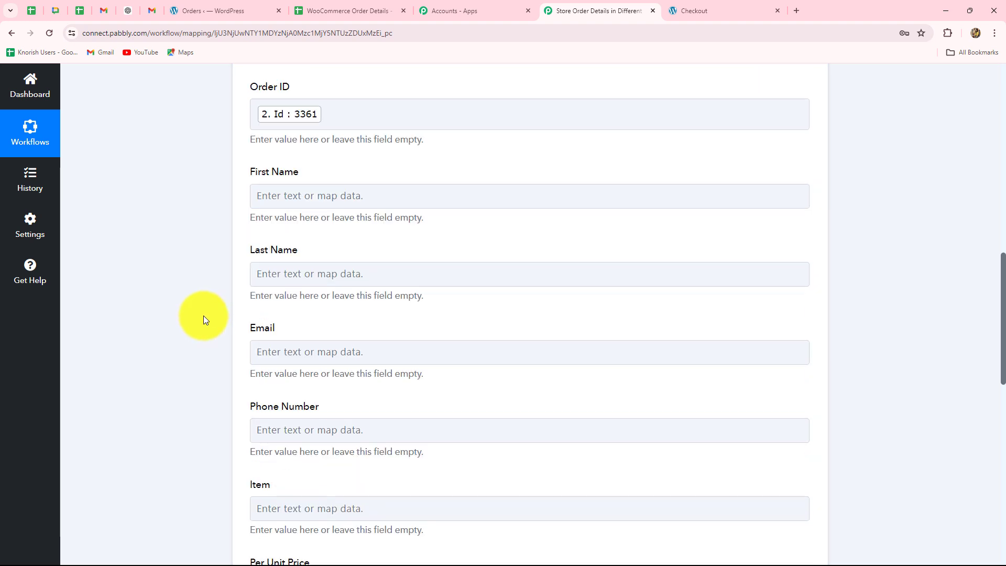
scroll(203, 315, up, 2)
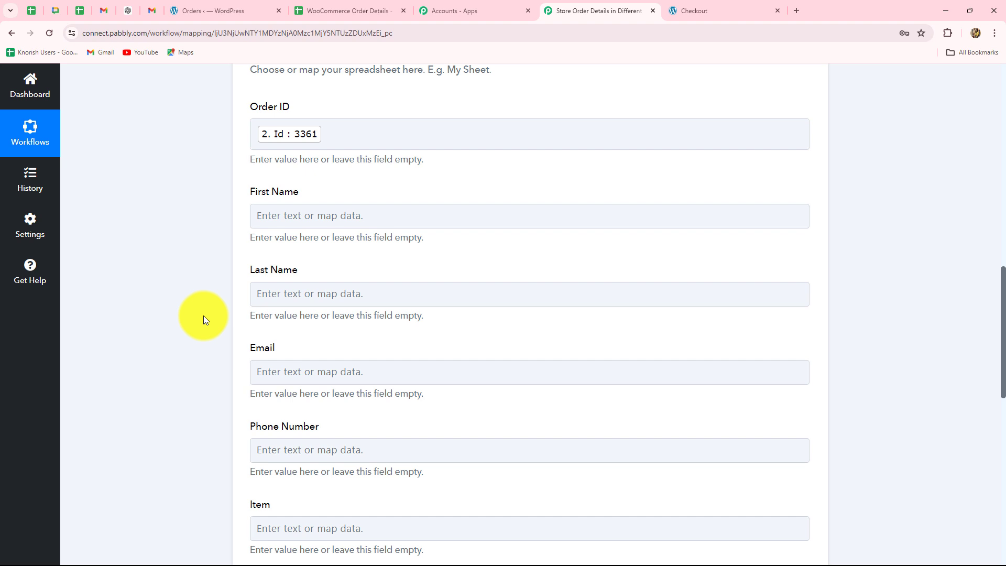
scroll(203, 316, down, 3)
scroll(326, 128, up, 2)
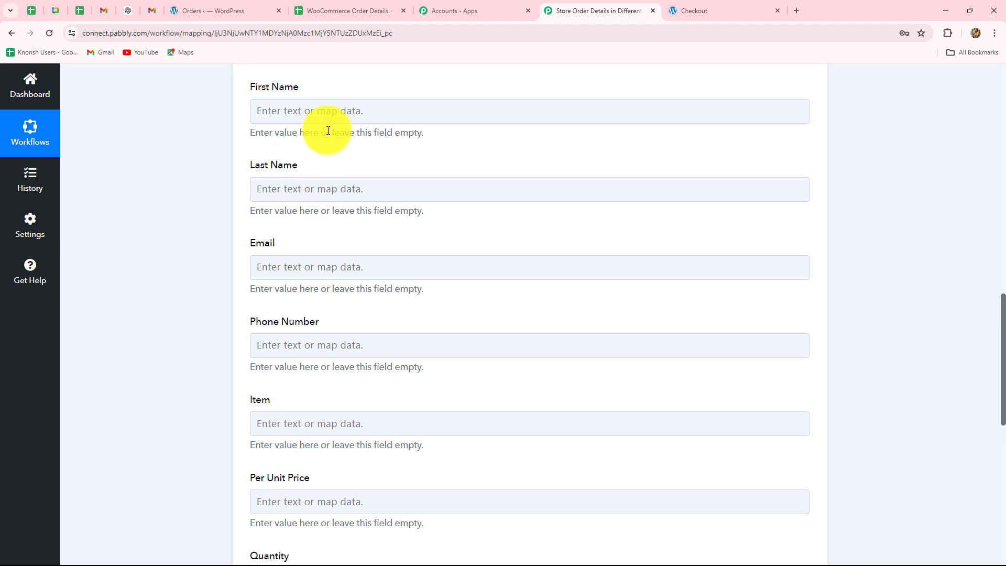
Map WooCommerce Shipping First Name and Shipping Last Name into First Name and Last Name.
click(326, 115)
click(333, 222)
click(321, 167)
text(name)
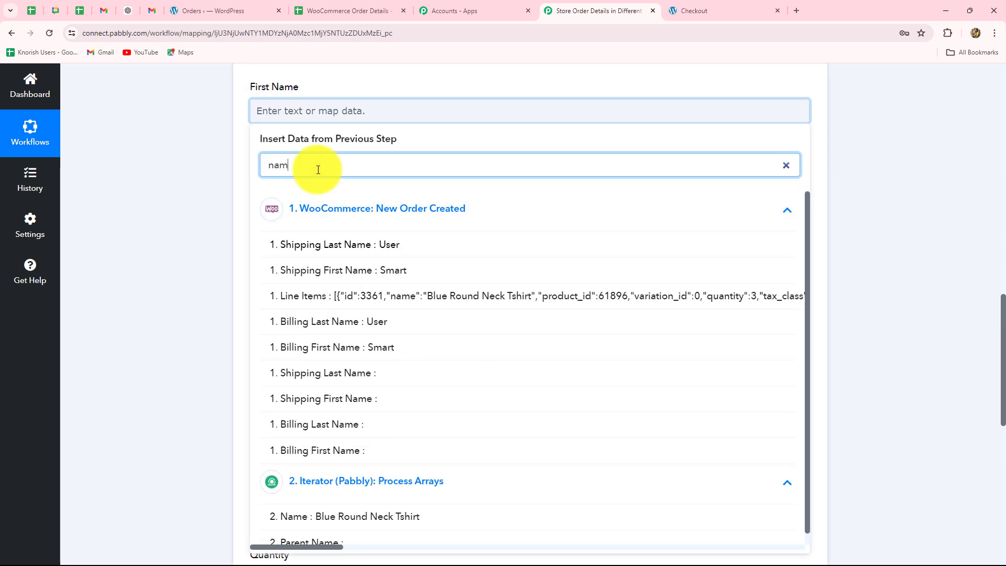
click(402, 268)
click(267, 205)
click(315, 306)
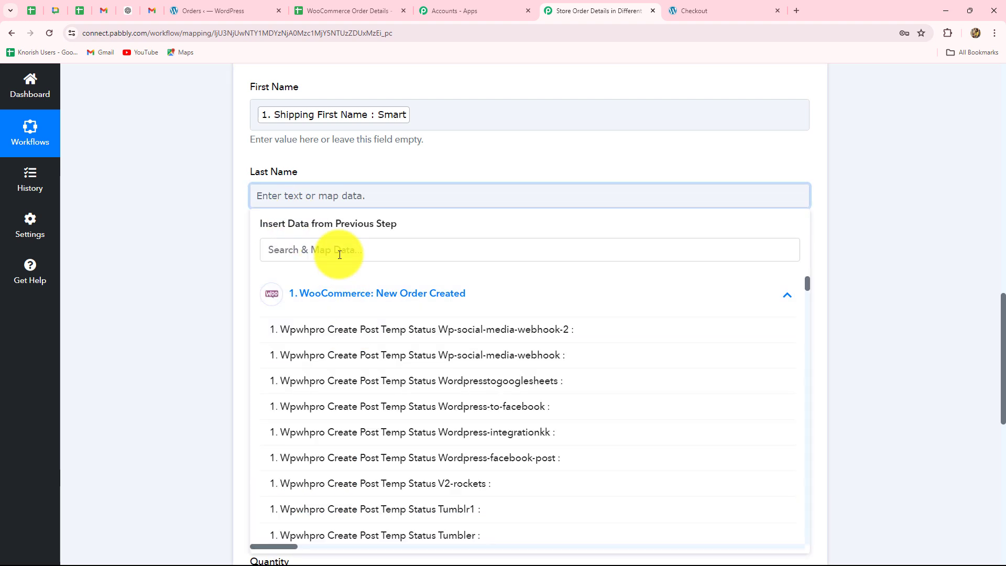
text(last)
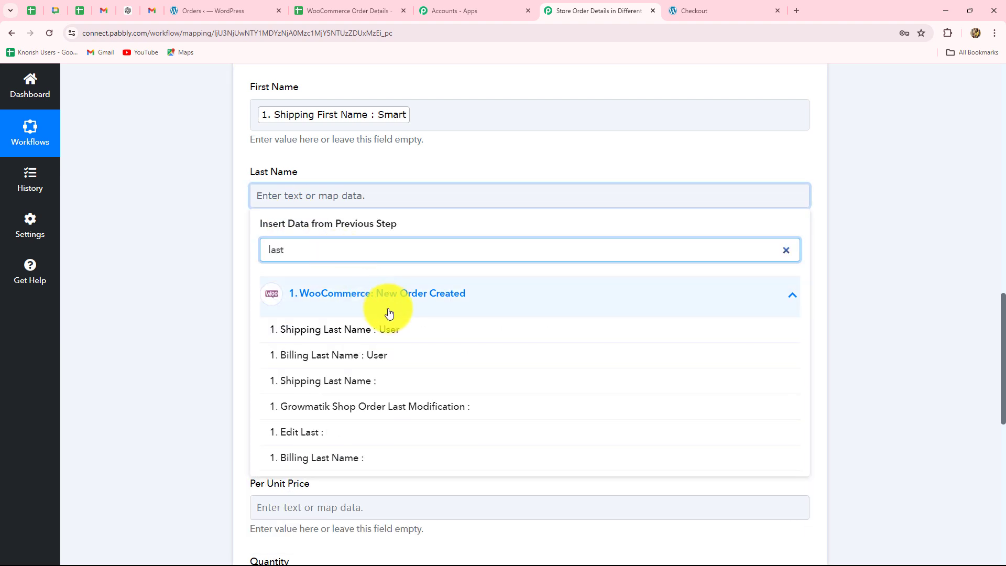
click(397, 330)
Map Billing Email into Email and Billing Phone into Phone Number.
click(315, 282)
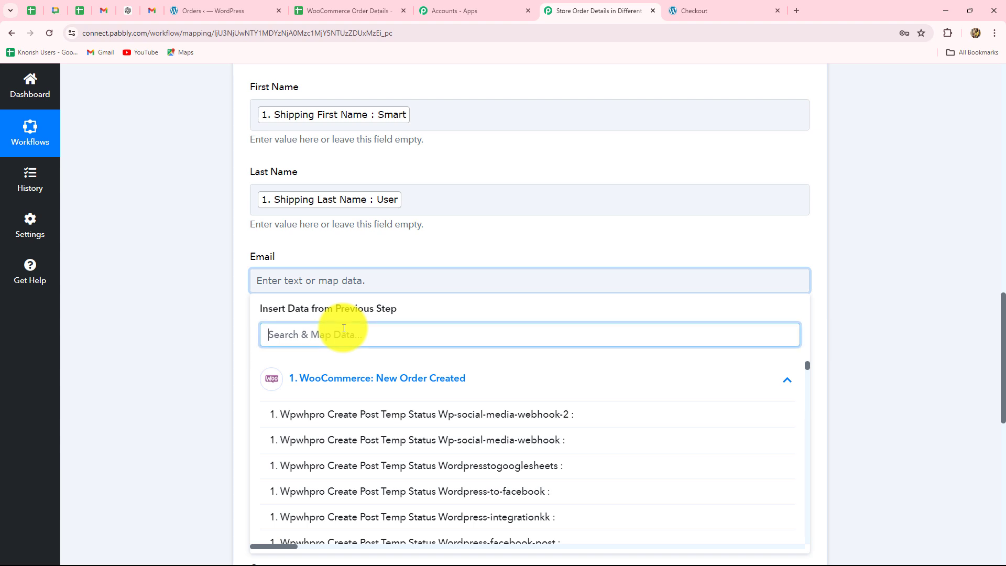
text(m)
key(BackSpace)
text(email)
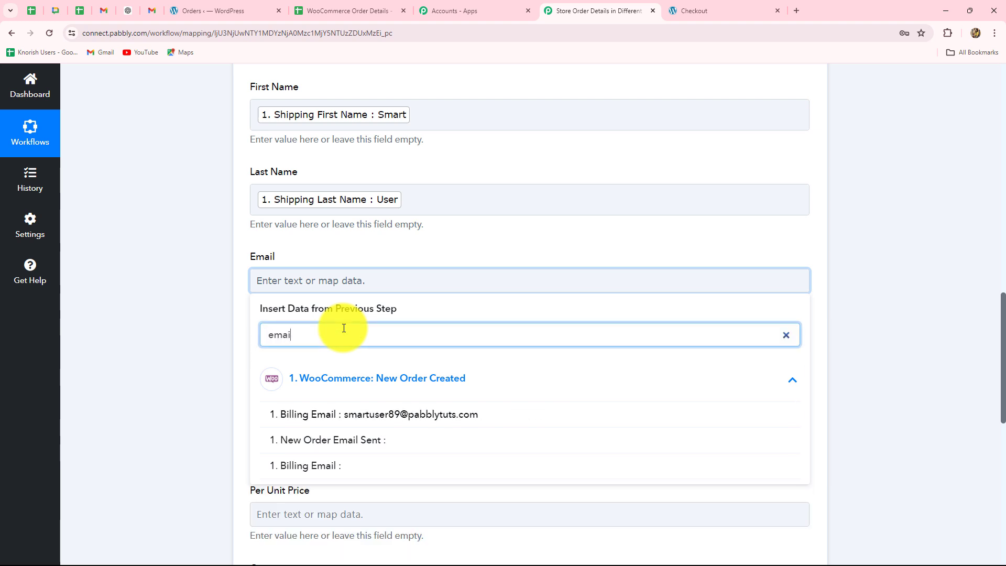
click(359, 420)
scroll(149, 372, down, 3)
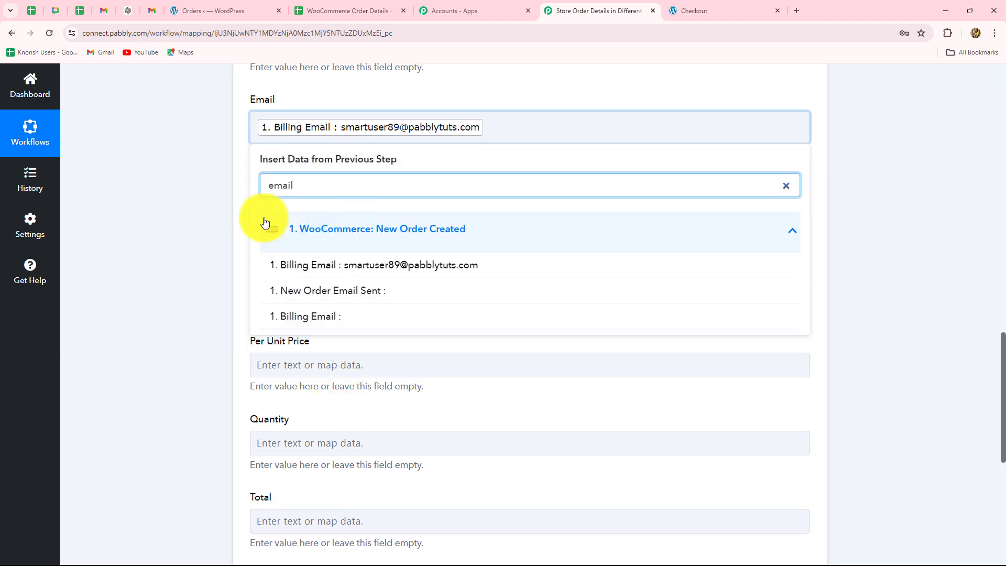
click(185, 250)
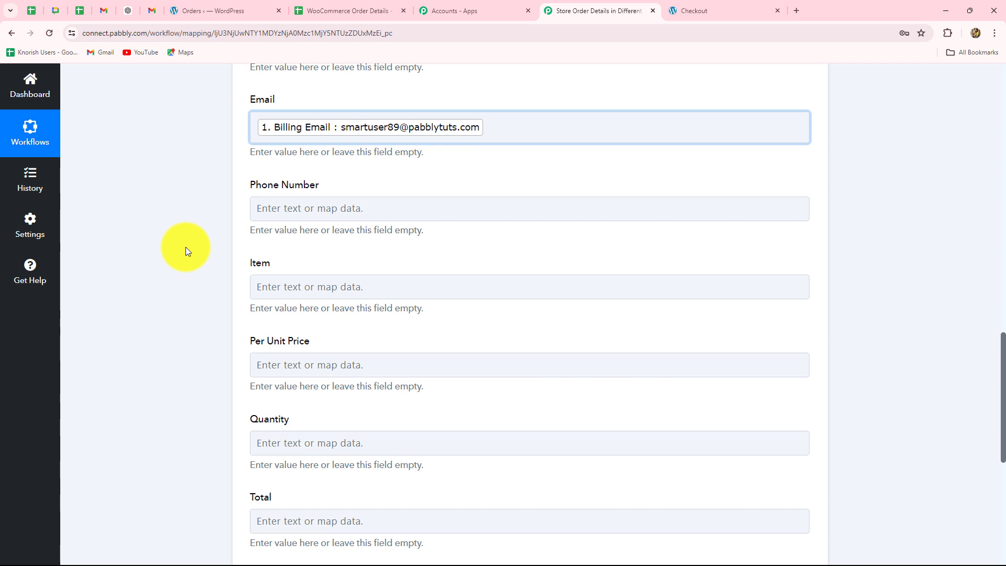
click(326, 208)
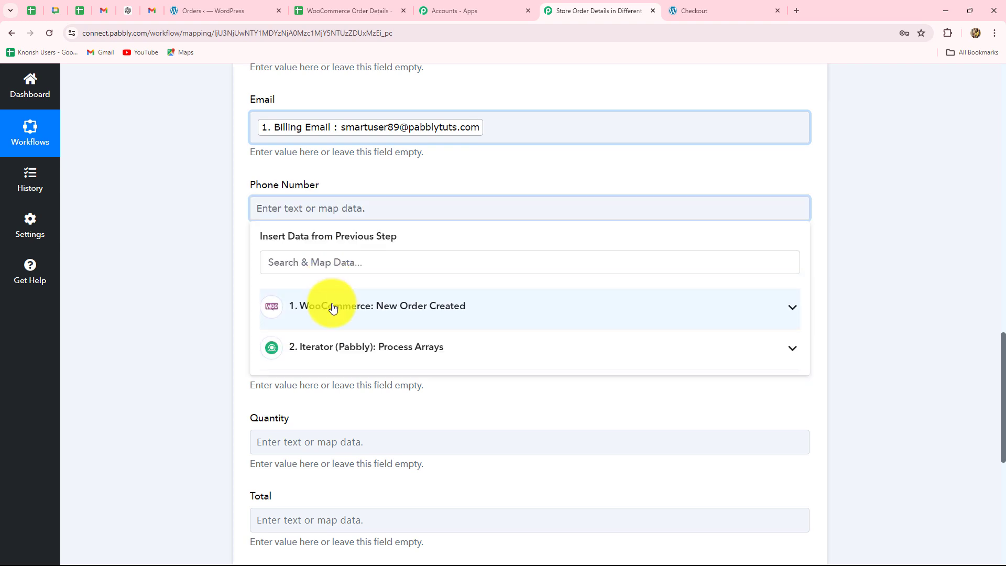
click(333, 308)
click(334, 261)
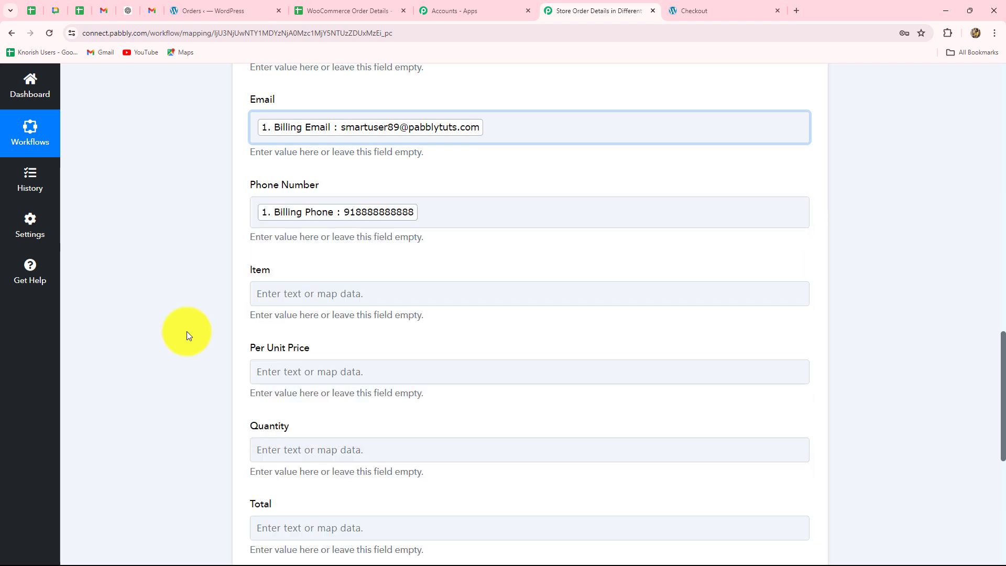
scroll(220, 278, down, 2)
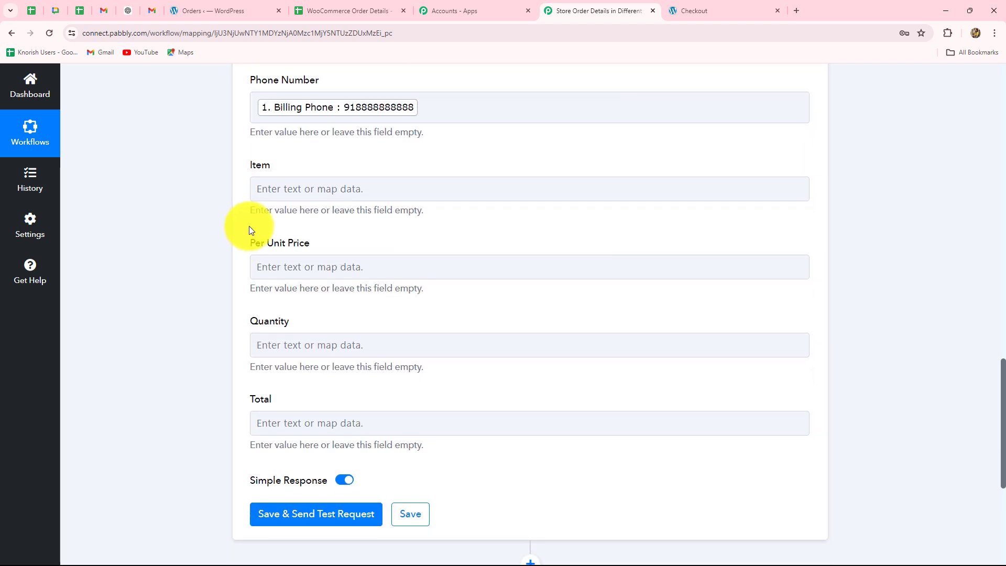
Map the Iterator Name into Item and Iterator Price into Per Unit Price.
click(260, 190)
click(310, 344)
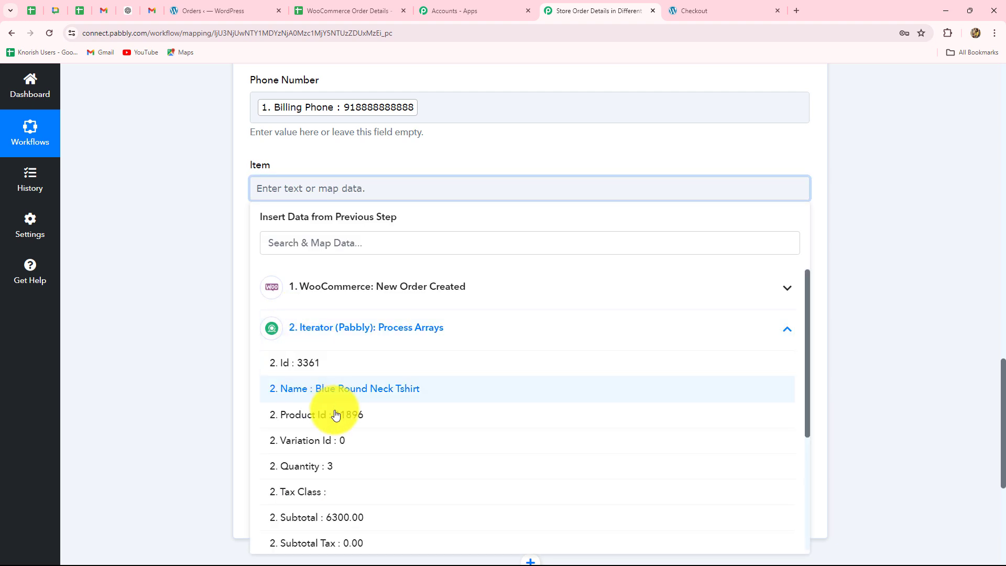
click(359, 393)
click(191, 350)
scroll(236, 262, down, 2)
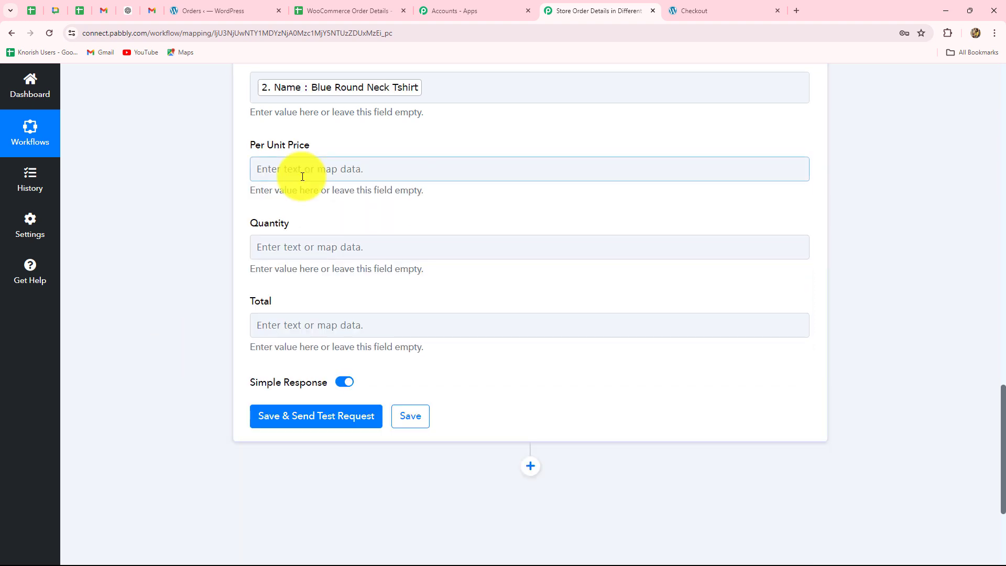
click(299, 169)
click(340, 308)
scroll(393, 395, down, 2)
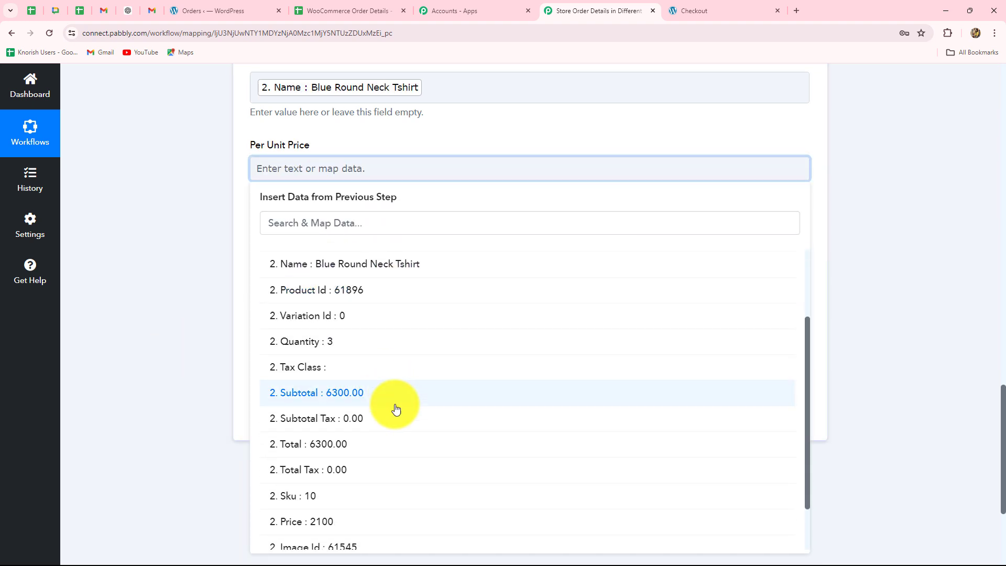
click(360, 524)
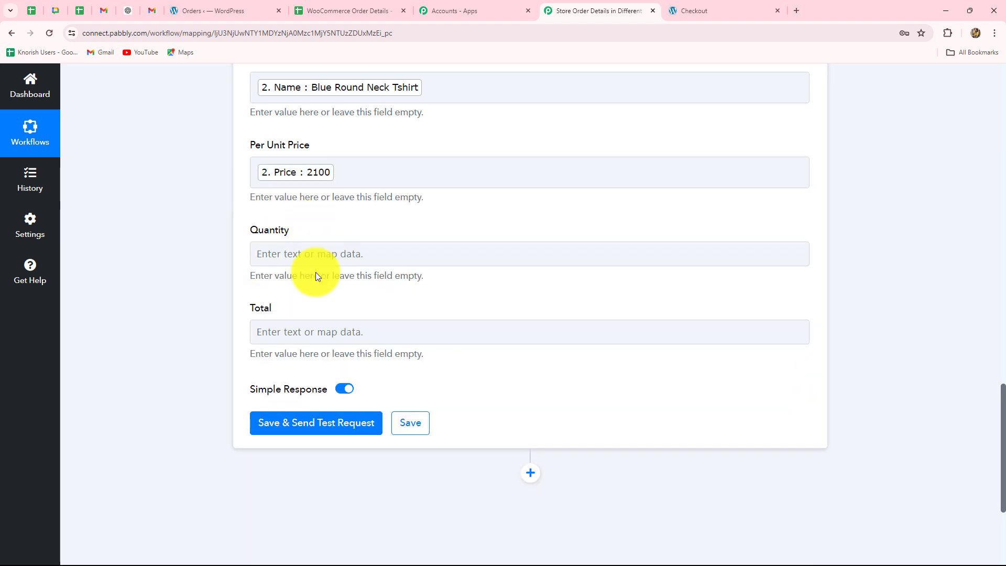
Map the Iterator Quantity into Quantity and Iterator Subtotal into Total.
scroll(316, 274, down, 2)
click(348, 151)
click(373, 290)
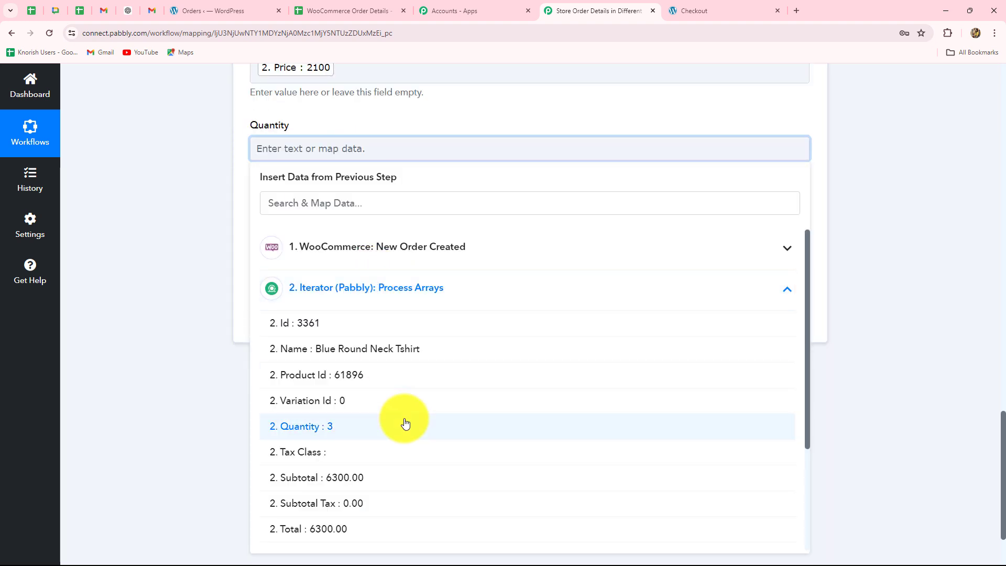
click(378, 431)
click(334, 230)
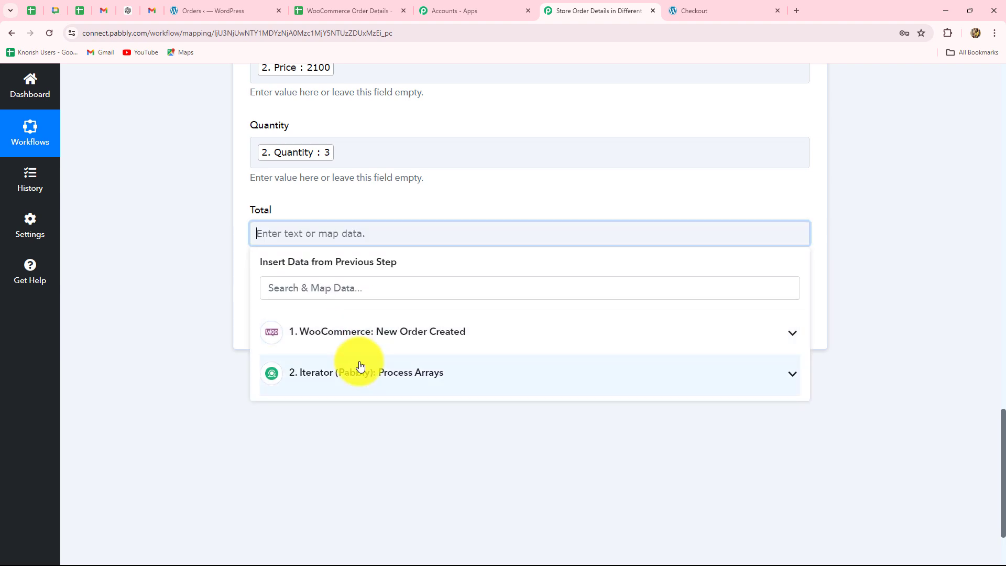
click(360, 370)
scroll(386, 426, down, 2)
scroll(389, 427, down, 2)
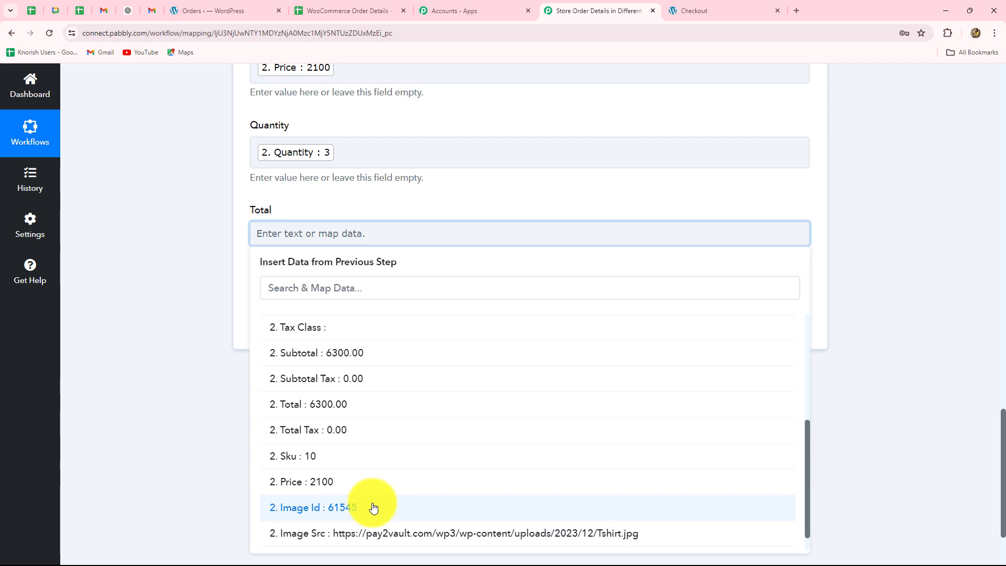
click(339, 354)
scroll(268, 379, up, 5)
scroll(268, 379, down, 5)
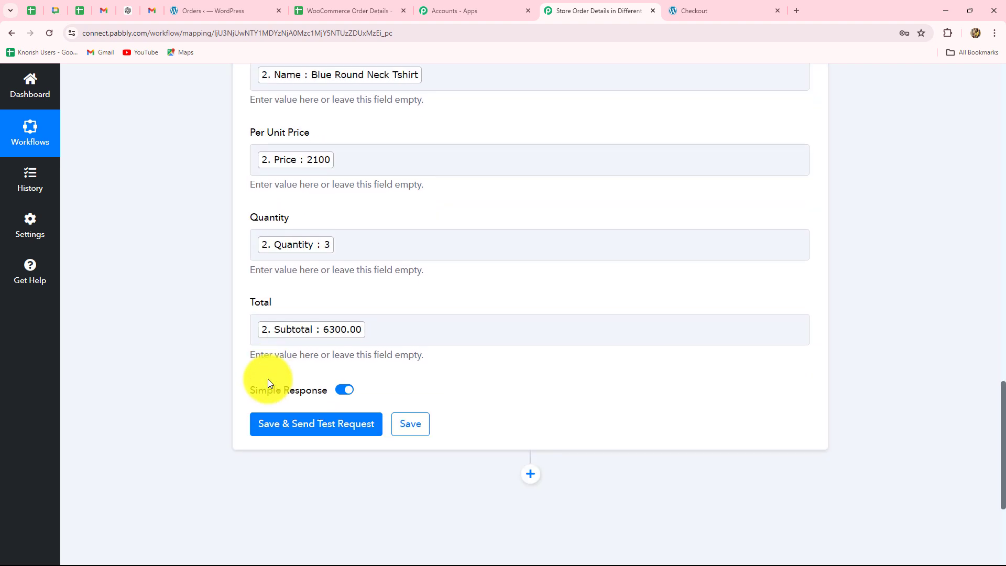
scroll(268, 379, down, 4)
Send a test row and check row 2: Blue Round Neck Tshirt, price 2100, quantity 3.
click(305, 228)
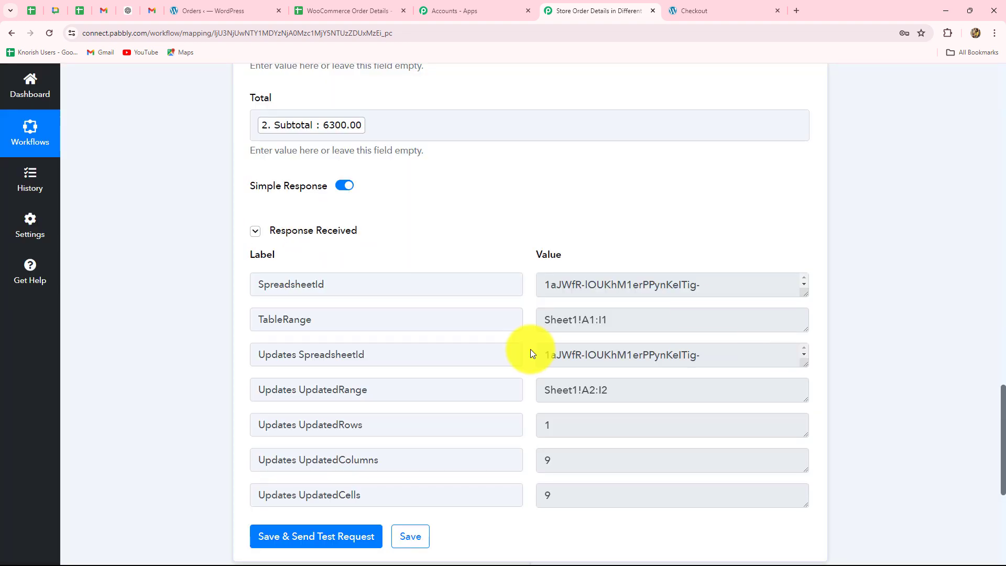
click(344, 10)
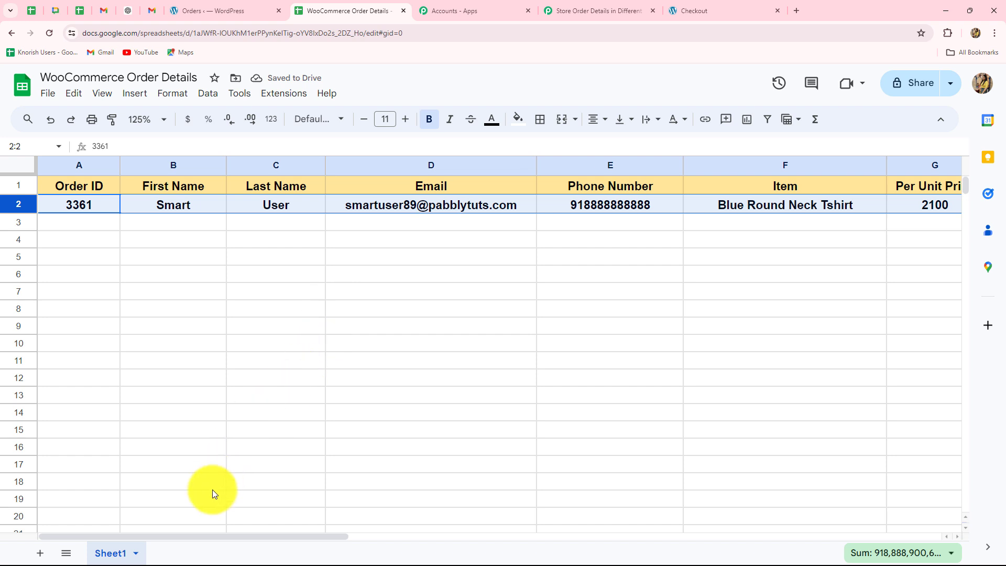
mouse_move(200, 533)
mouse_down()
mouse_move(419, 551)
mouse_move(333, 555)
mouse_move(220, 534)
mouse_up()
Collapse the Google Sheets action step in the workflow and go back to the order spreadsheet.
click(572, 11)
scroll(863, 240, up, 8)
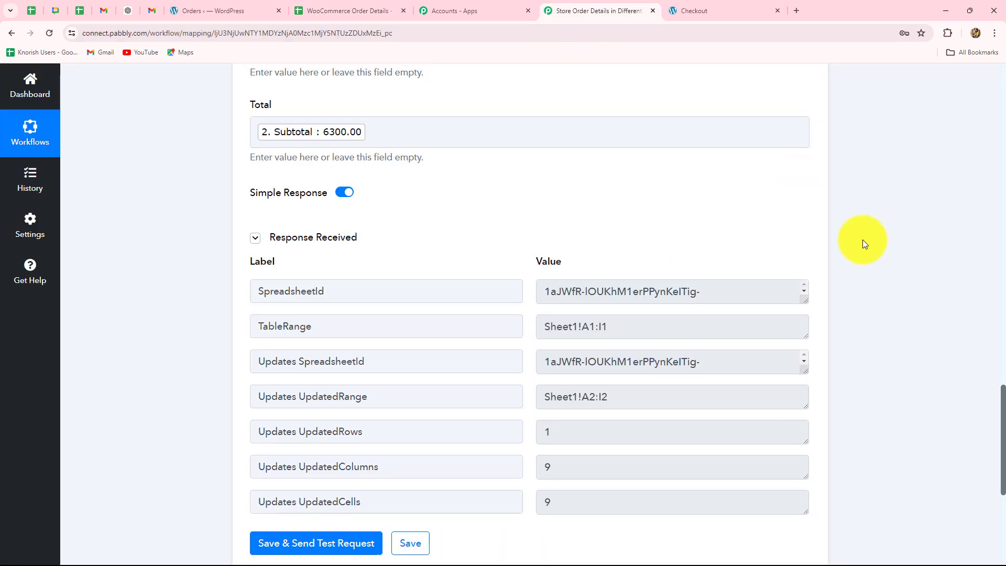
scroll(862, 240, up, 10)
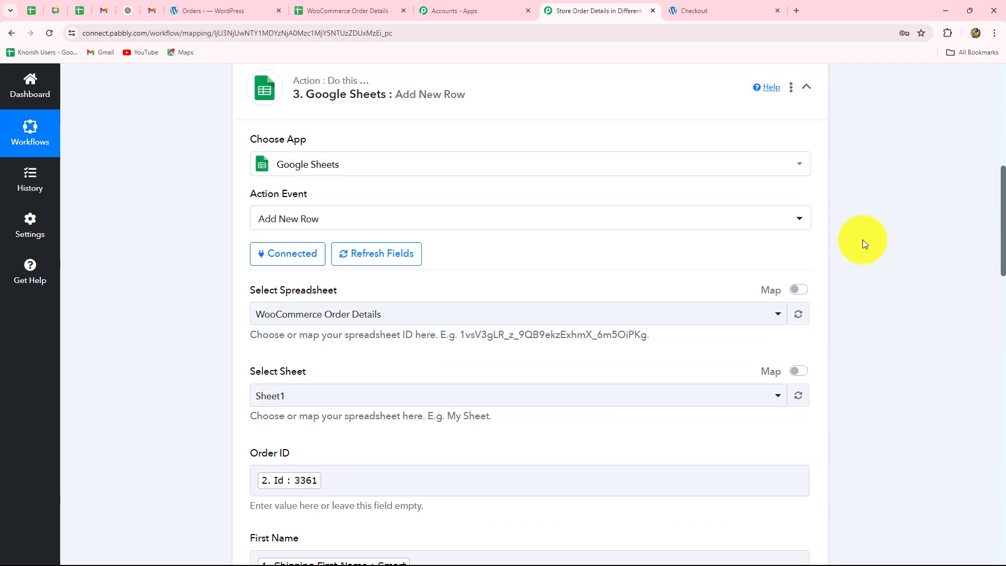
click(807, 303)
click(383, 8)
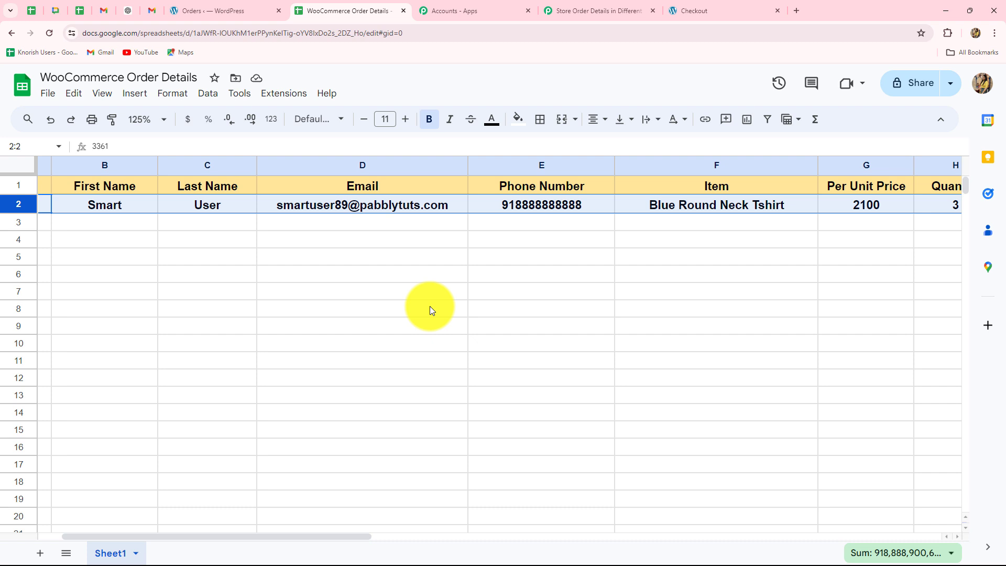
Return from the store's checkout page to the Shop page.
click(723, 5)
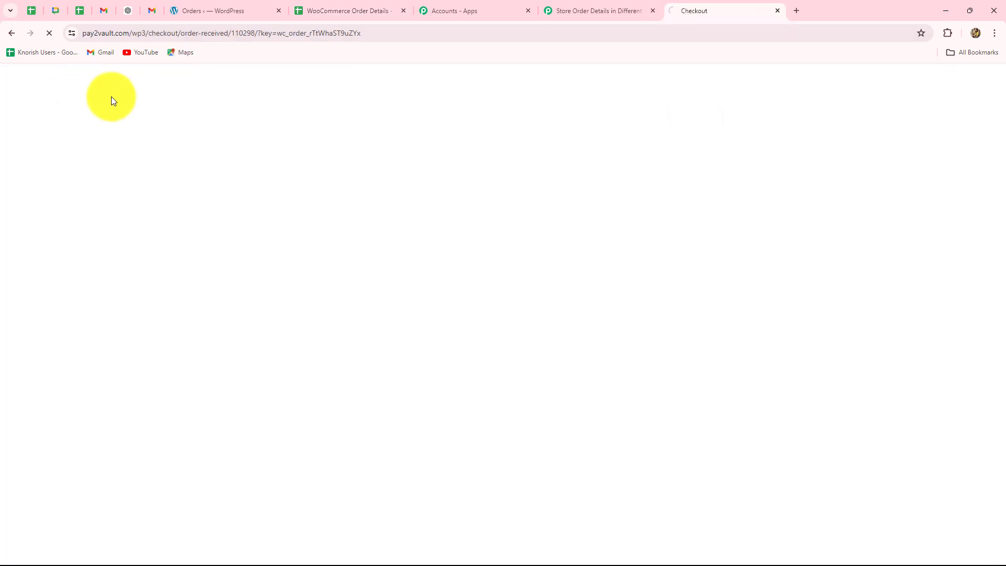
click(192, 282)
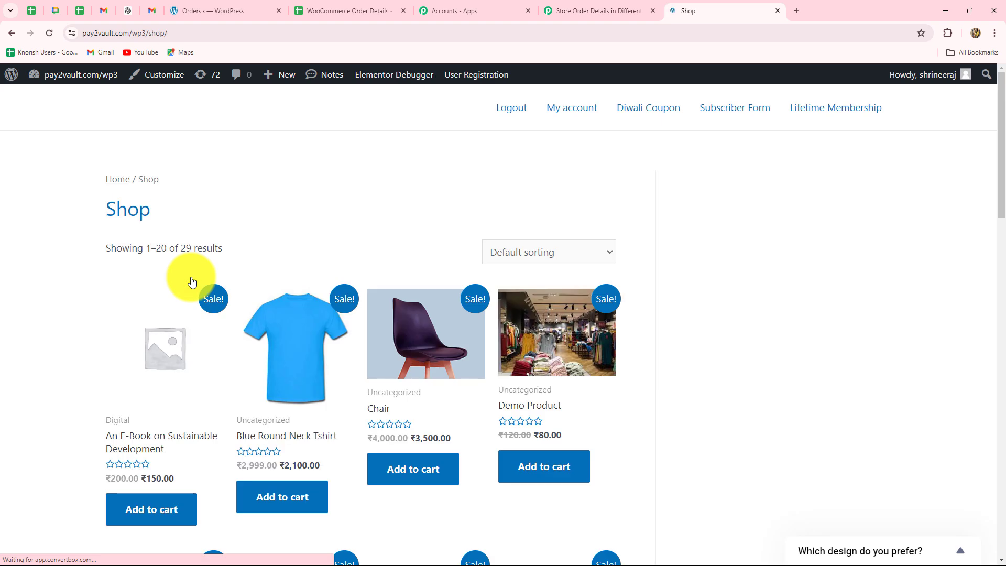
scroll(191, 279, down, 3)
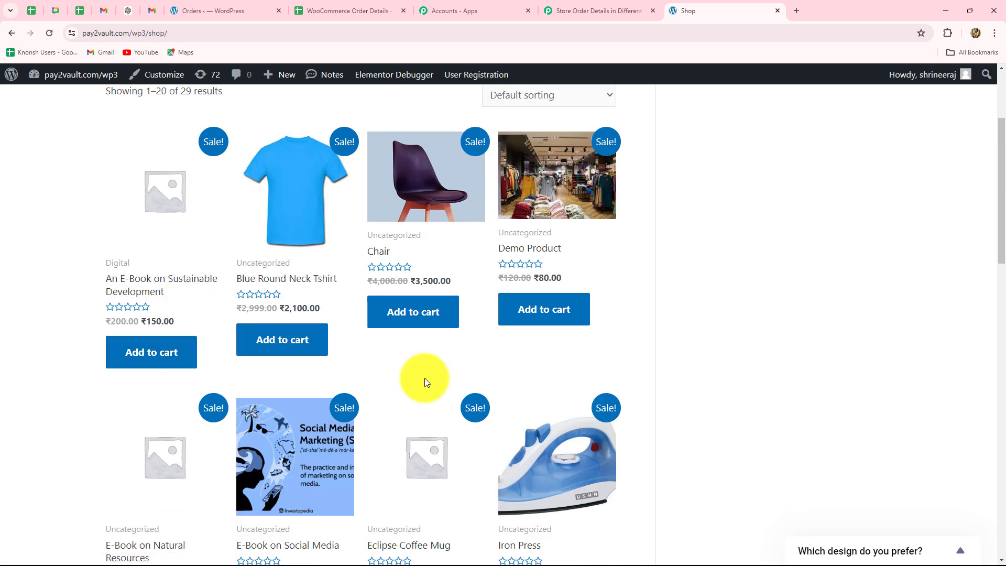
scroll(376, 429, down, 3)
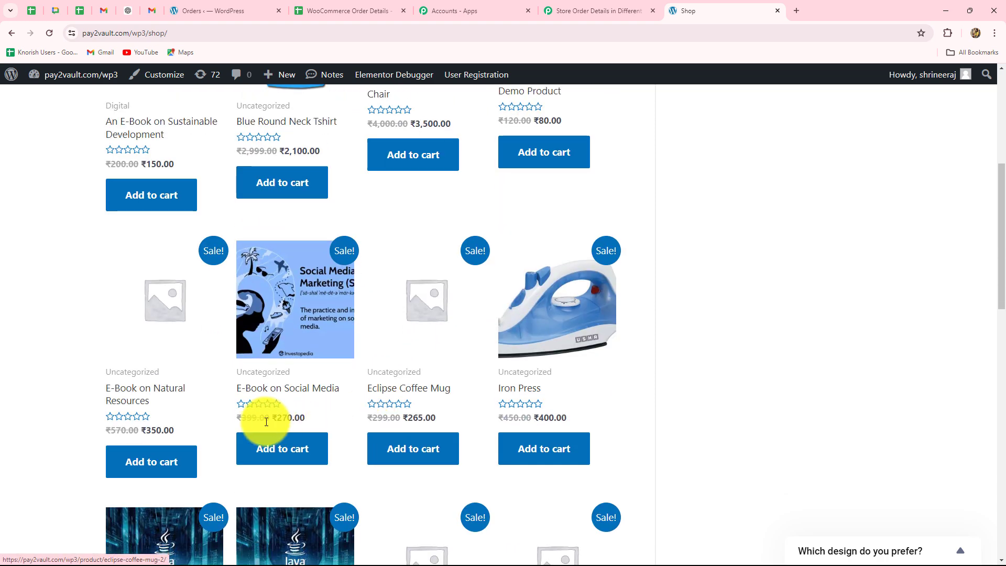
Add E-Book on Social Media, Iron Press, Chair and Java Course for Beginners to the cart.
click(270, 452)
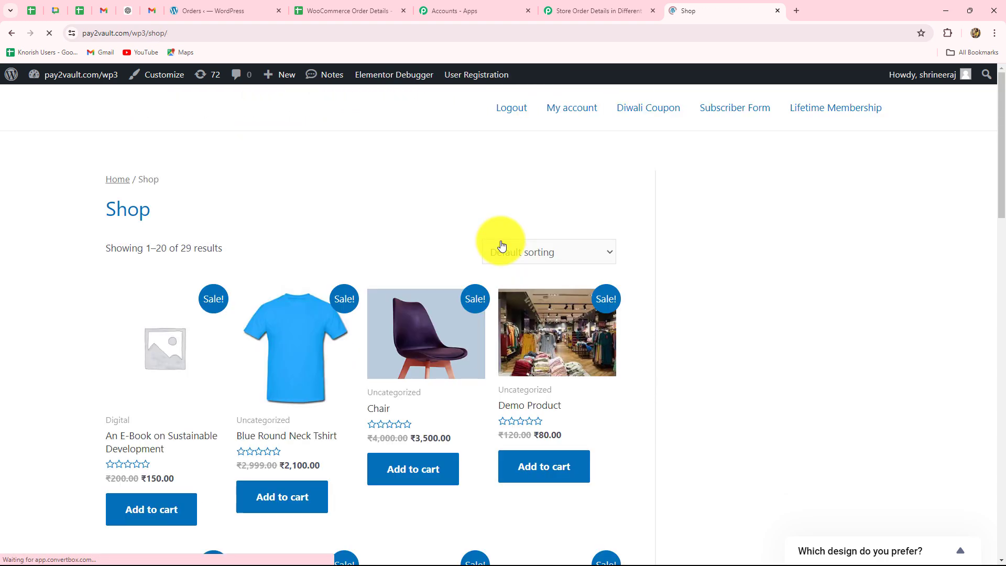
scroll(810, 332, down, 7)
click(563, 408)
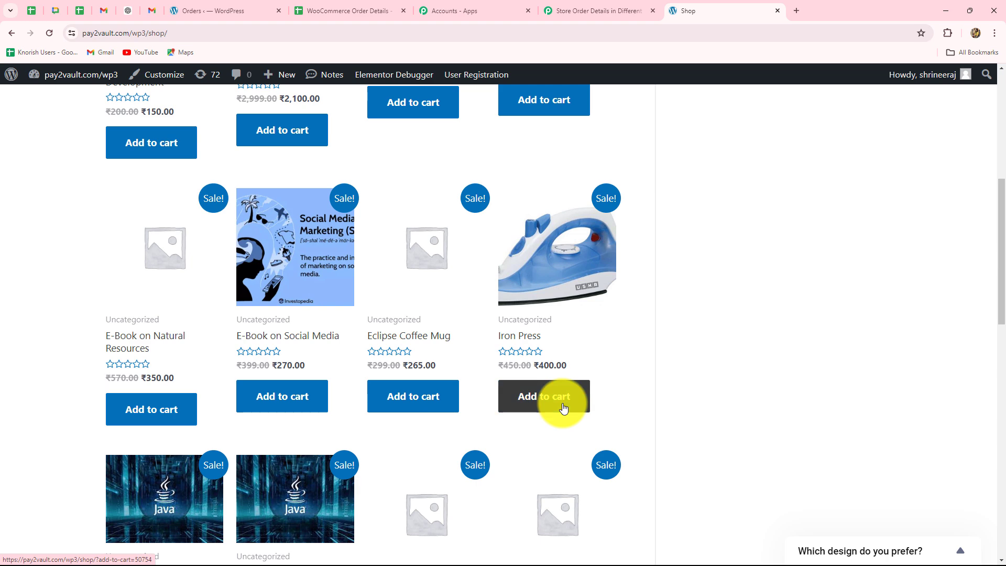
scroll(624, 383, up, 3)
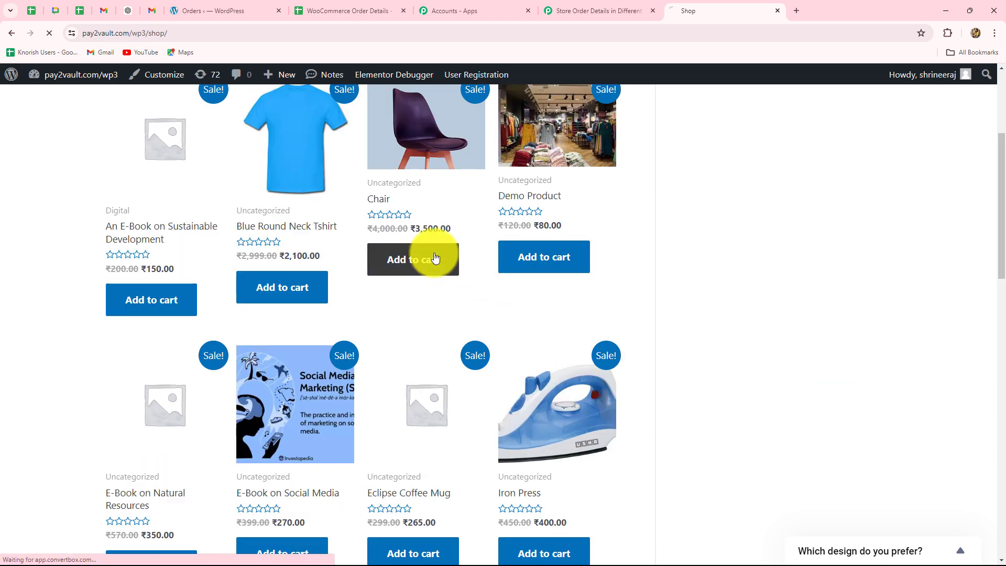
scroll(258, 366, down, 7)
click(292, 422)
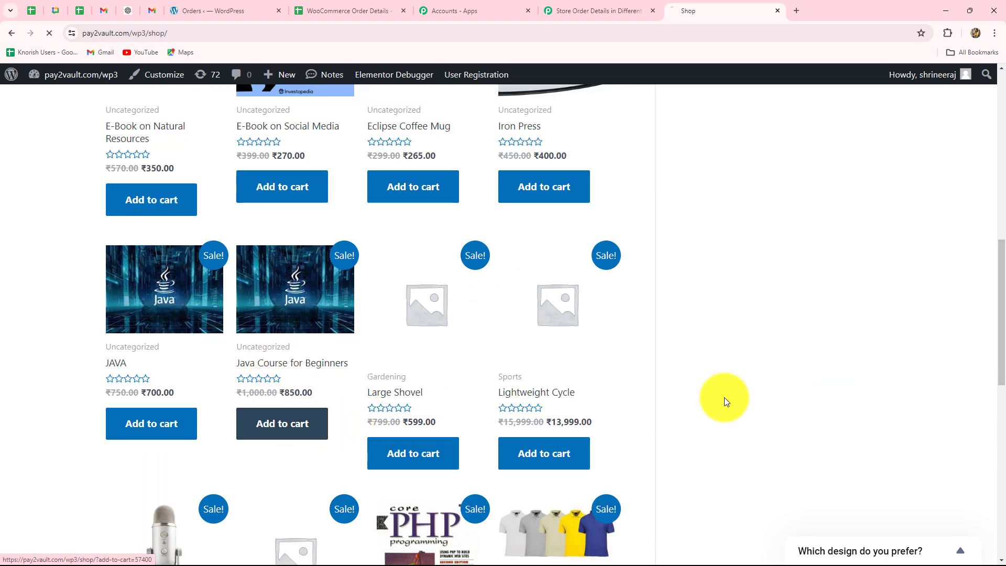
scroll(803, 398, down, 4)
scroll(791, 388, up, 2)
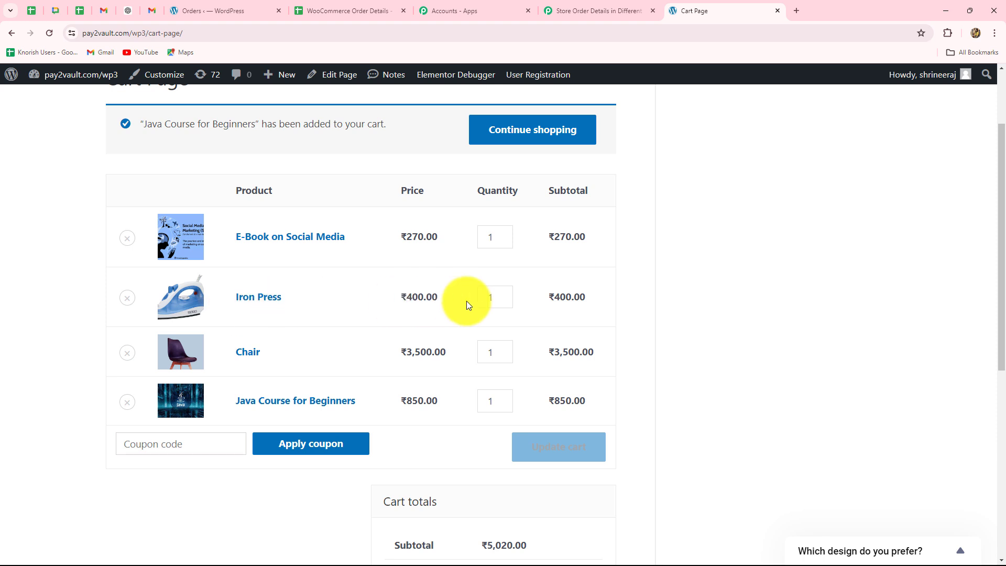
Set Iron Press quantity to 4 and Chair to 5, update the cart, and go to checkout.
click(507, 295)
click(508, 294)
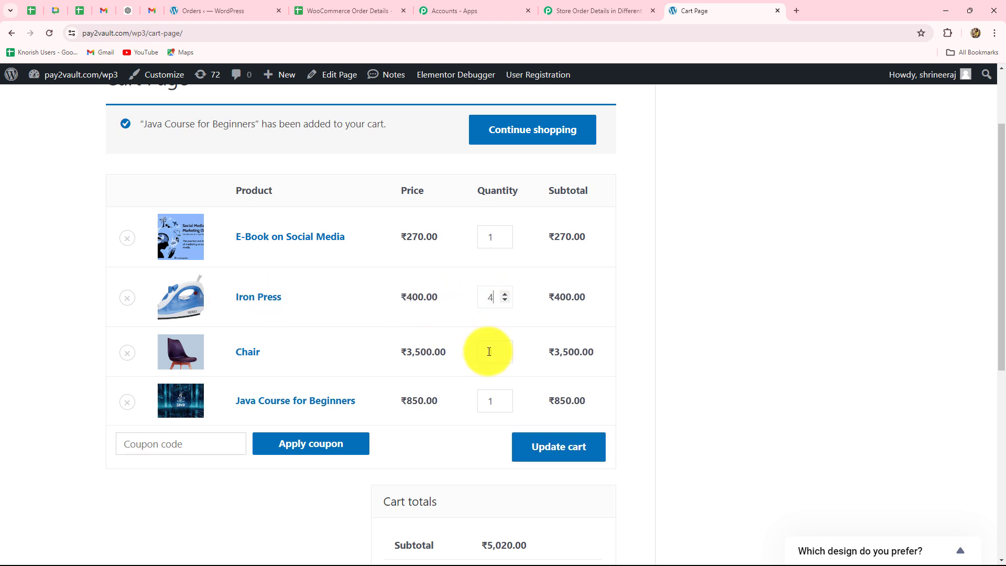
click(507, 349)
click(507, 349)
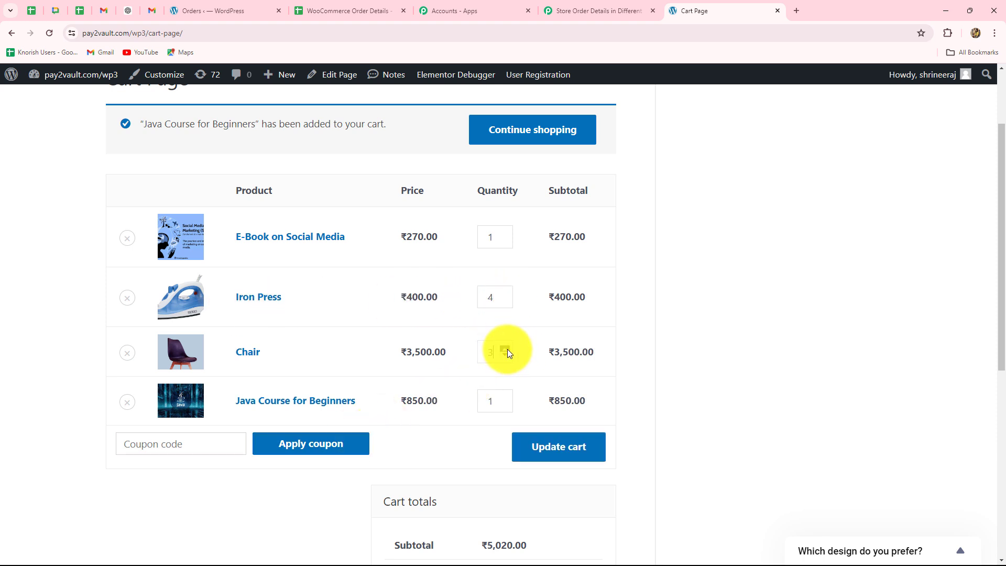
click(507, 349)
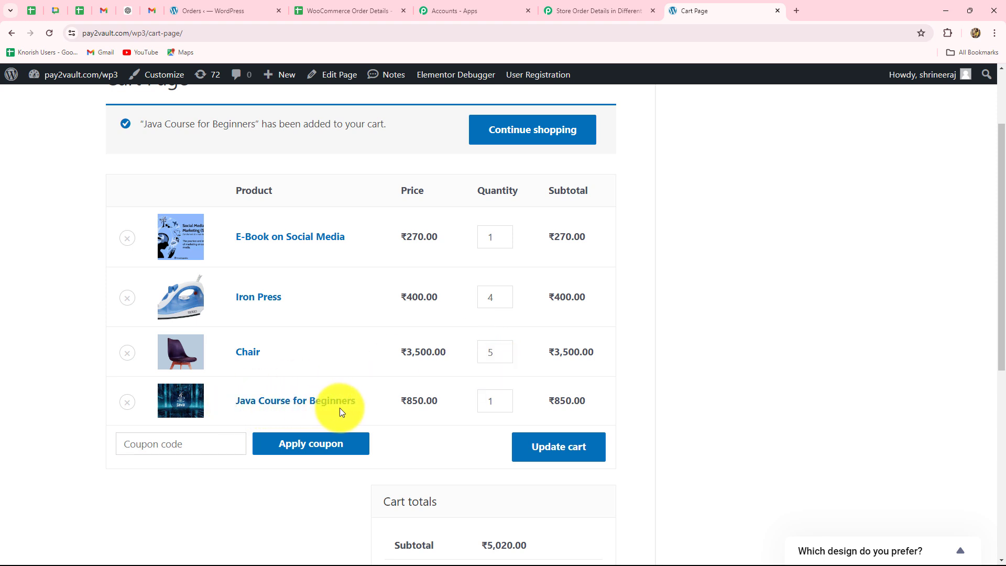
click(556, 457)
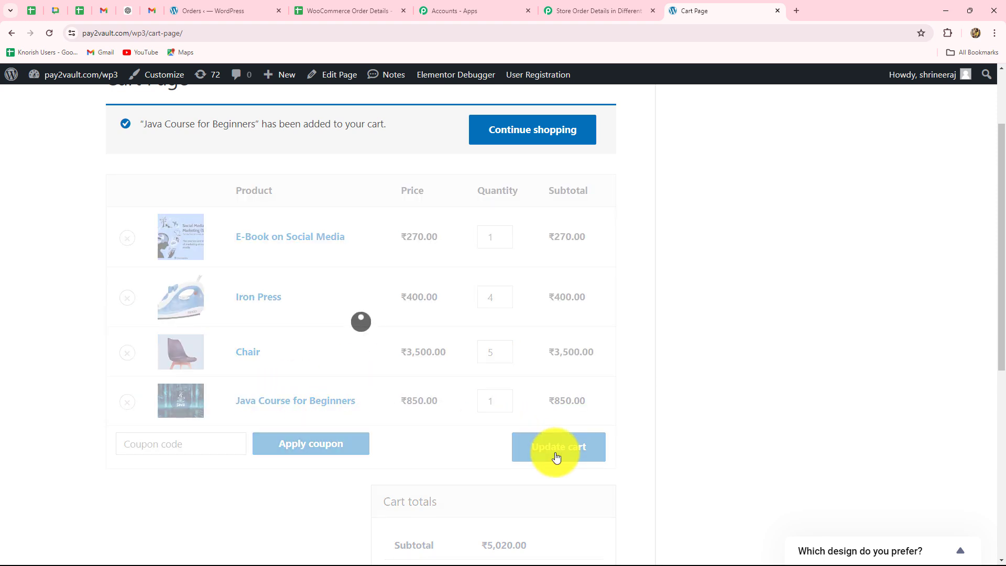
scroll(555, 449, down, 6)
click(521, 420)
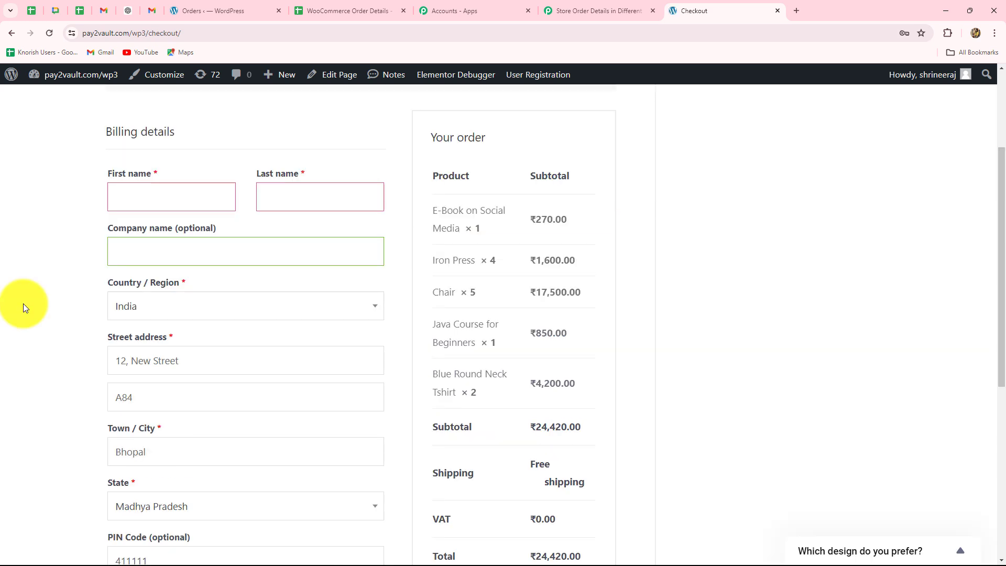
Enter the customer's first and last name and company 'New Company' in Billing details.
click(149, 203)
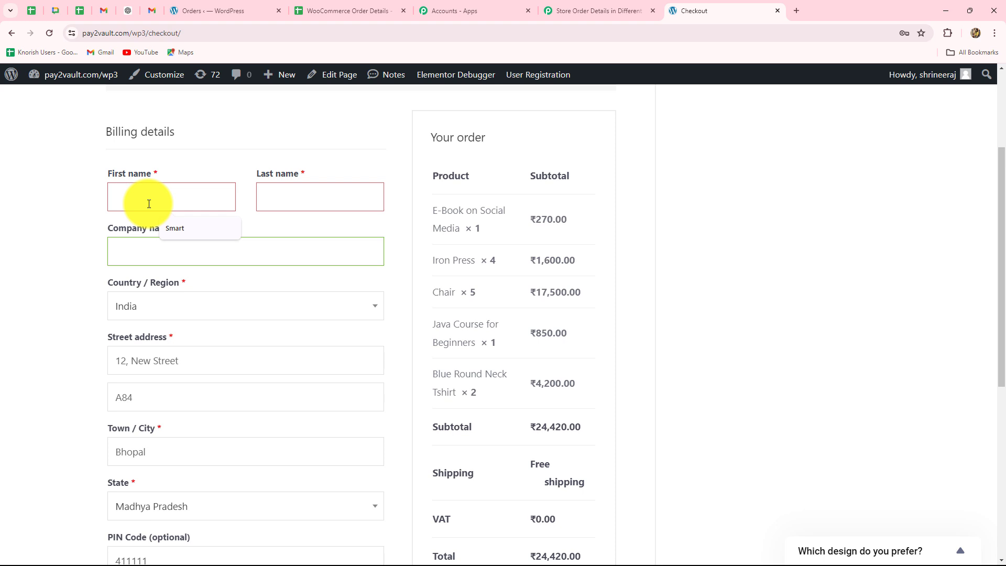
text(Latest)
click(281, 191)
key(Caps_Lock)
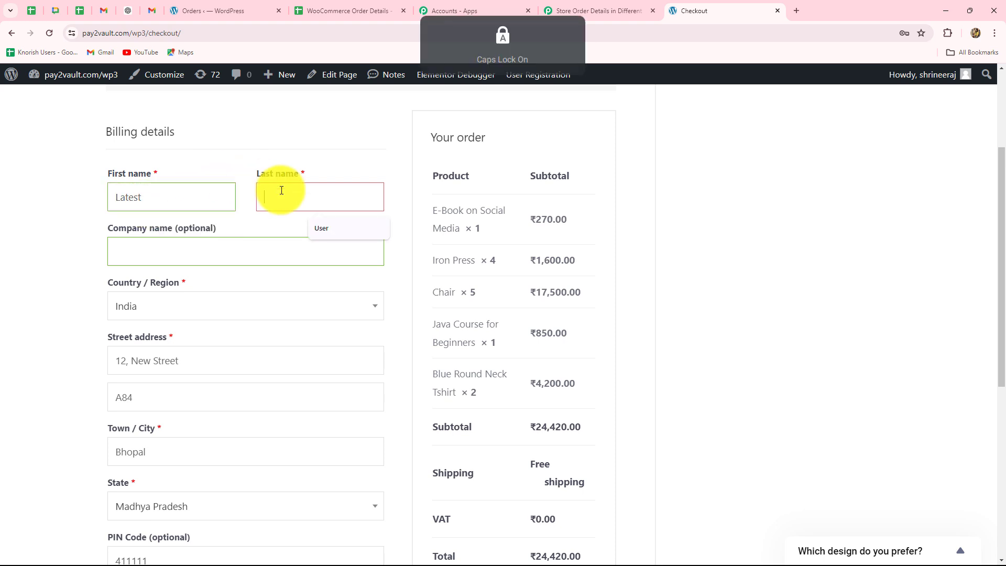
text(User)
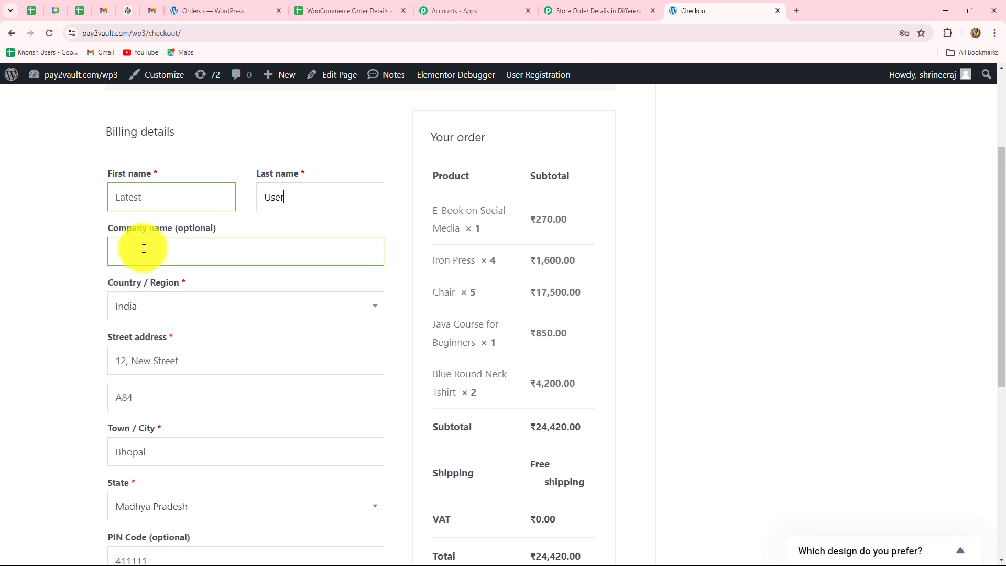
click(144, 248)
key(Caps_Lock)
text(New Company)
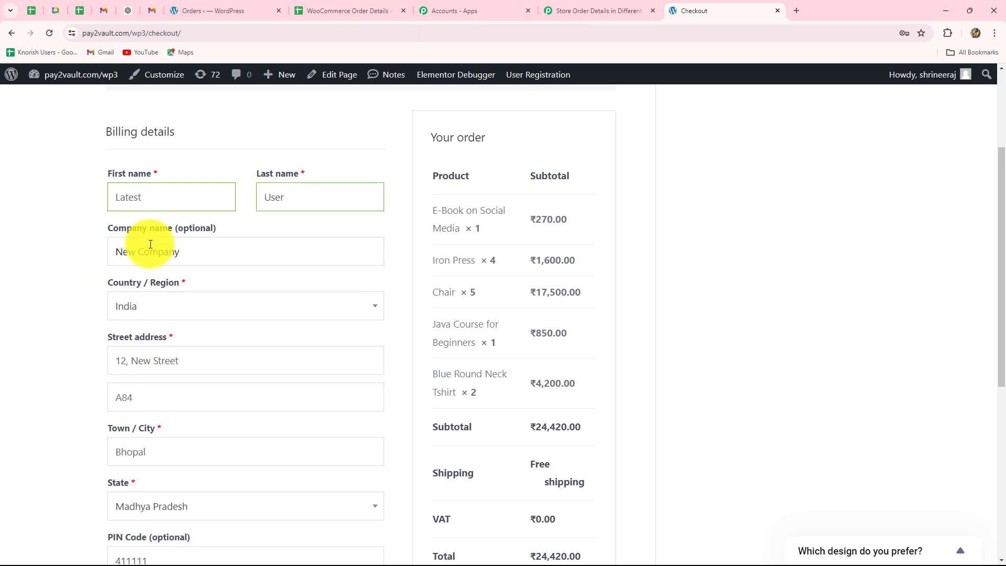
Fill in the customer's phone number and paste the e-mail address, then place the order.
scroll(150, 243, down, 2)
scroll(151, 243, down, 5)
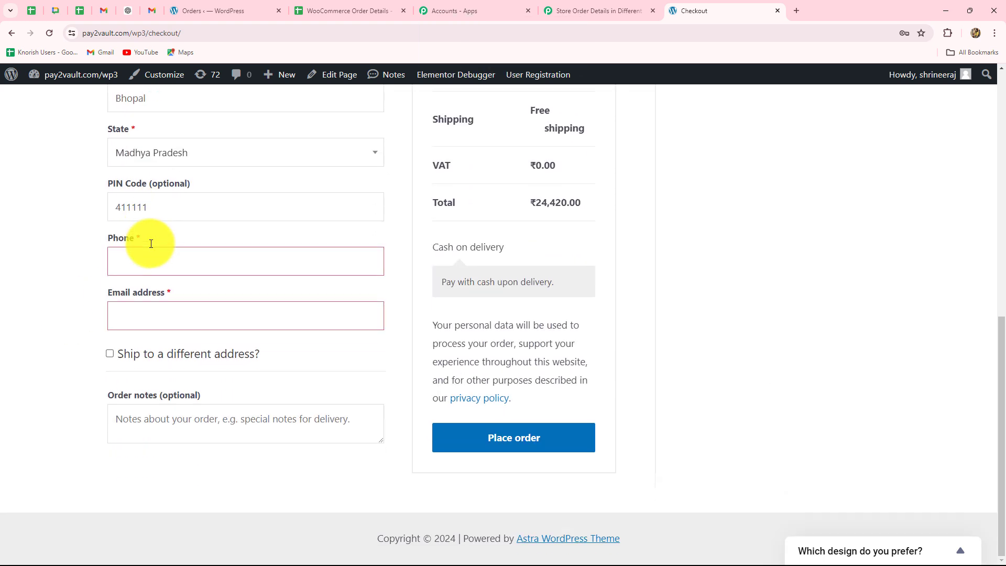
click(149, 257)
text(91)
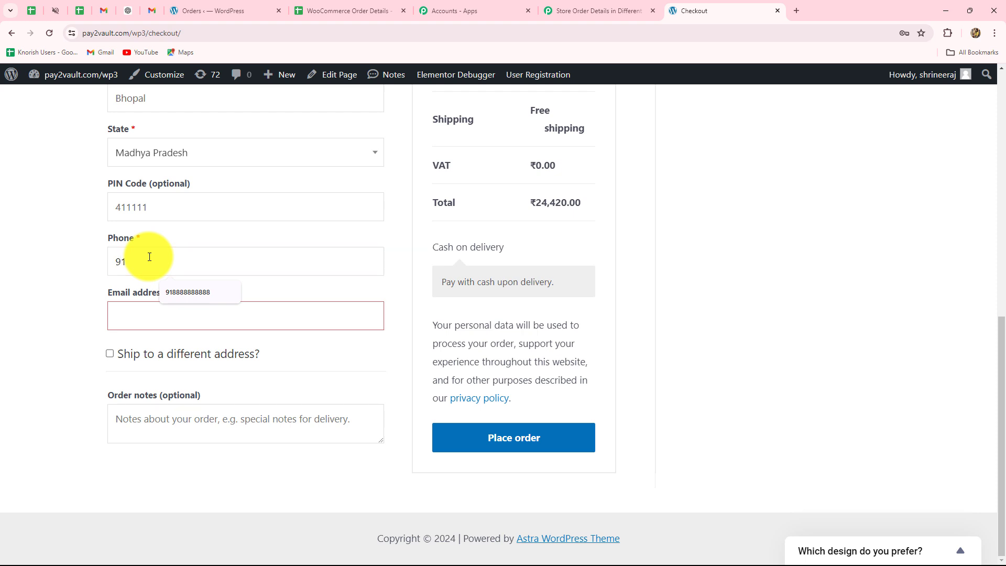
text(6767676767)
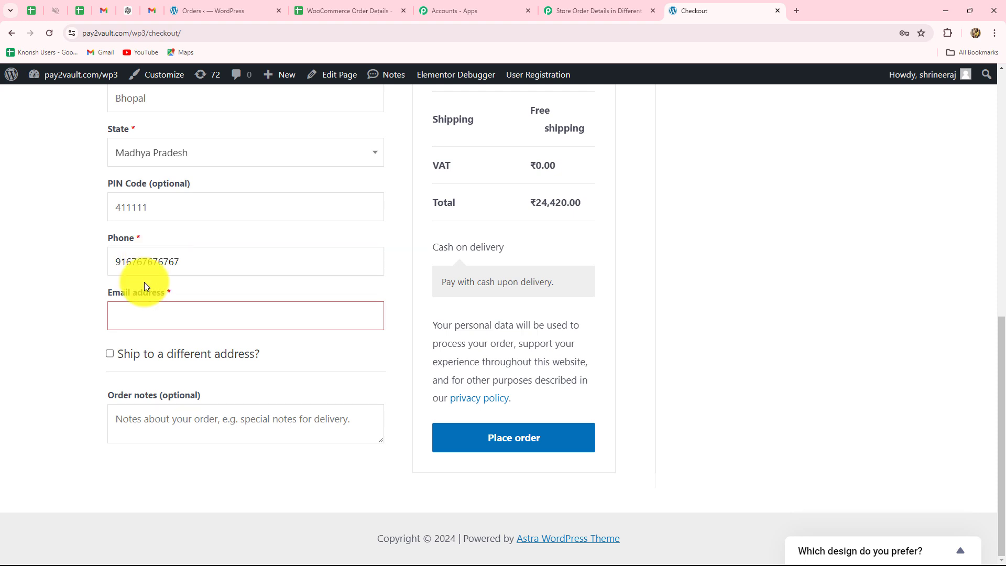
click(144, 315)
key(ctrl+v)
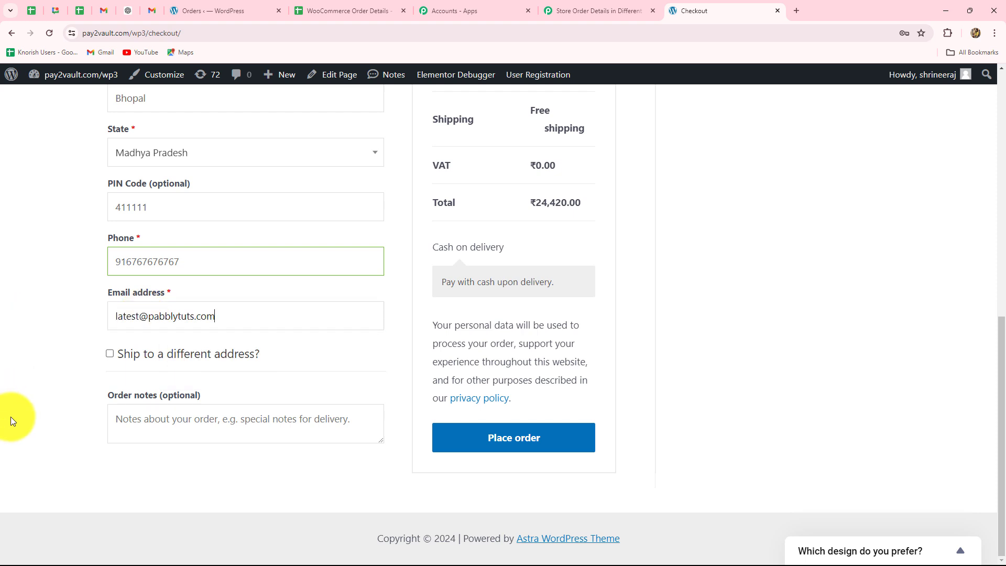
click(434, 436)
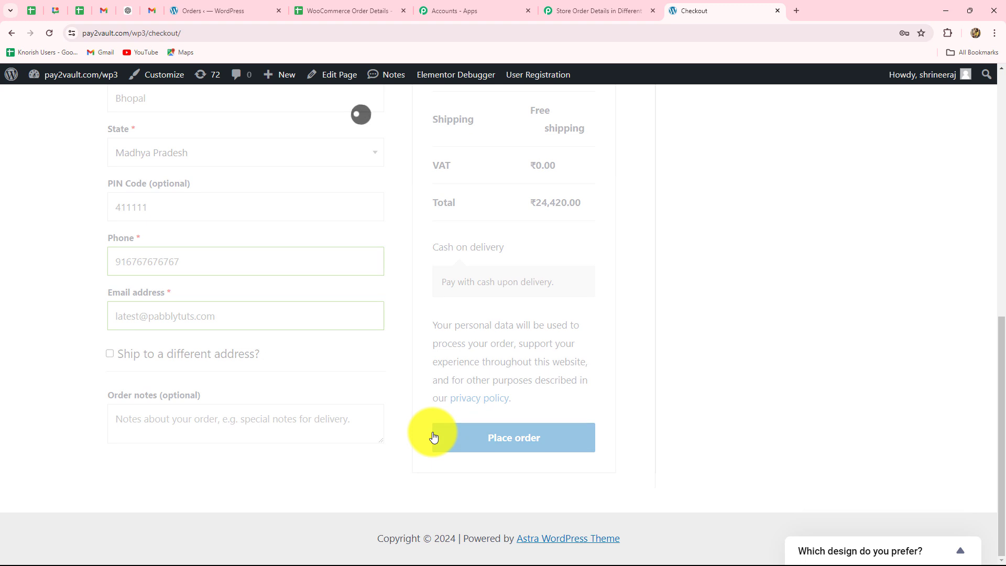
scroll(433, 419, down, 3)
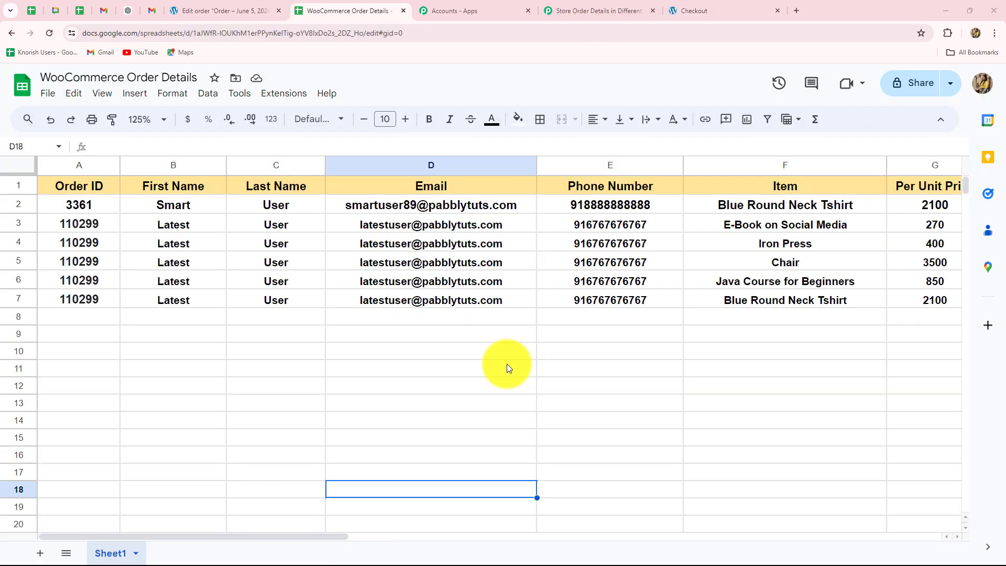
Scroll across the WooCommerce Order Details sheet to review each product row through the Total column.
drag(269, 533, 297, 541)
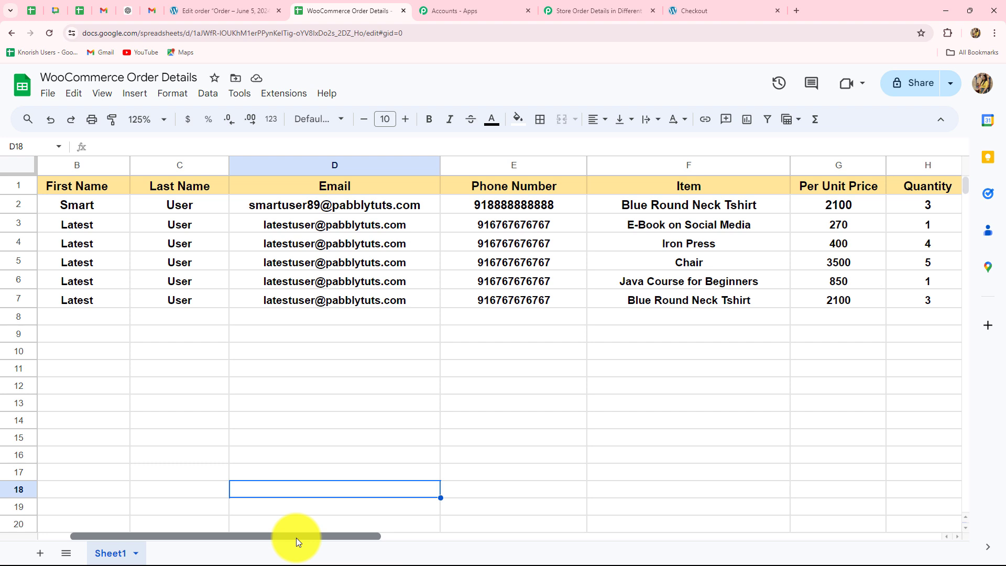
drag(303, 540, 376, 556)
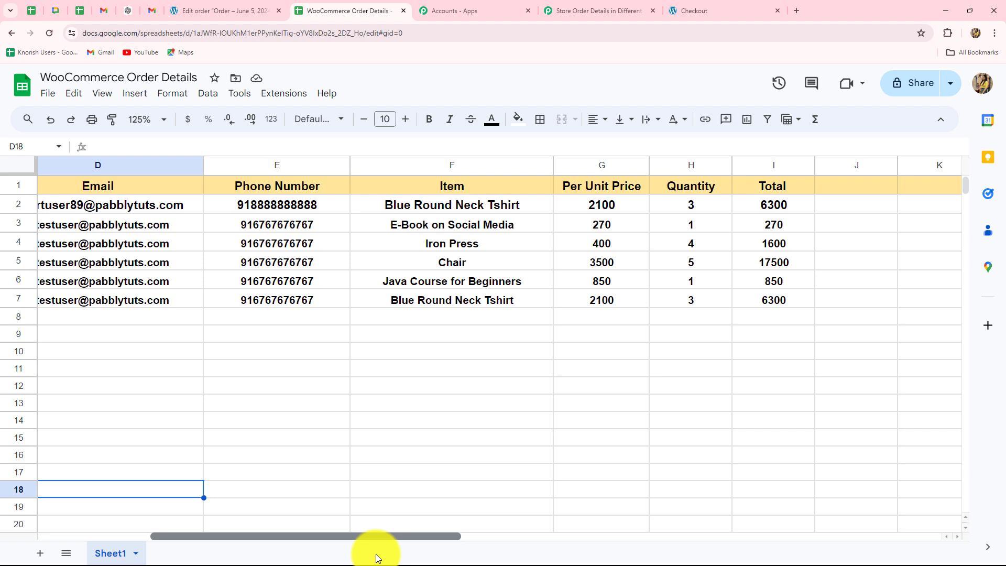
drag(376, 557, 395, 562)
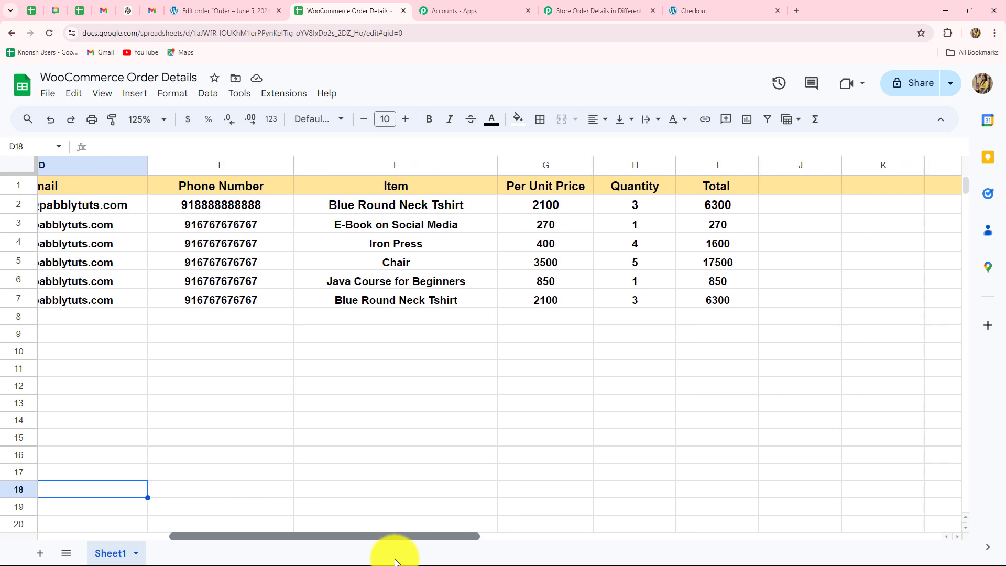
drag(395, 562, 388, 557)
Back in the Pabbly workflow, collapse the WooCommerce New Order Created trigger step.
click(580, 9)
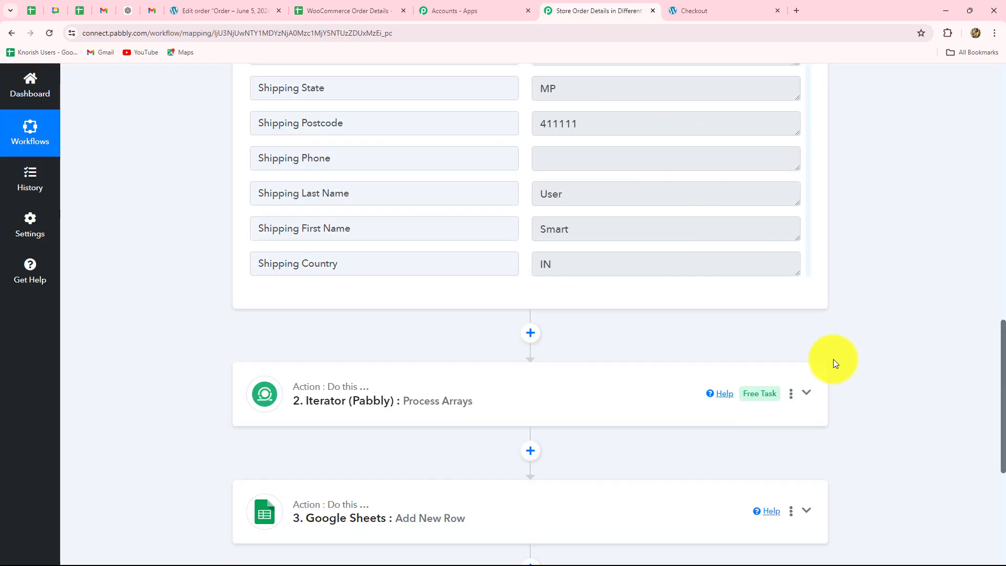
scroll(834, 360, up, 15)
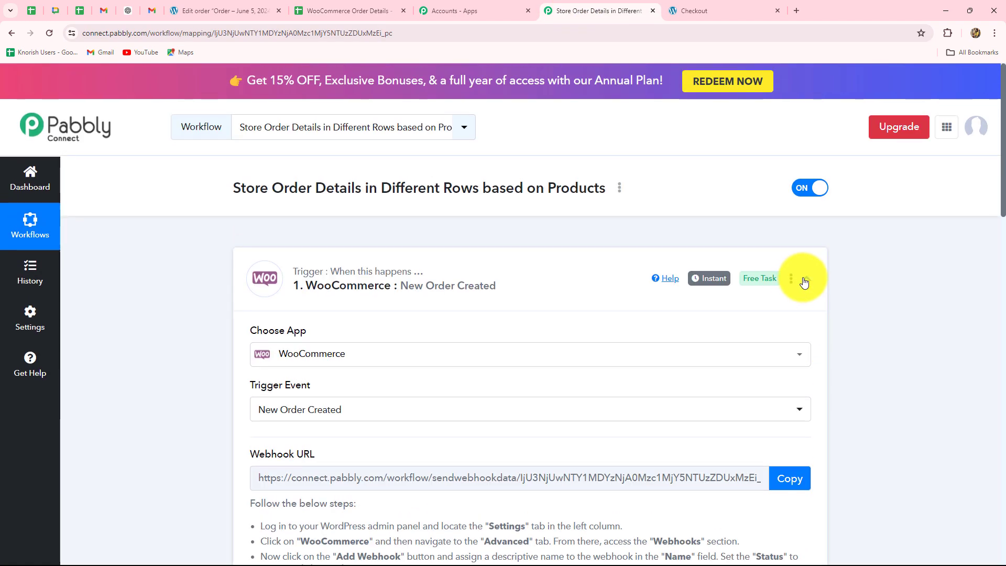
click(806, 281)
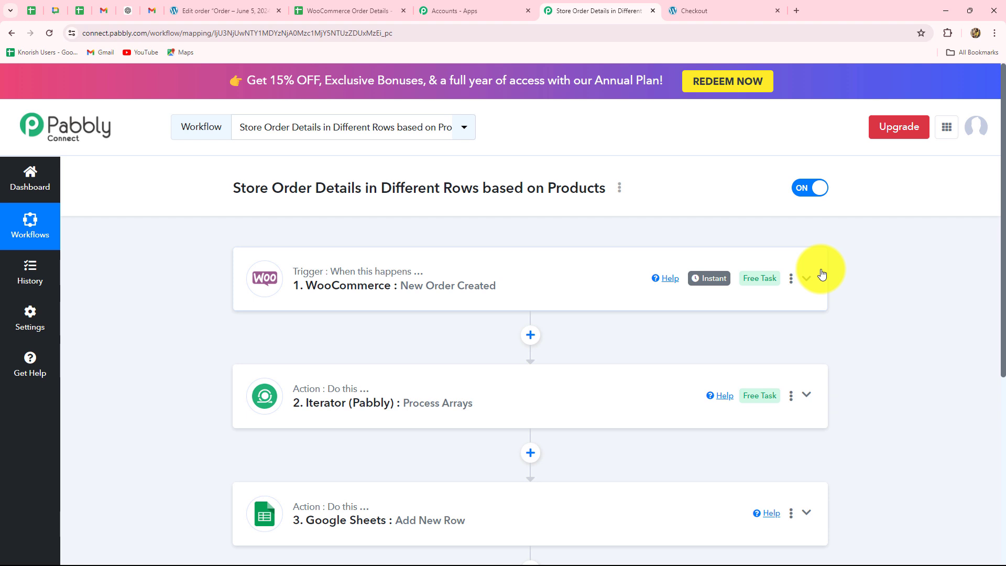
scroll(822, 273, down, 2)
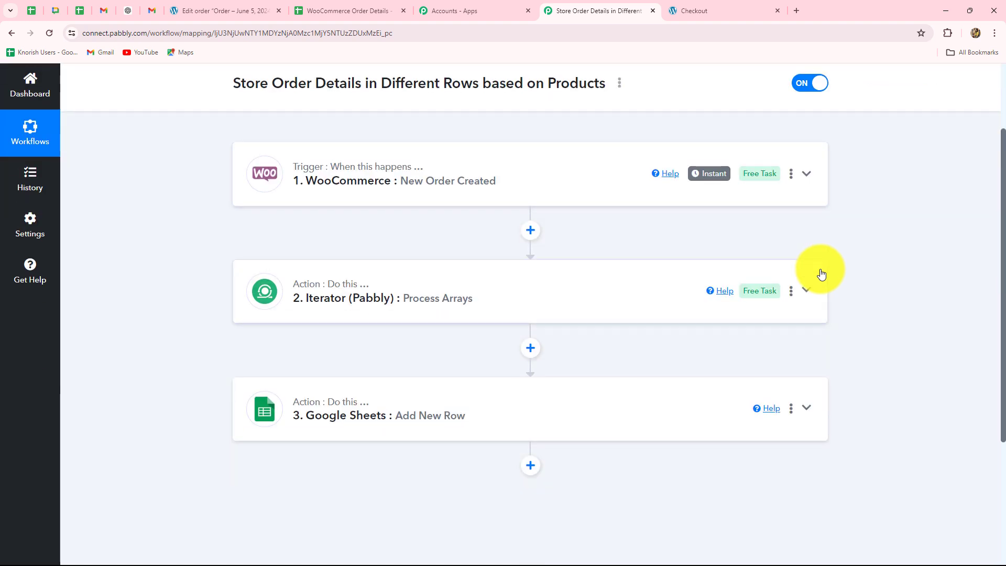